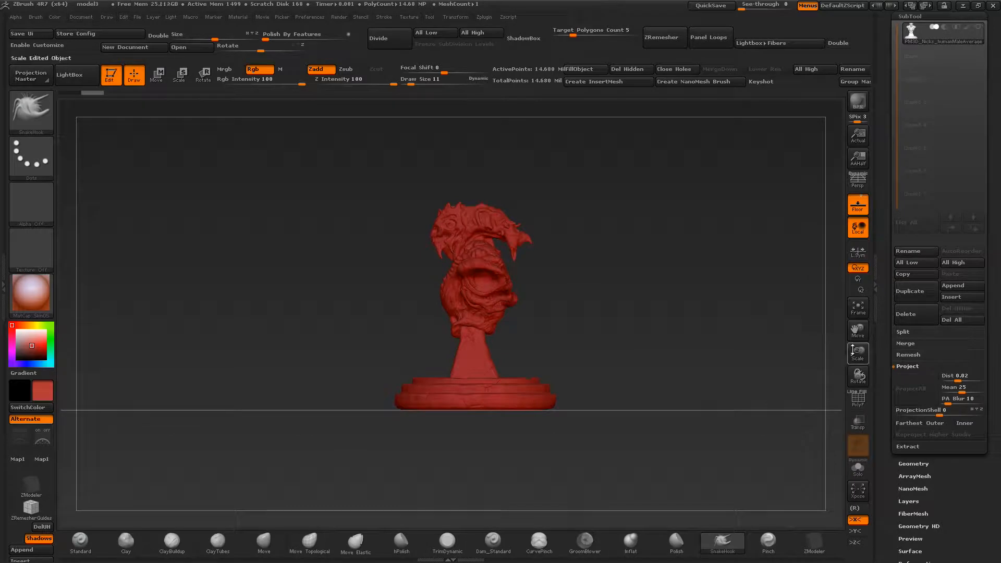
# - Duplicate the high-resolution bust subtool and make the upper copy in the subtool list active
pyautogui.moveTo(628, 313)
pyautogui.mouseDown()
pyautogui.moveTo(652, 316)
pyautogui.moveTo(637, 301)
pyautogui.mouseUp()
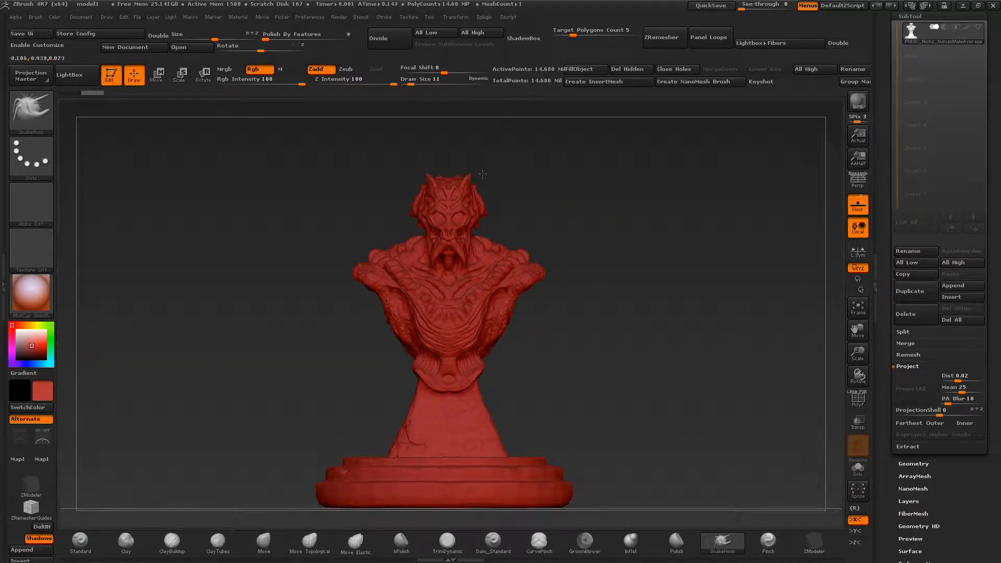
pyautogui.keyDown('alt'); pyautogui.moveTo(576, 273); pyautogui.dragTo(597, 243); pyautogui.keyUp('alt')
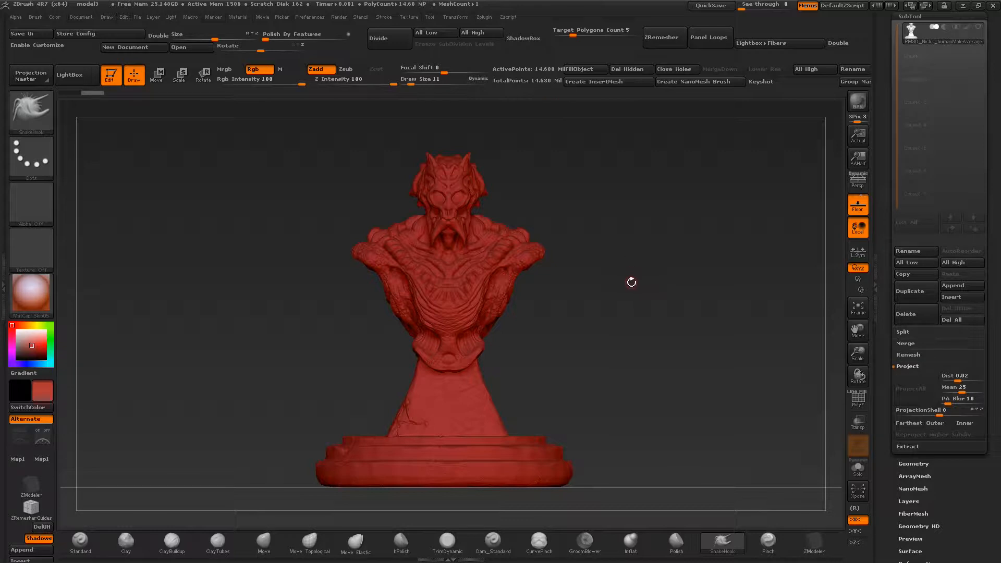
pyautogui.keyDown('alt'); pyautogui.moveTo(630, 290); pyautogui.dragTo(630, 277); pyautogui.keyUp('alt')
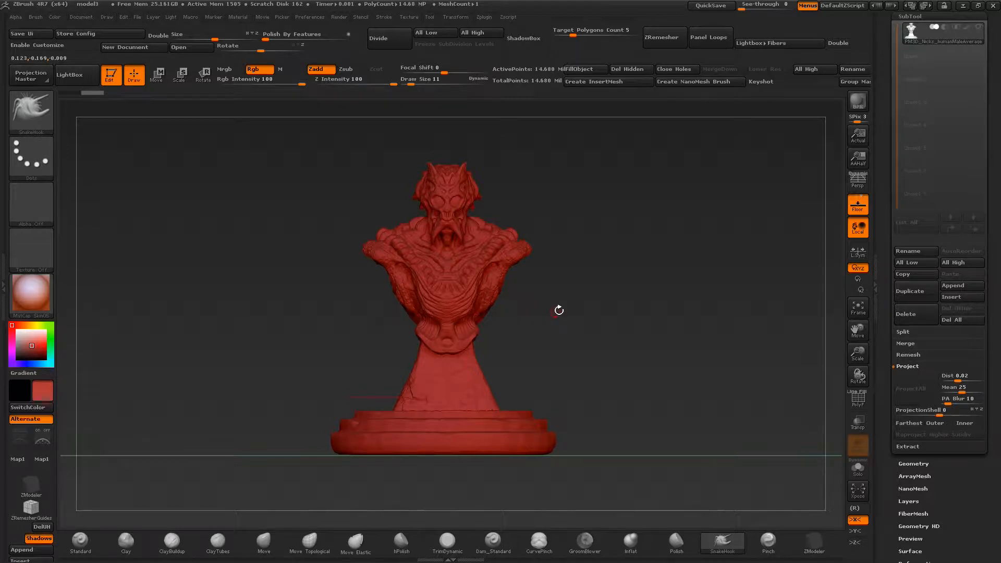
pyautogui.moveTo(600, 320); pyautogui.dragTo(692, 255)
pyautogui.keyDown('alt'); pyautogui.moveTo(607, 307); pyautogui.dragTo(629, 292); pyautogui.keyUp('alt')
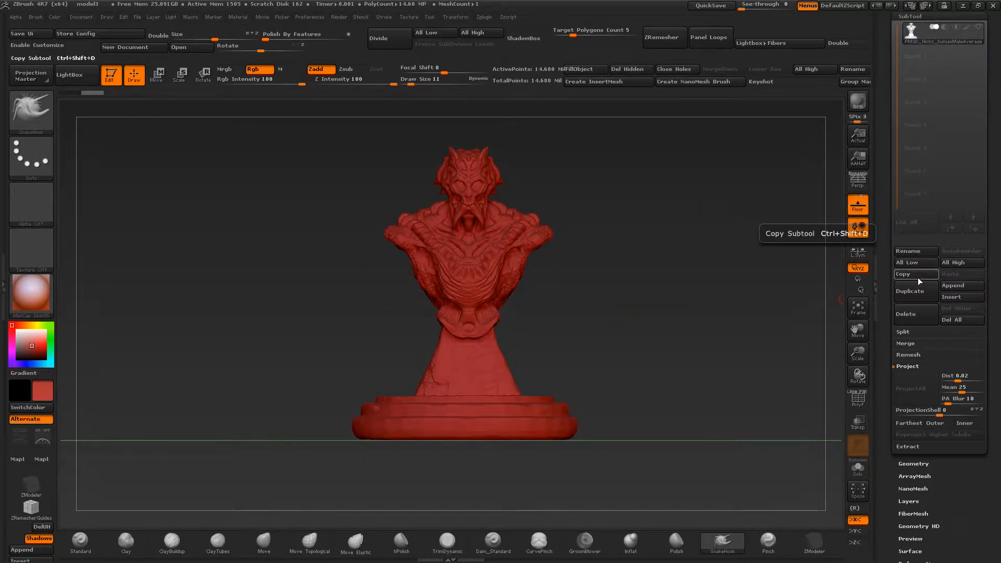
pyautogui.click(912, 291)
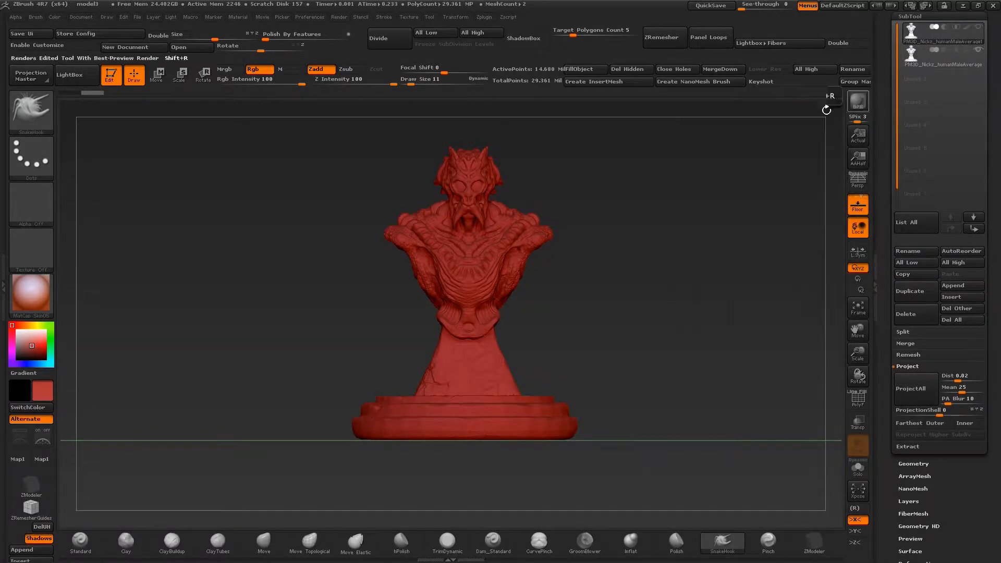
pyautogui.click(943, 34)
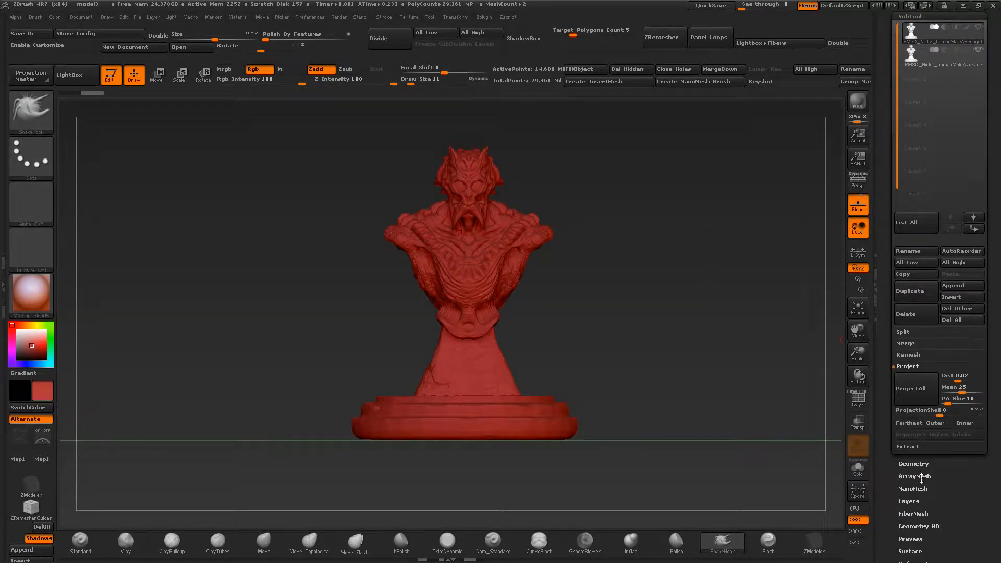
# - Retopologize the upper bust subtool with ZRemesher at a target polygons count of 5
pyautogui.click(914, 464)
pyautogui.click(913, 201)
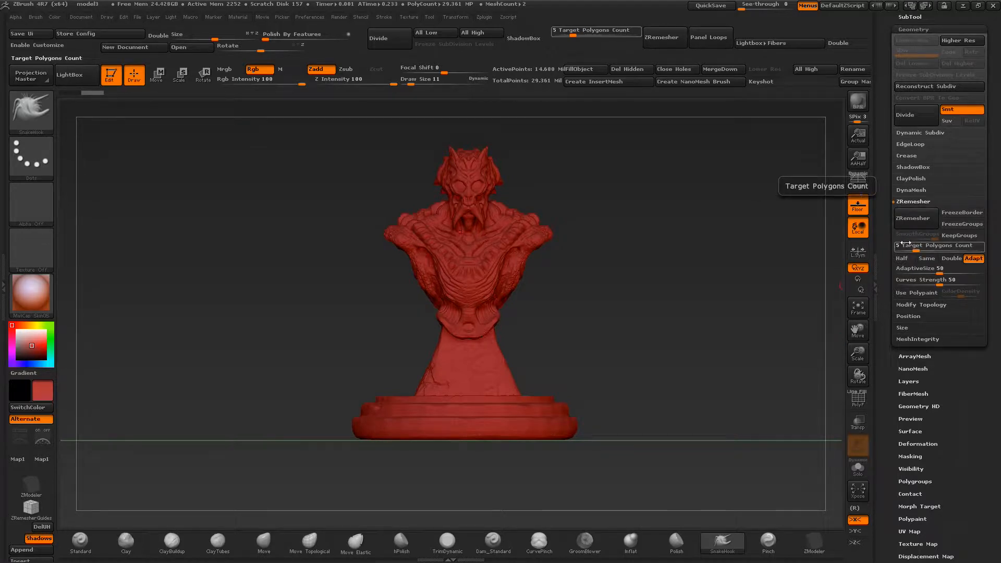
pyautogui.click(903, 220)
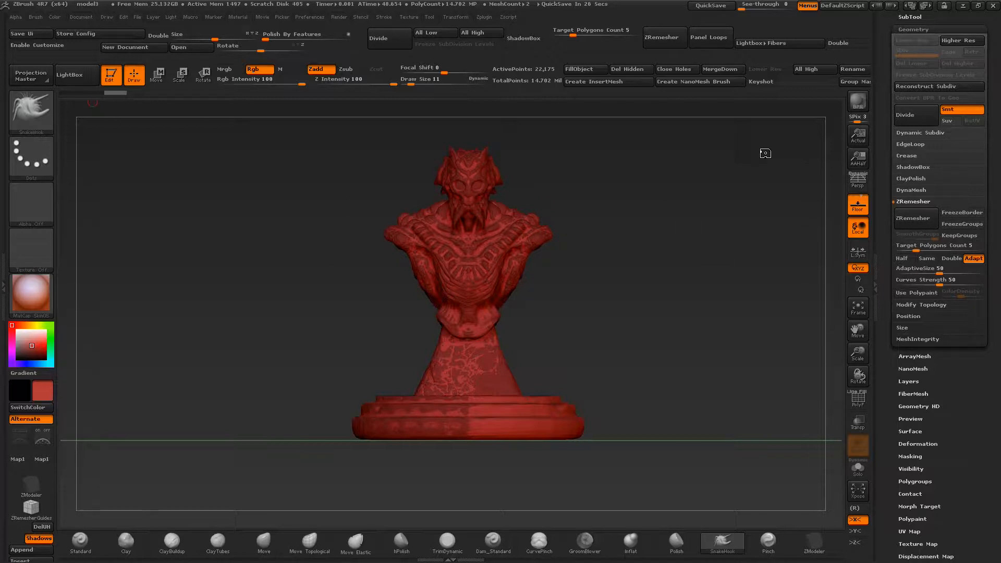
# - Compare the remeshed bust with the original by toggling subtool visibility and switching between both, ending on the remeshed one
pyautogui.click(910, 17)
pyautogui.click(978, 50)
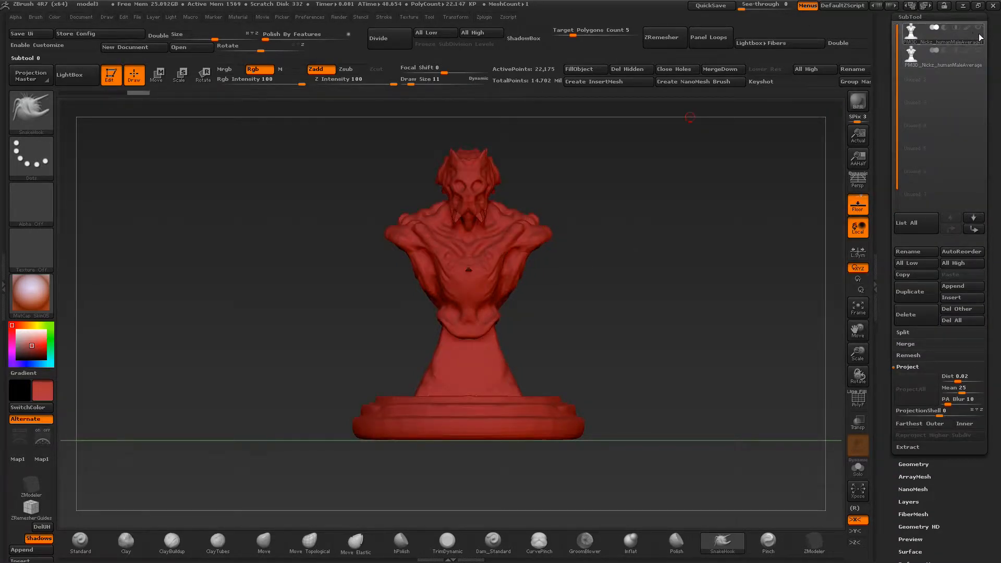
pyautogui.click(978, 50)
pyautogui.click(965, 41)
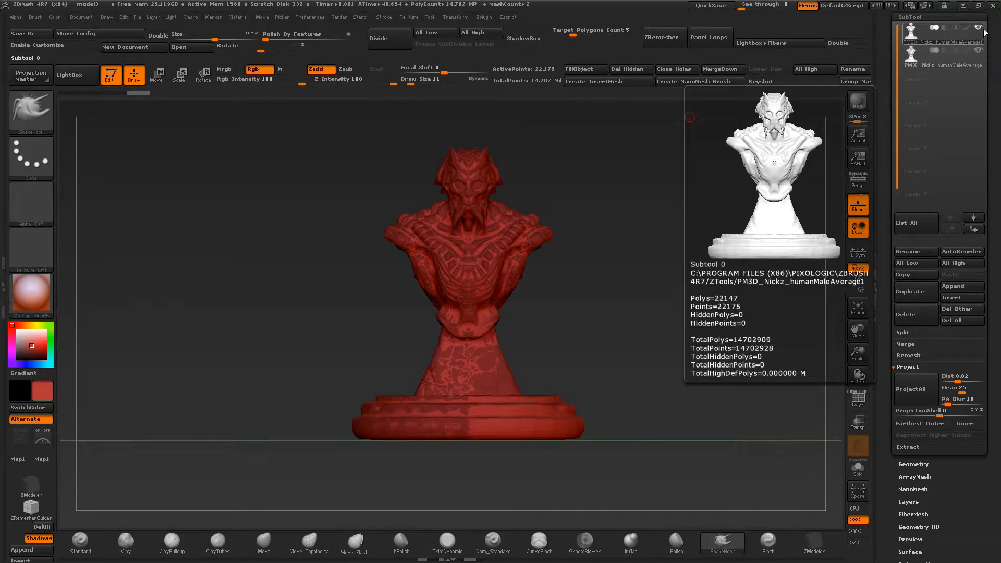
pyautogui.click(979, 28)
pyautogui.click(919, 63)
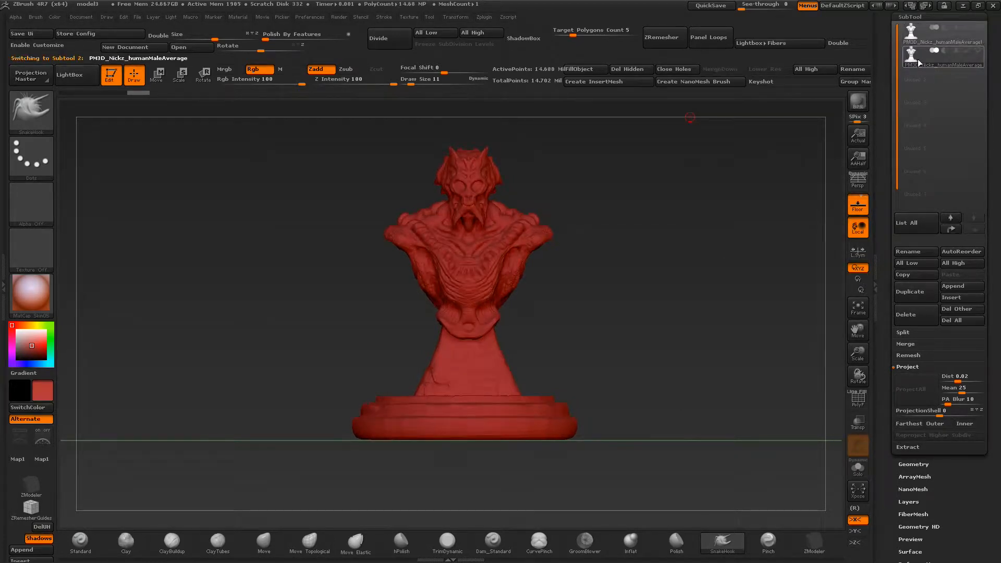
pyautogui.click(910, 39)
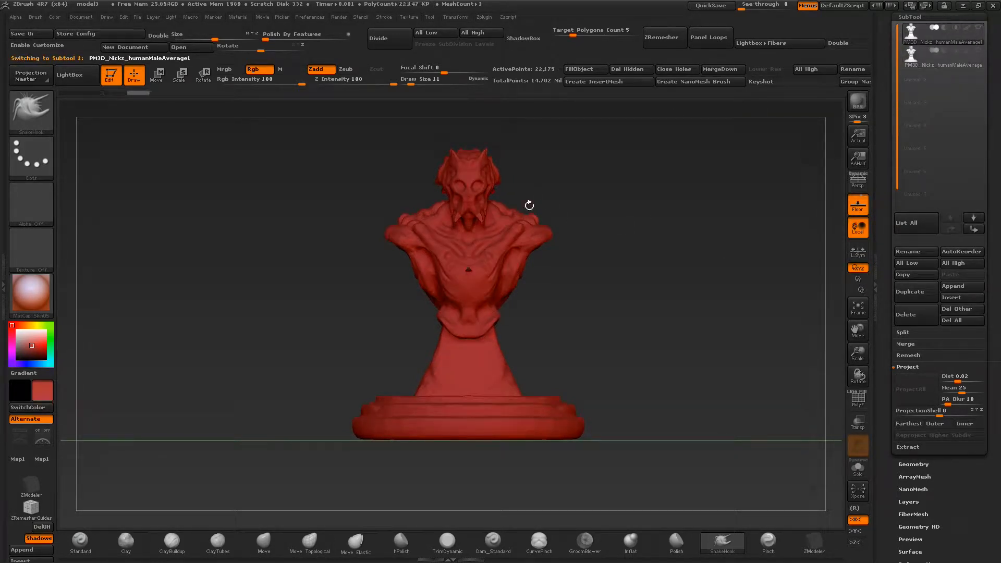
# - Divide the remeshed bust once to add a second subdivision level
pyautogui.click(913, 464)
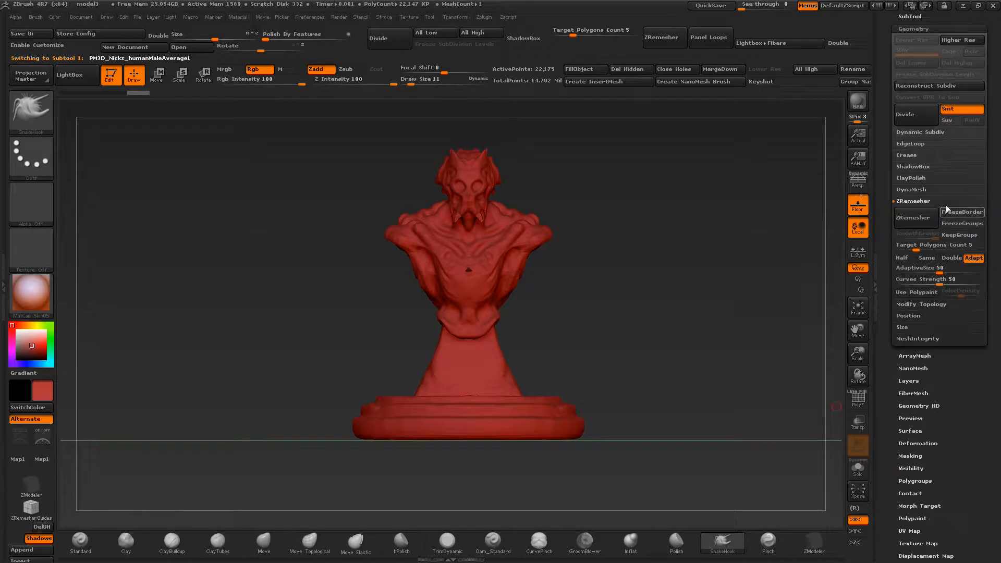
pyautogui.click(902, 122)
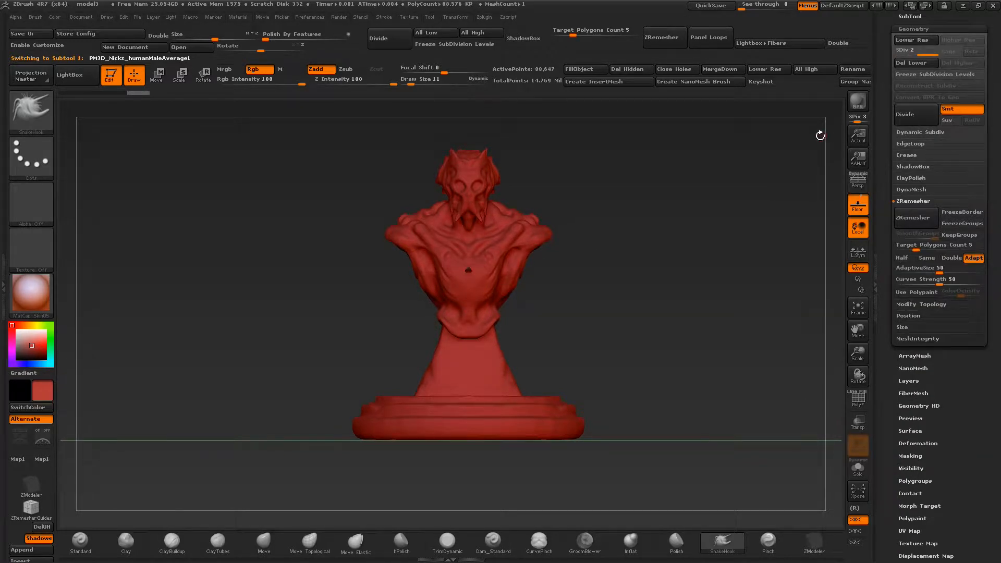
pyautogui.moveTo(628, 250); pyautogui.dragTo(617, 273)
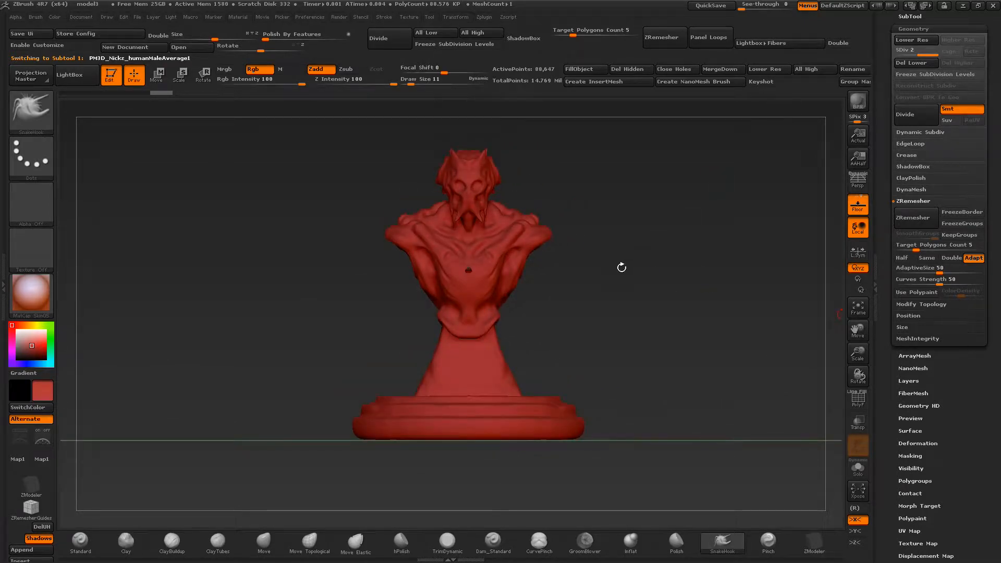
# - Make the original bust visible and project all its detail onto the subdivided remeshed subtool
pyautogui.click(914, 16)
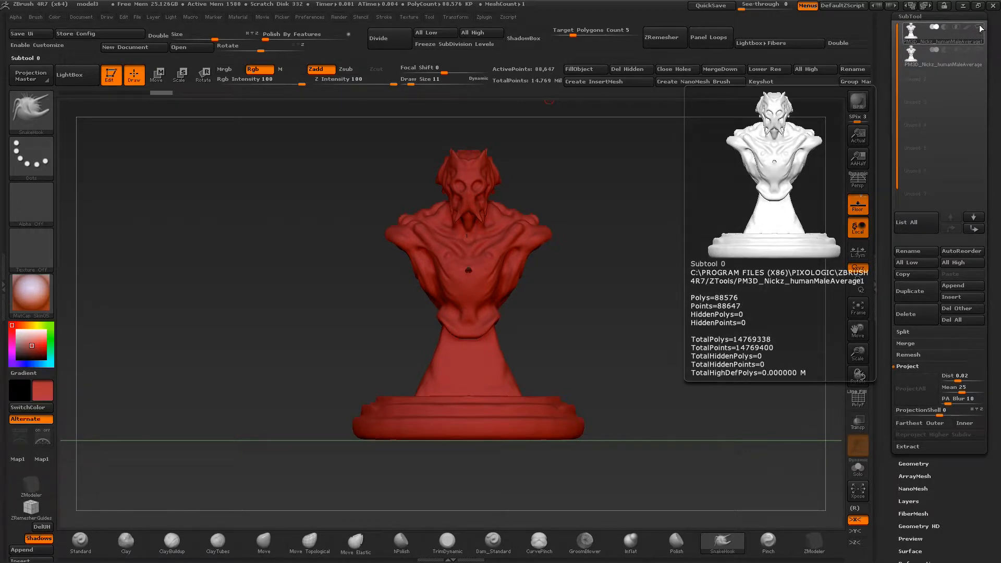
pyautogui.click(979, 50)
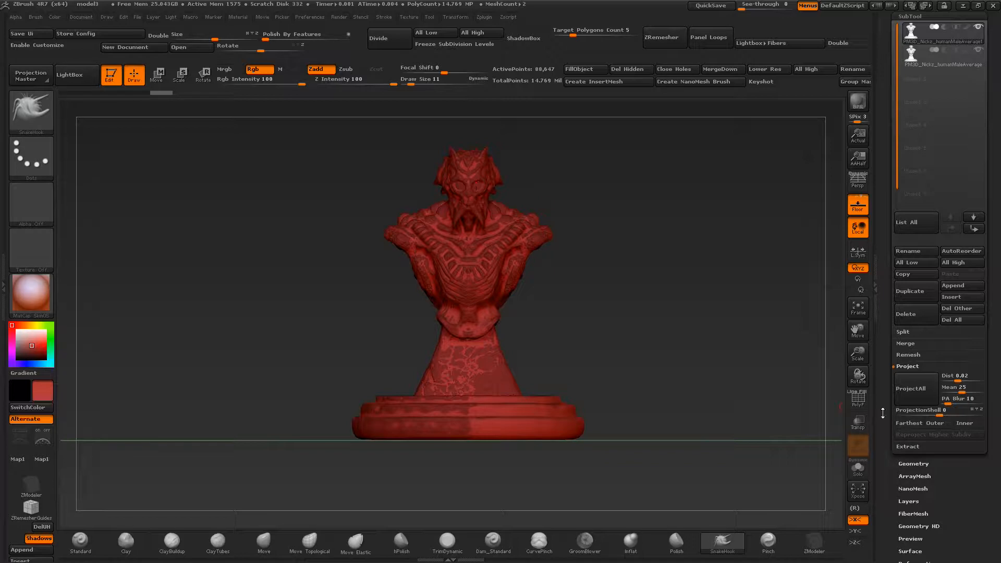
pyautogui.click(919, 389)
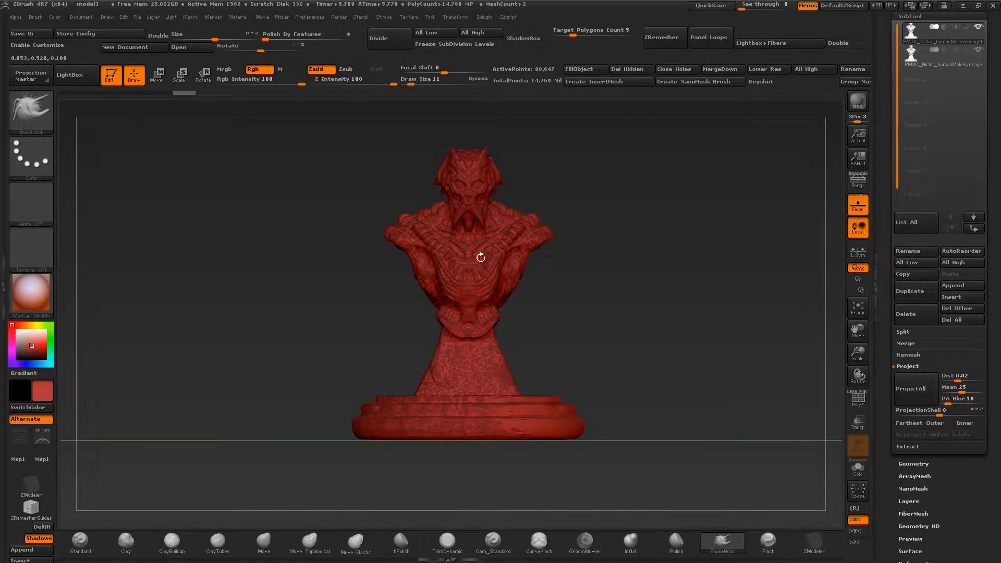
# - Compare the projected bust with the original by isolating each subtool in turn, ending on the projected one
pyautogui.click(978, 50)
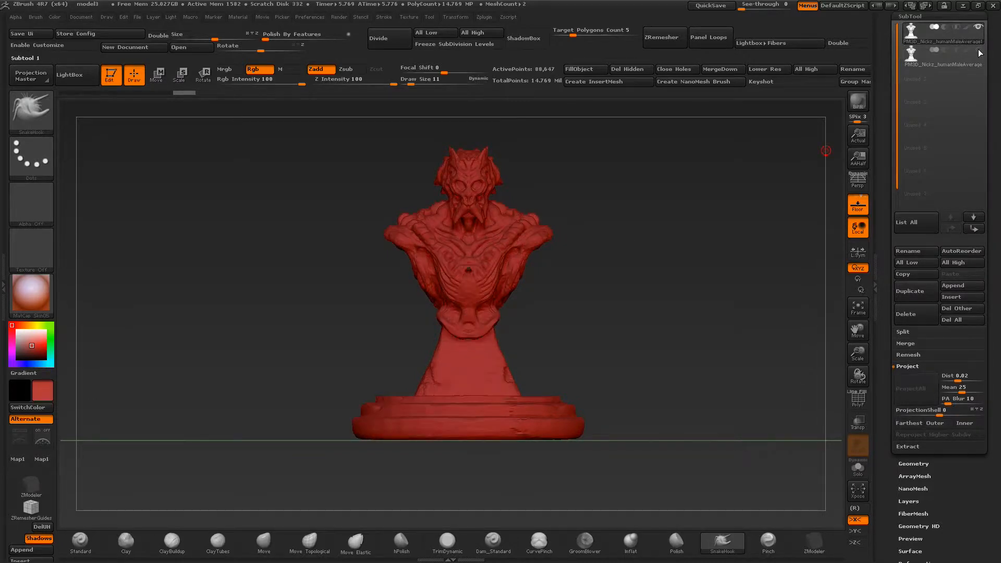
pyautogui.click(919, 55)
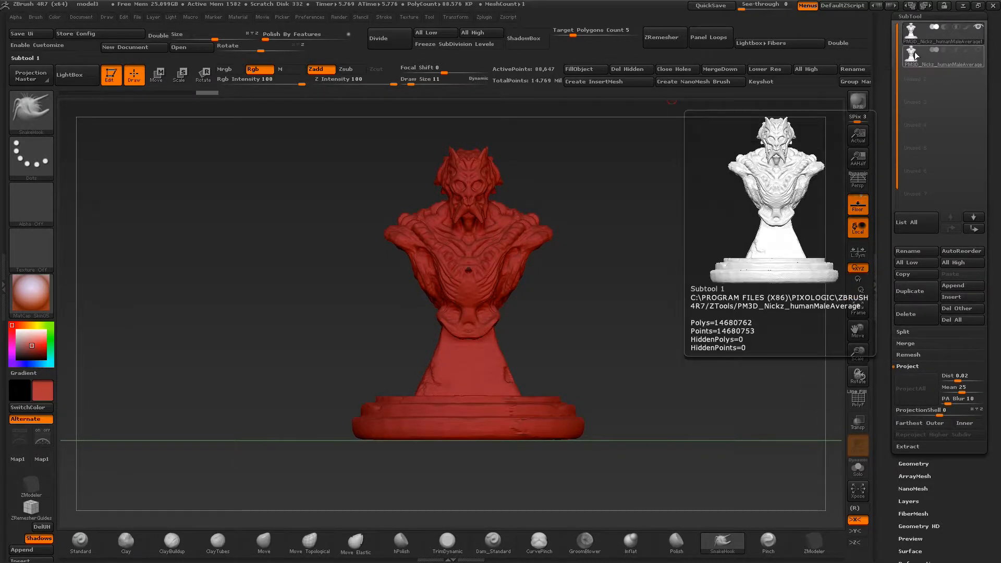
pyautogui.click(913, 59)
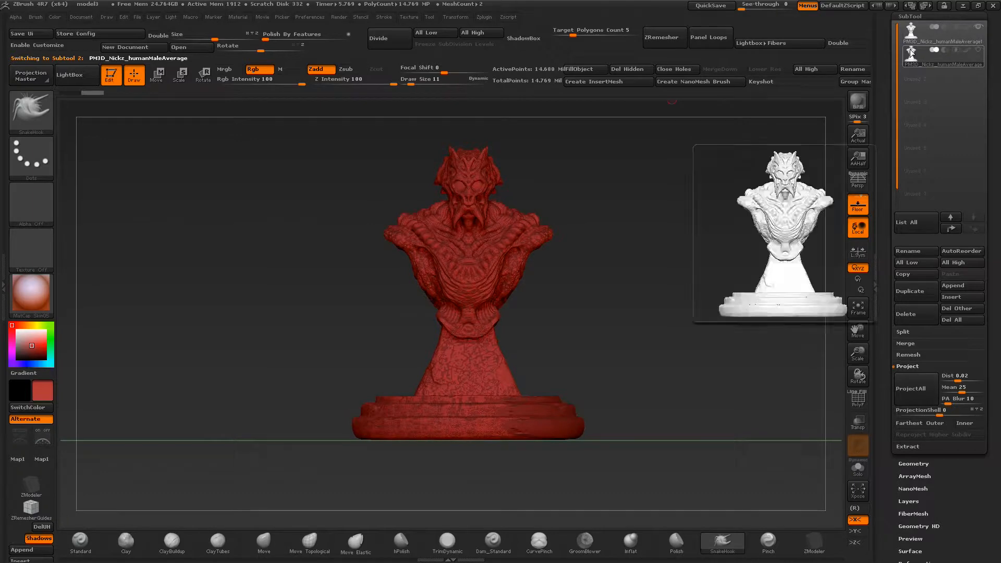
pyautogui.click(978, 28)
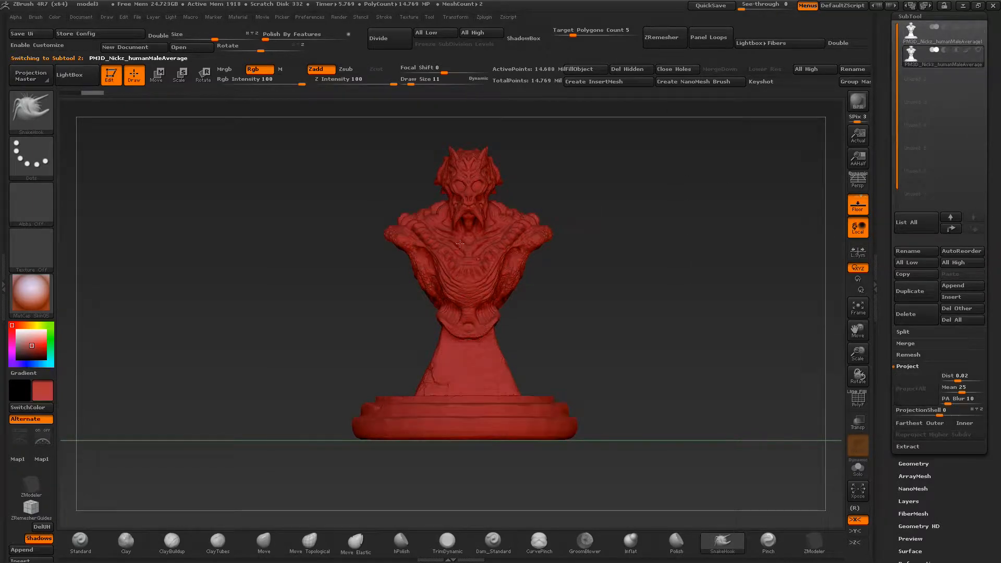
pyautogui.click(933, 34)
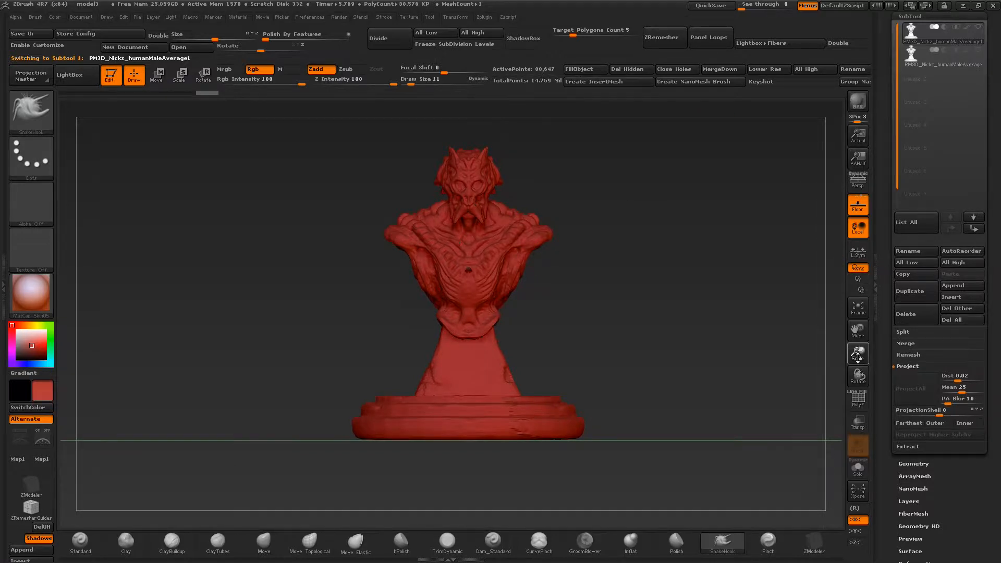
# - Examine the projected detail on the bust's head, chest and pedestal up close and from several angles
pyautogui.moveTo(858, 358); pyautogui.dragTo(859, 398)
pyautogui.moveTo(728, 327)
pyautogui.mouseDown()
pyautogui.moveTo(673, 313)
pyautogui.moveTo(661, 327)
pyautogui.moveTo(725, 337)
pyautogui.mouseUp()
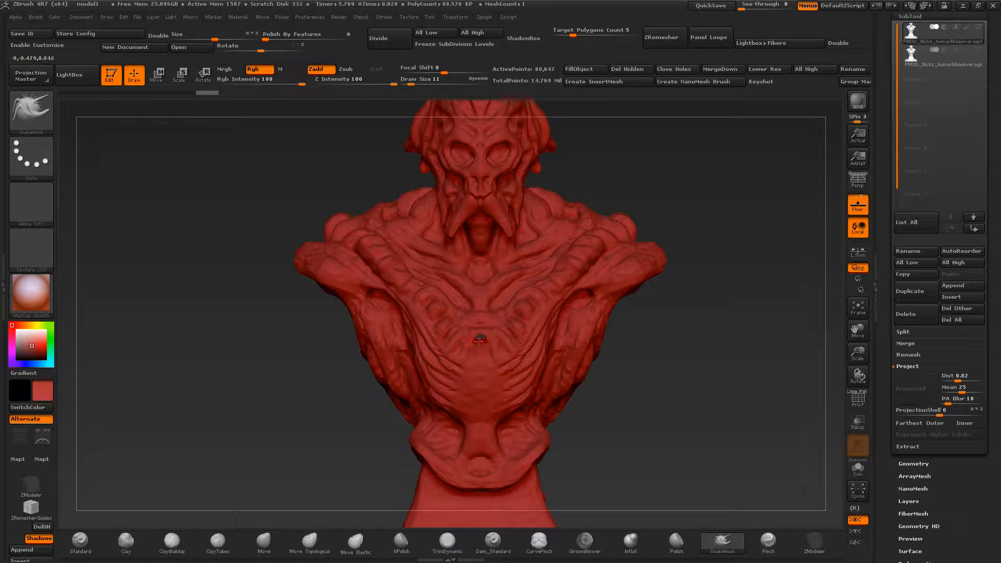
pyautogui.moveTo(716, 359); pyautogui.dragTo(576, 361)
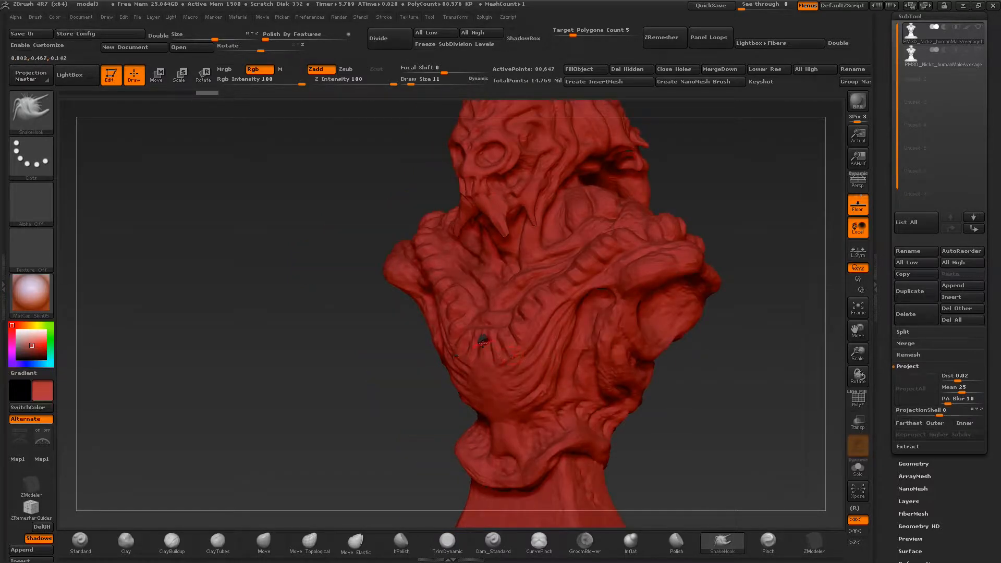
pyautogui.moveTo(741, 370); pyautogui.dragTo(710, 271)
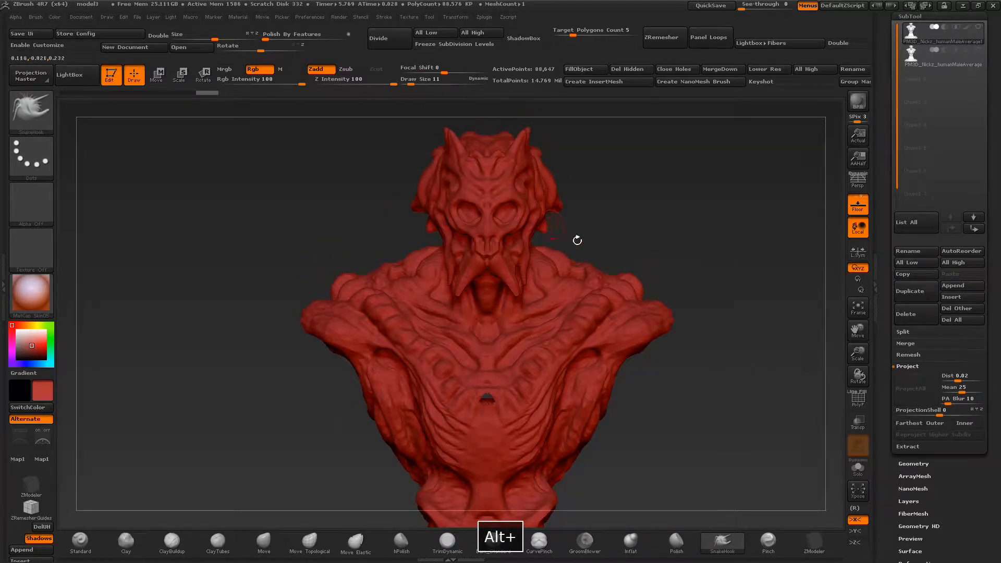
pyautogui.moveTo(858, 352); pyautogui.dragTo(834, 328)
pyautogui.keyDown('alt'); pyautogui.moveTo(655, 284); pyautogui.dragTo(655, 211); pyautogui.keyUp('alt')
pyautogui.moveTo(704, 268); pyautogui.dragTo(675, 264)
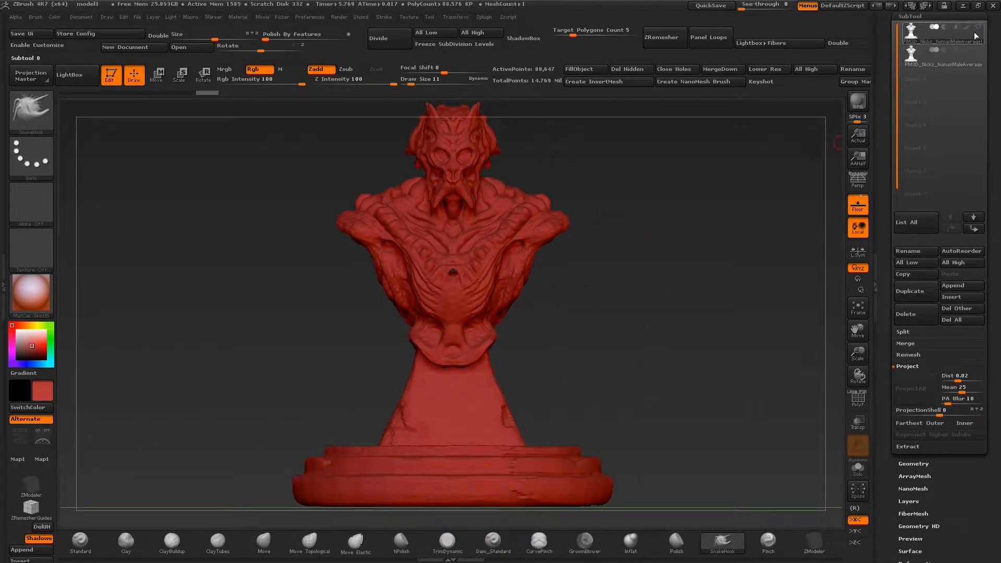
pyautogui.keyDown('alt'); pyautogui.moveTo(647, 173); pyautogui.dragTo(650, 203); pyautogui.keyUp('alt')
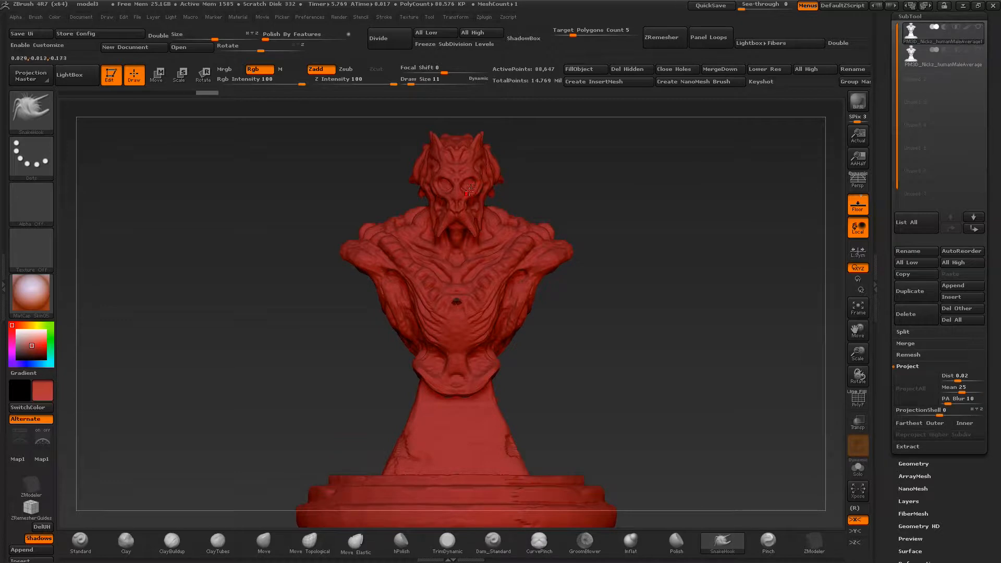
pyautogui.moveTo(683, 319); pyautogui.dragTo(668, 306)
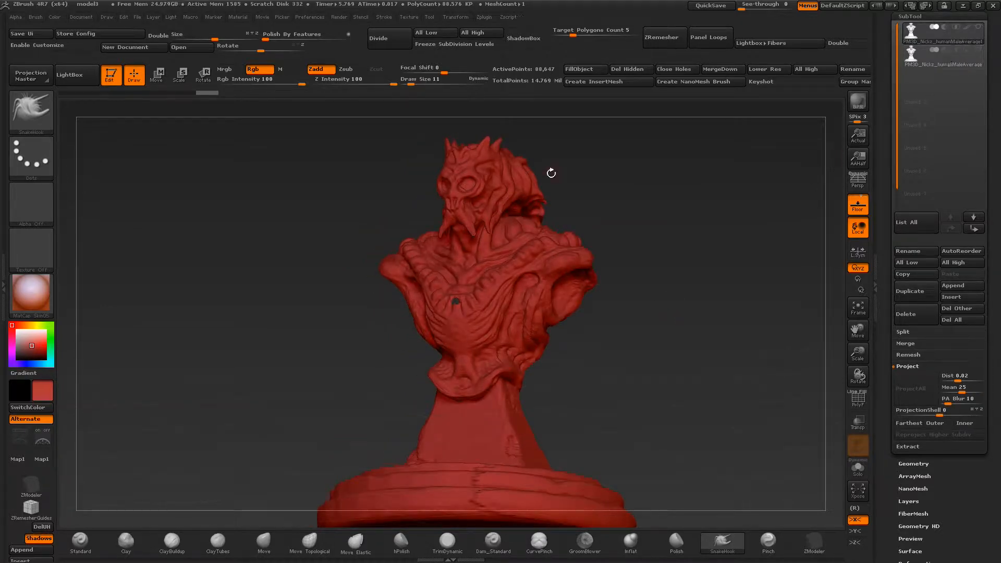
pyautogui.moveTo(541, 197); pyautogui.dragTo(645, 223)
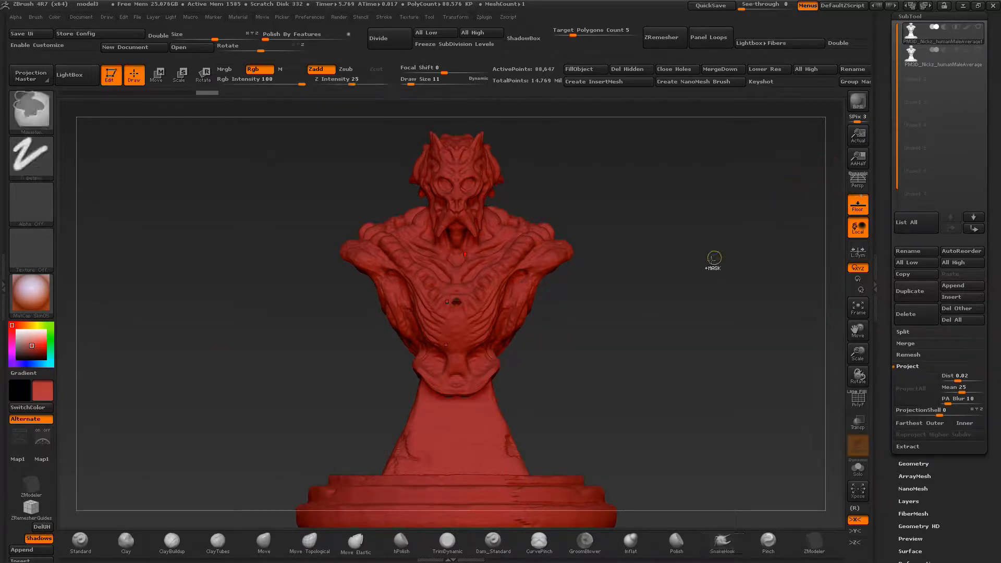
# - Undo the projection, subdivision and remeshing of the upper bust subtool and return to the SnakeHook brush
pyautogui.hotkey('ctrl', 'z')
pyautogui.hotkey('ctrl', 'z')
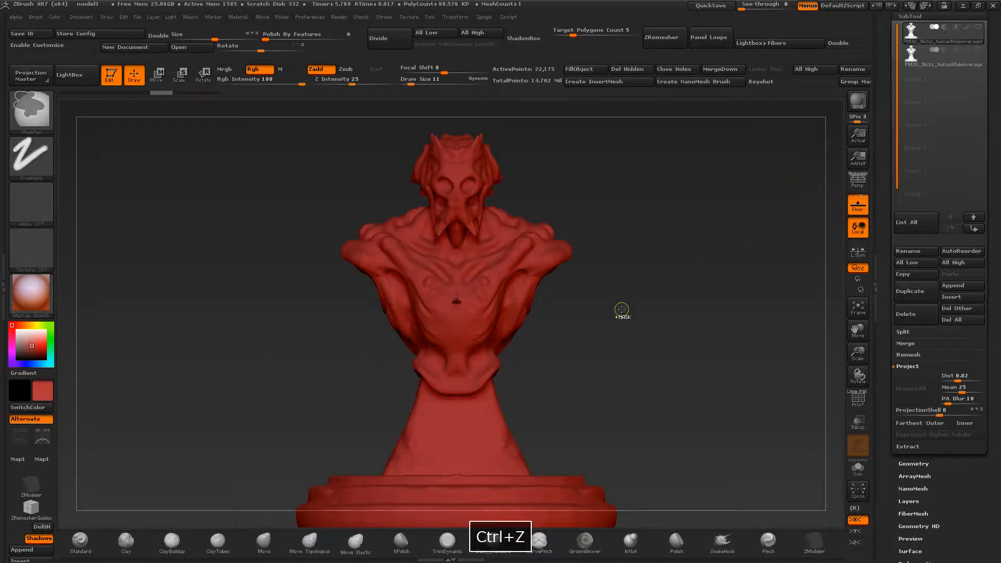
pyautogui.press('b')
pyautogui.press('s')
pyautogui.press('h')
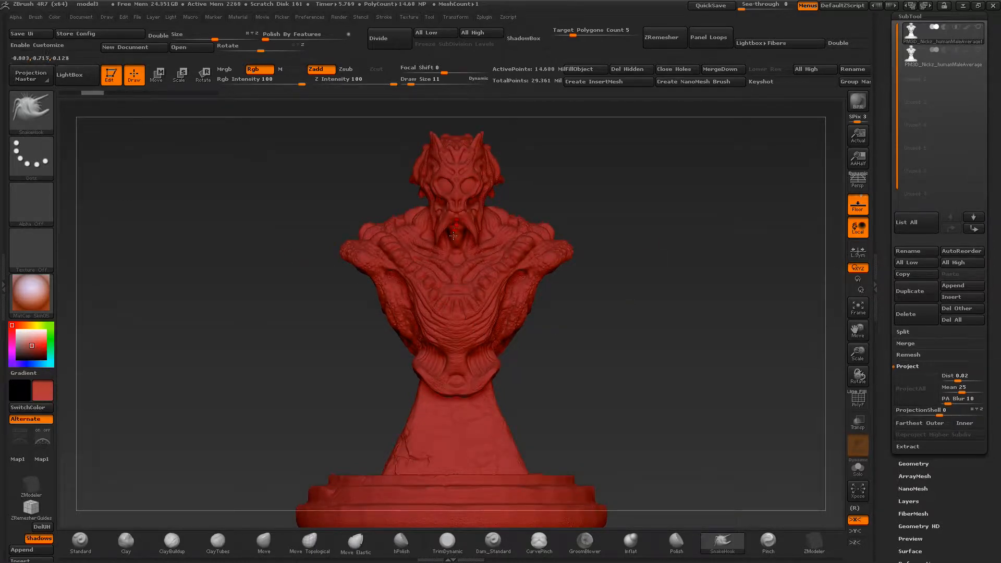
# - Examine the polygroups of the restored high-resolution bust with the PolyFrame display, and turn the display off again
pyautogui.keyDown('alt'); pyautogui.moveTo(652, 209); pyautogui.dragTo(649, 225); pyautogui.keyUp('alt')
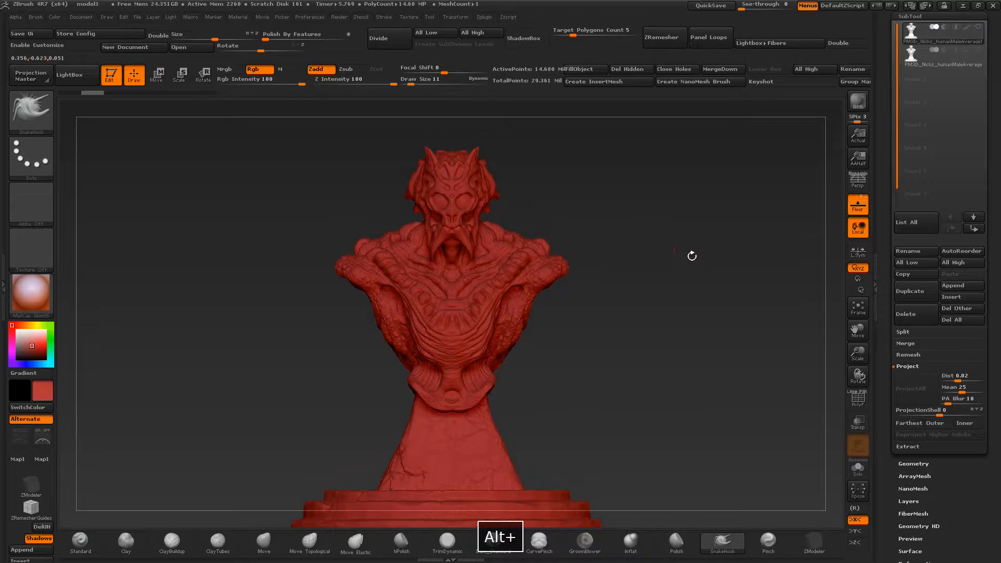
pyautogui.click(857, 401)
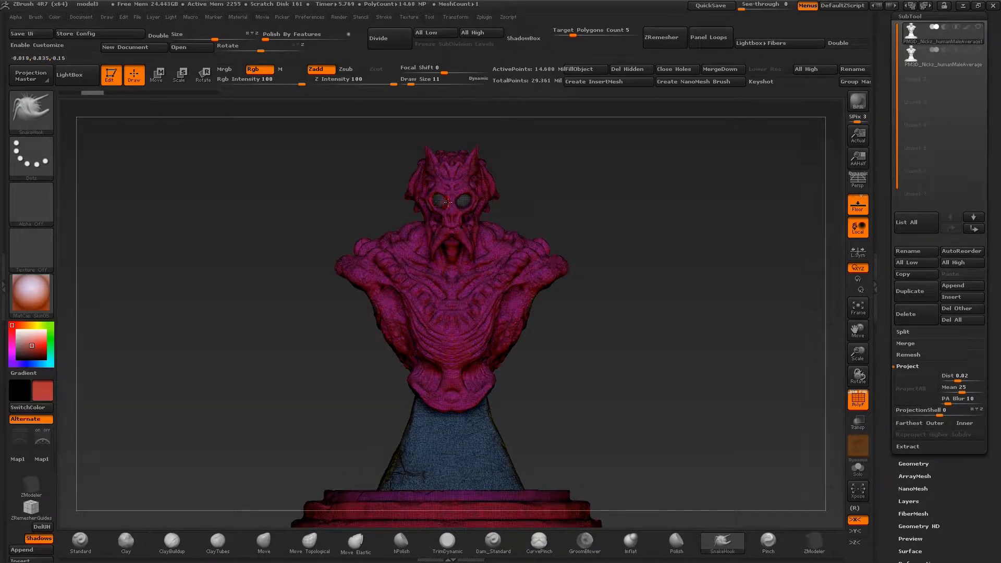
pyautogui.click(858, 400)
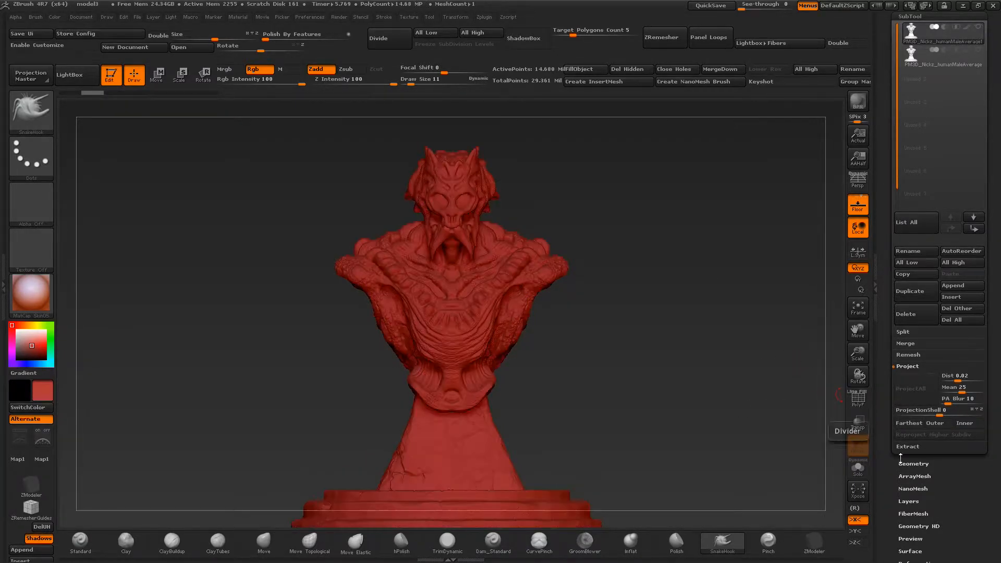
# - Group all visible polygons of the upper bust subtool into one polygroup and check it with the PolyFrame display
pyautogui.moveTo(889, 490); pyautogui.dragTo(880, 465)
pyautogui.scroll(-5, 880, 465)
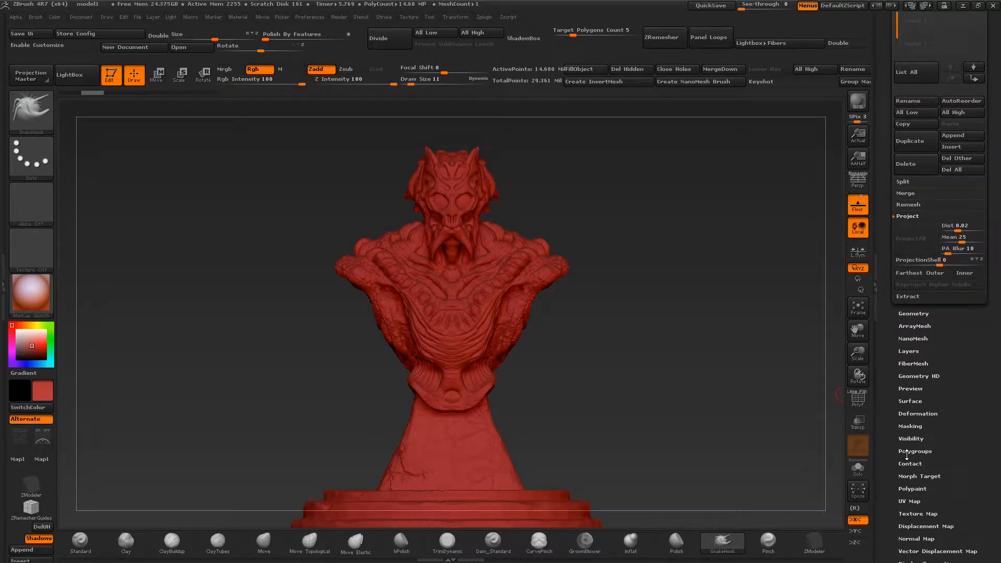
pyautogui.click(908, 452)
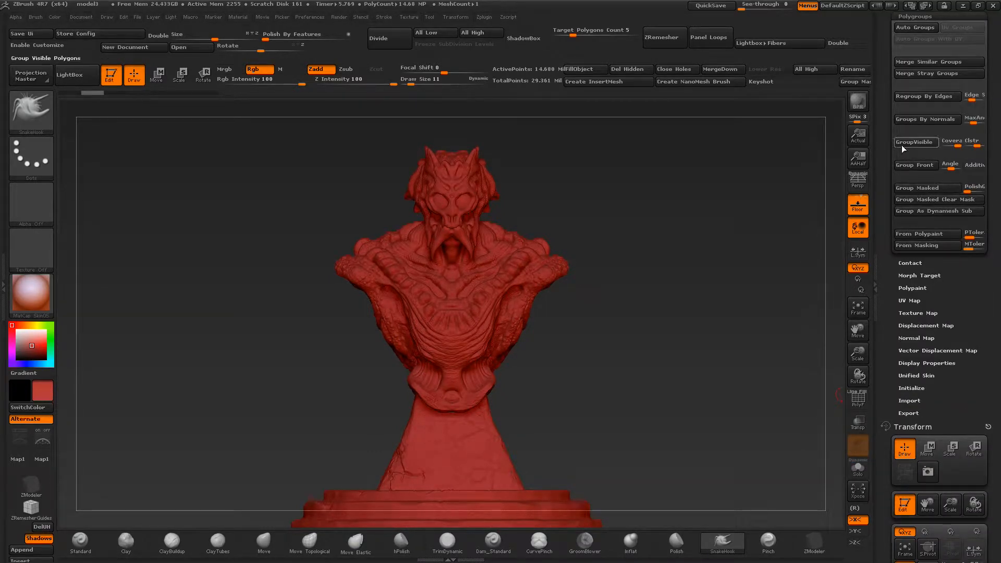
pyautogui.click(858, 400)
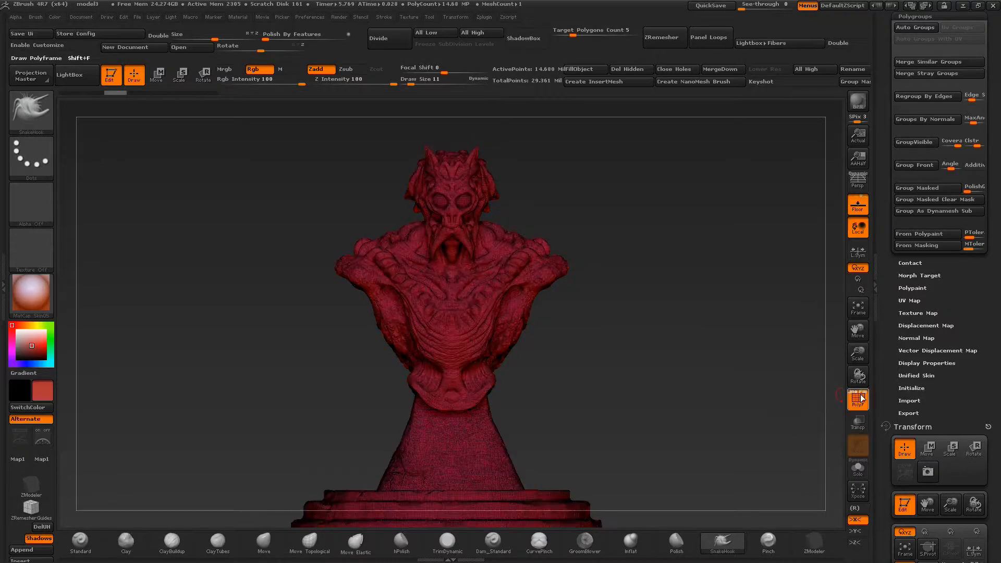
pyautogui.moveTo(619, 283); pyautogui.dragTo(649, 291)
# - Select the lower bust subtool and group all its visible polygons into a single polygroup
pyautogui.moveTo(888, 222); pyautogui.dragTo(905, 315)
pyautogui.click(909, 96)
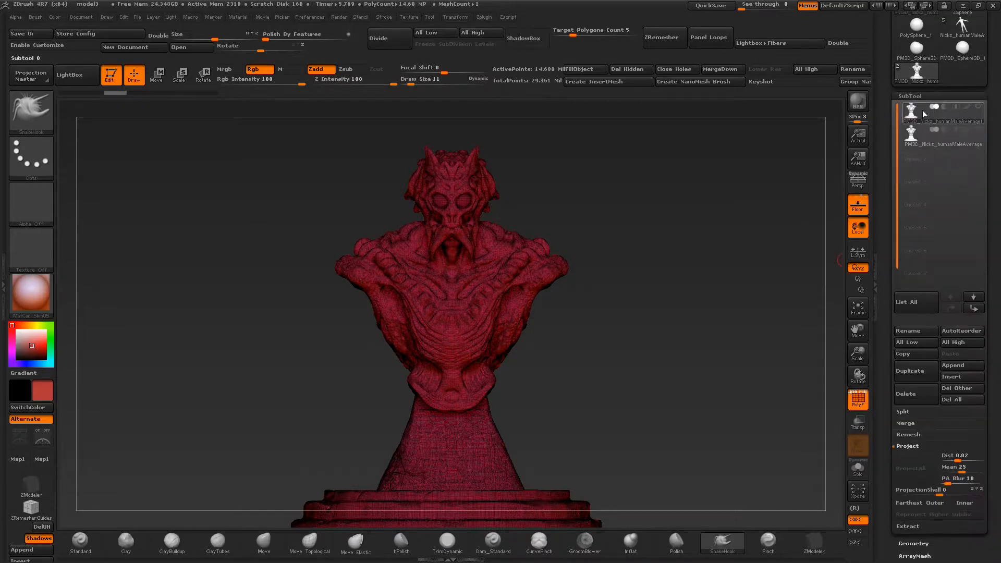
pyautogui.click(913, 134)
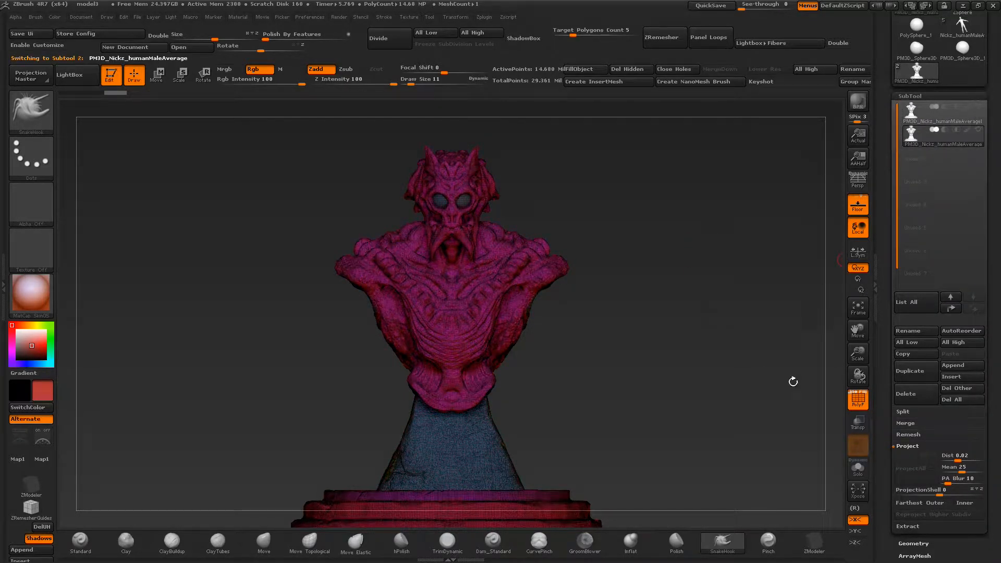
pyautogui.scroll(-5, 883, 479)
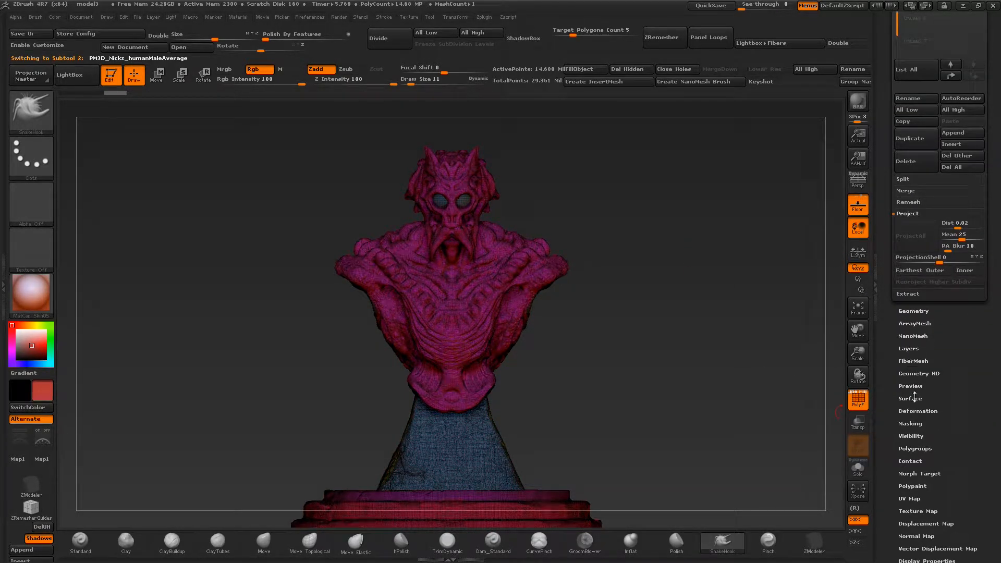
pyautogui.click(915, 448)
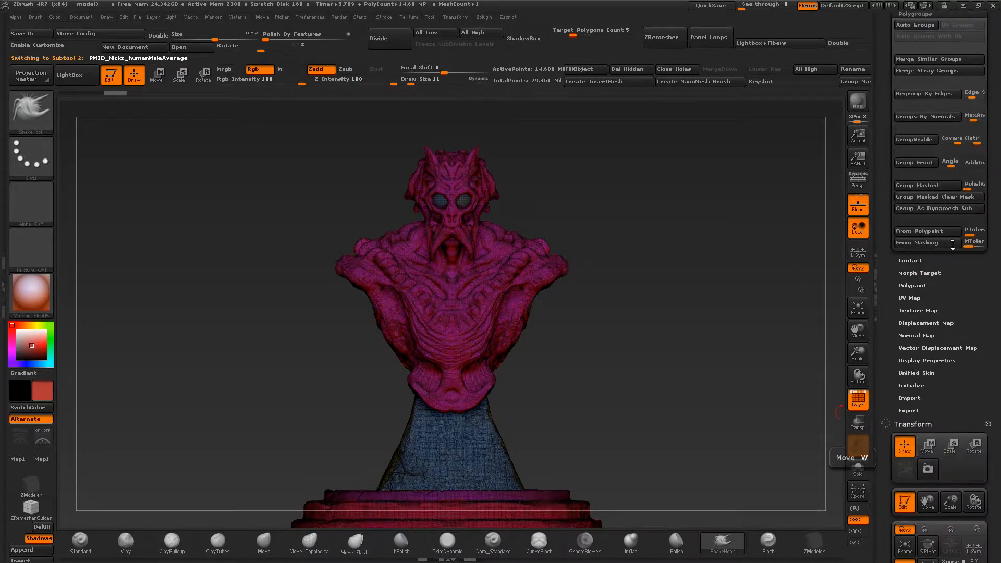
pyautogui.click(914, 140)
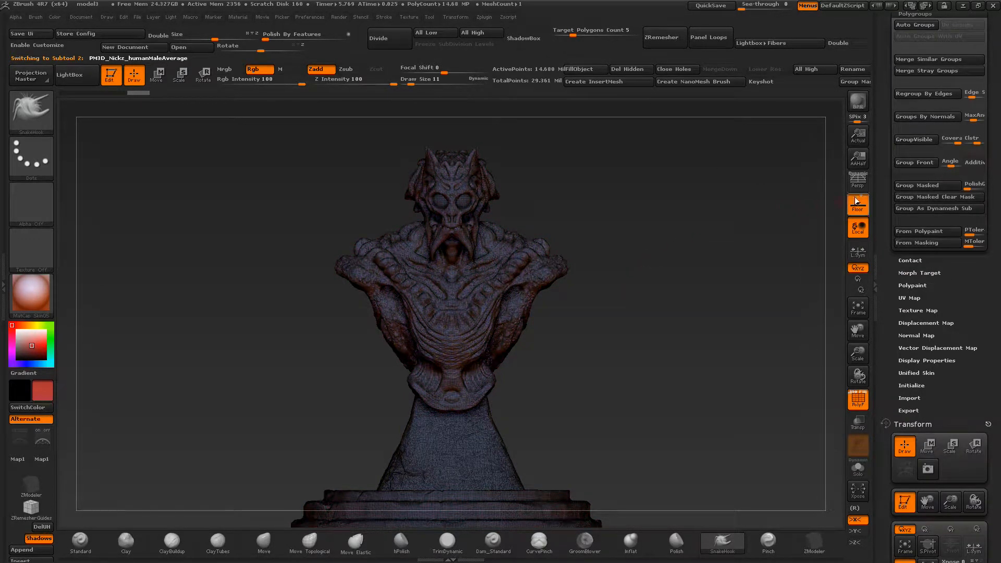
# - Make the upper bust subtool visible together with the lower one and turn off the PolyFrame display
pyautogui.moveTo(885, 189); pyautogui.dragTo(882, 264)
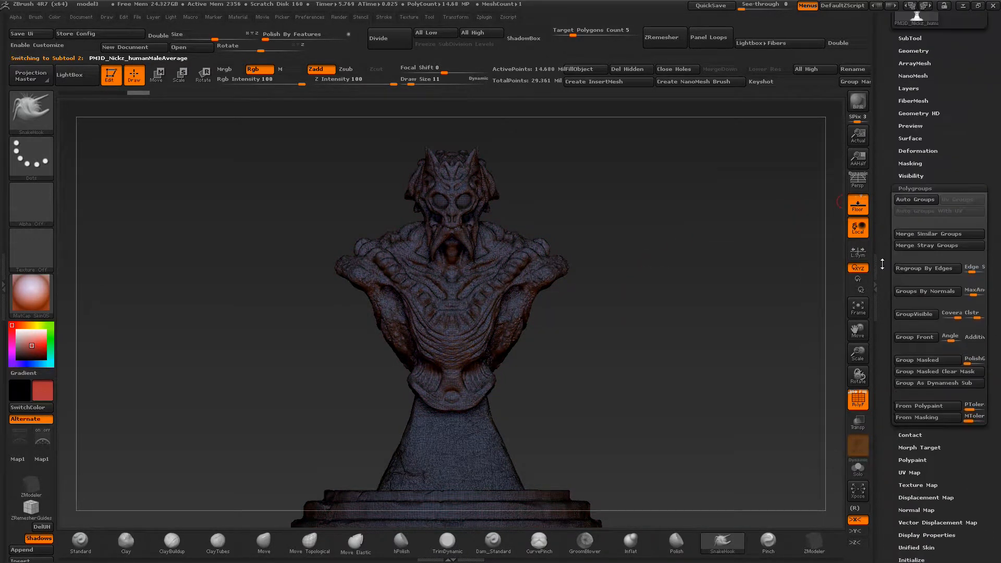
pyautogui.click(908, 37)
pyautogui.moveTo(938, 89)
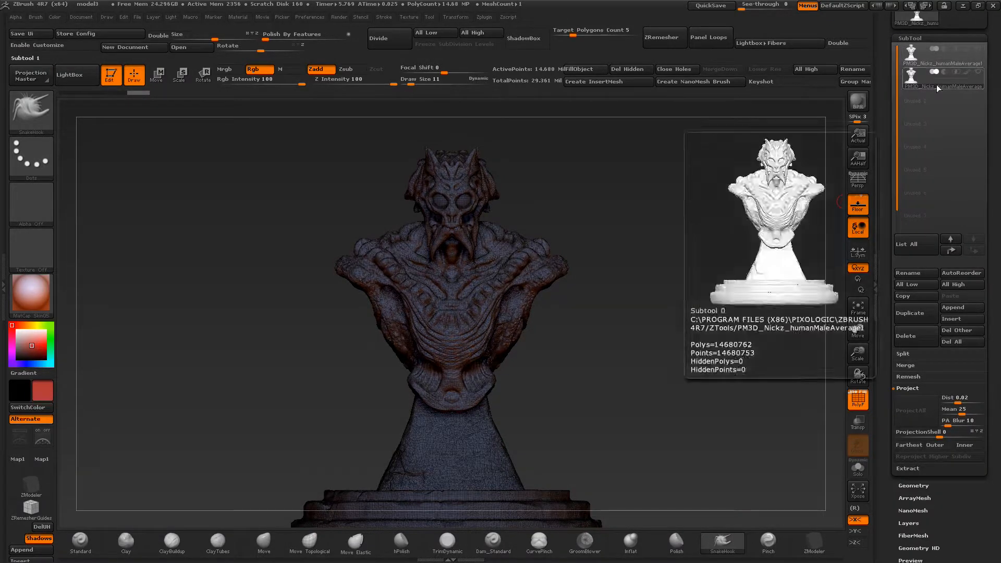
pyautogui.click(979, 49)
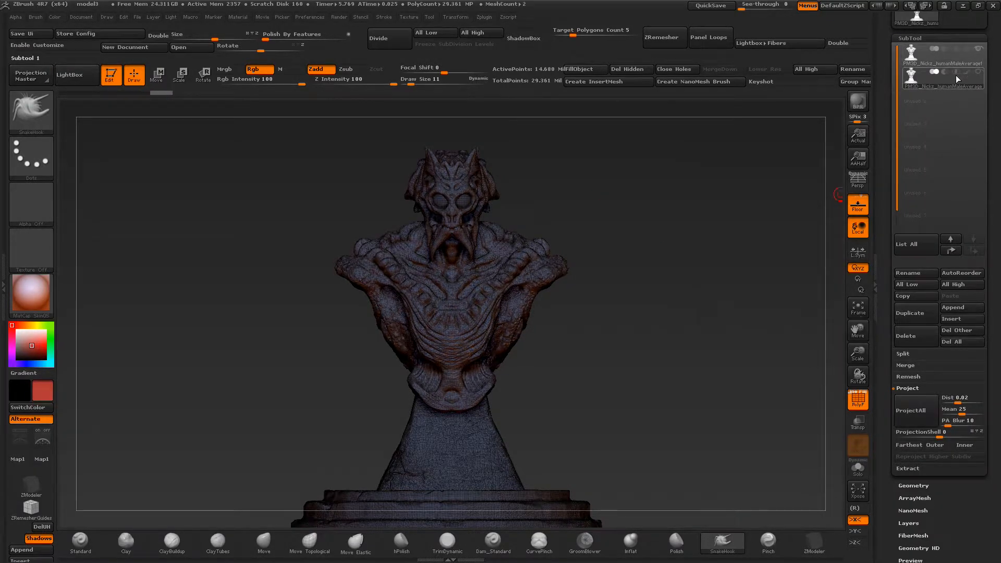
pyautogui.click(857, 399)
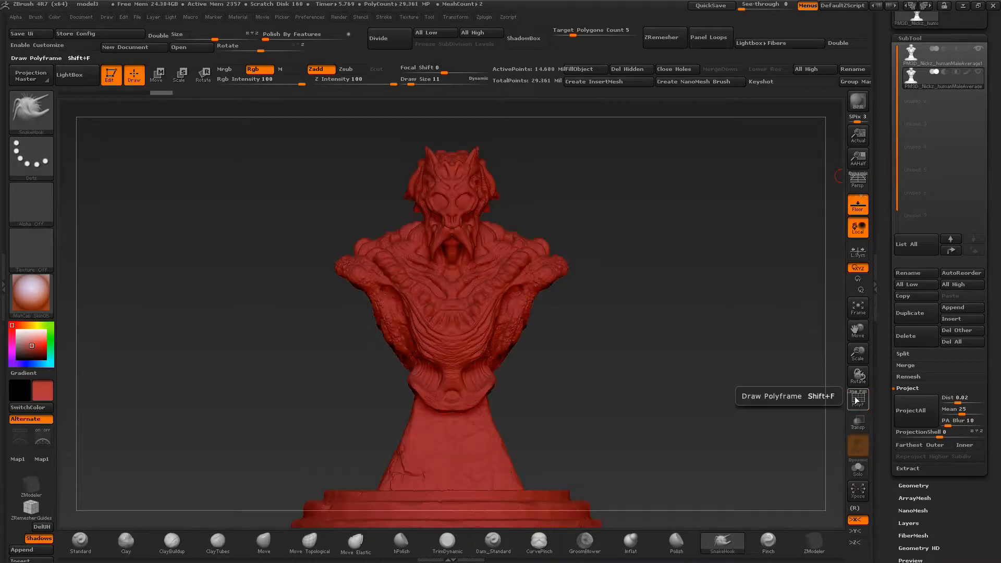
# - Select the upper bust subtool and check its dense mesh up close with the PolyFrame display on and off
pyautogui.click(913, 59)
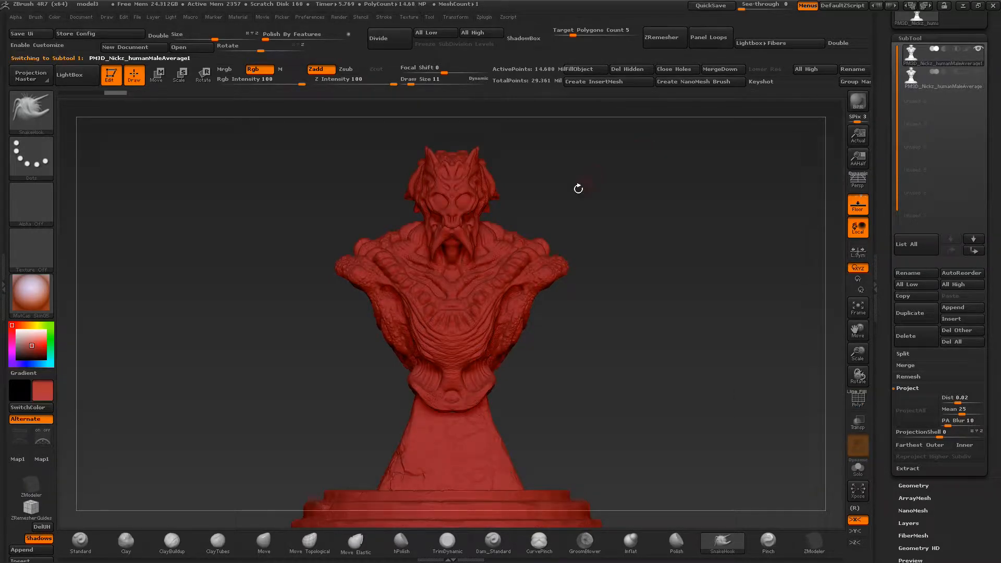
pyautogui.moveTo(858, 356); pyautogui.dragTo(858, 405)
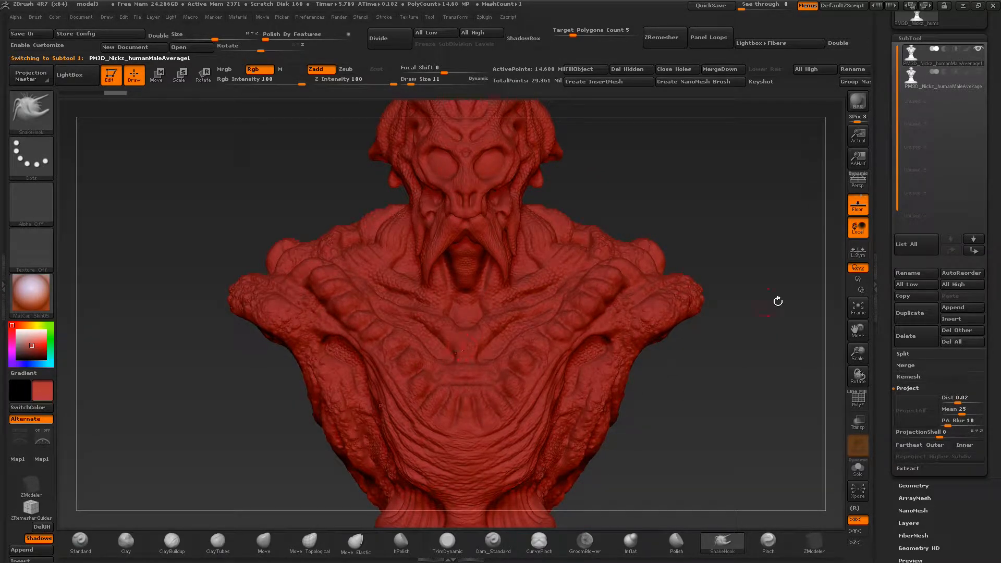
pyautogui.click(858, 399)
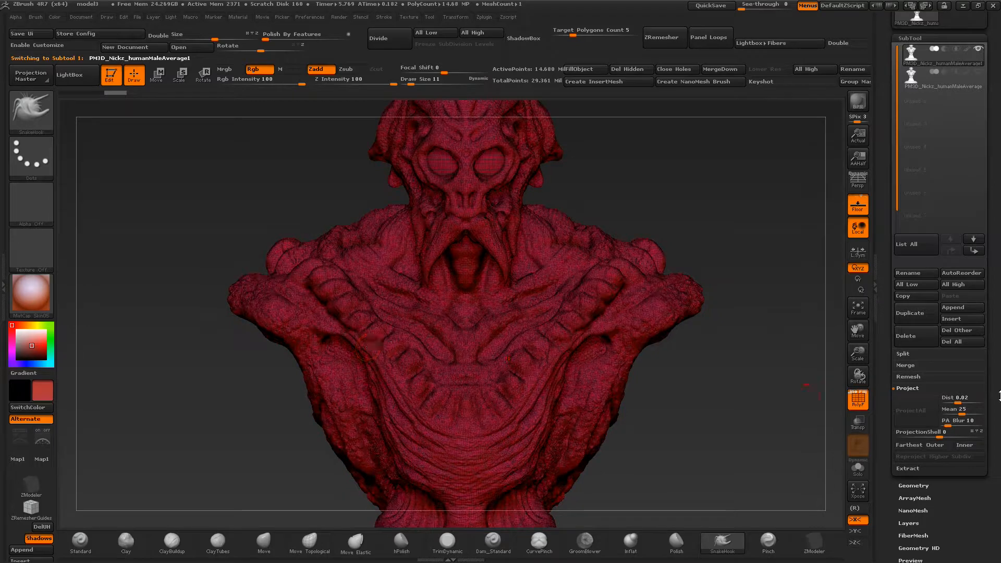
pyautogui.click(858, 399)
# - Remesh the upper bust subtool with ZRemesher, using a target polygons count of 5
pyautogui.moveTo(857, 350); pyautogui.dragTo(789, 339)
pyautogui.moveTo(858, 352); pyautogui.dragTo(826, 339)
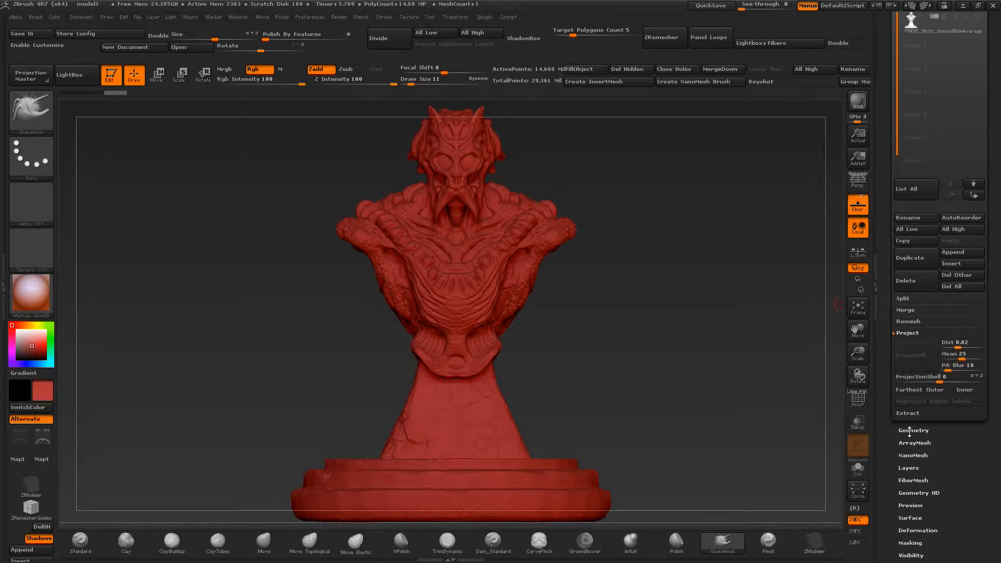
pyautogui.click(910, 433)
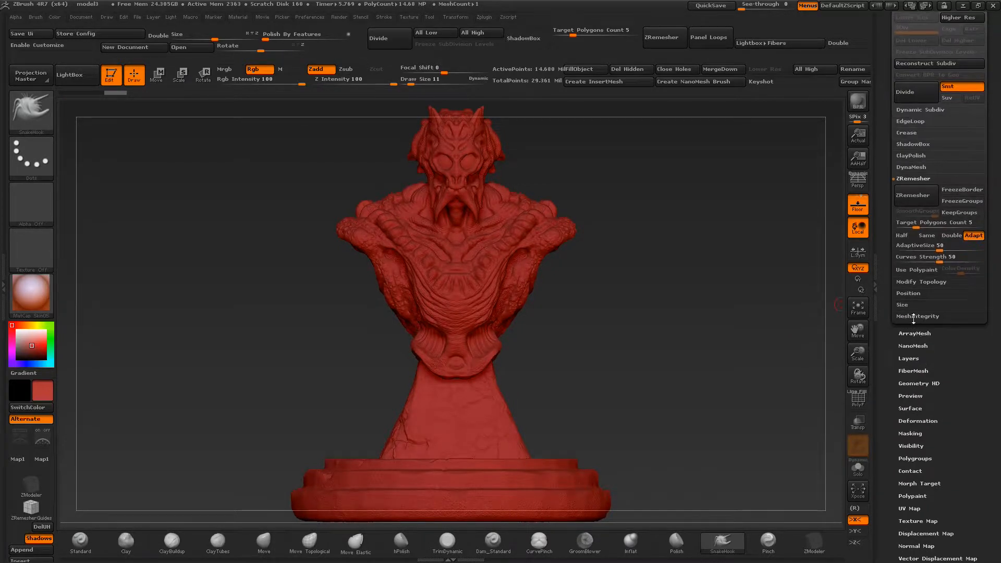
pyautogui.click(916, 197)
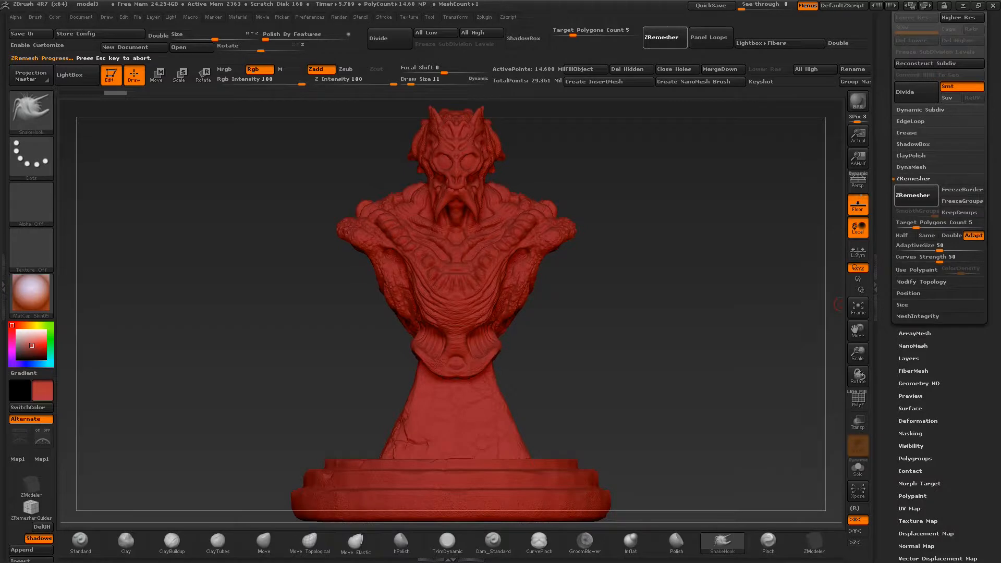
# - Examine the remeshed low-resolution bust from several angles, checking how its overall form compares with the sculpt
pyautogui.moveTo(625, 231)
pyautogui.mouseDown()
pyautogui.moveTo(315, 348)
pyautogui.moveTo(376, 313)
pyautogui.moveTo(564, 317)
pyautogui.moveTo(520, 312)
pyautogui.mouseUp()
pyautogui.moveTo(597, 303); pyautogui.dragTo(306, 356)
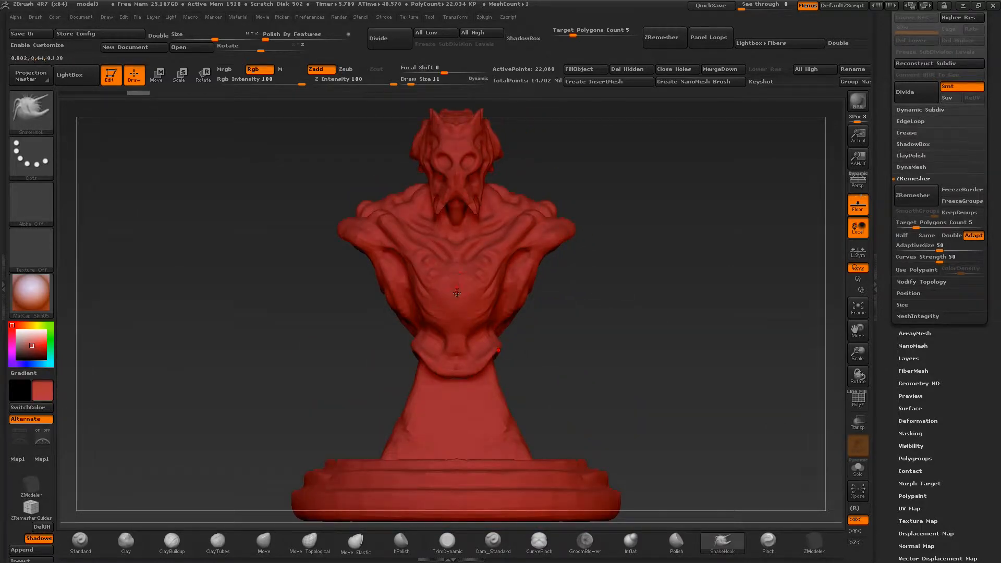
pyautogui.keyDown('alt'); pyautogui.moveTo(730, 219); pyautogui.dragTo(717, 272); pyautogui.keyUp('alt')
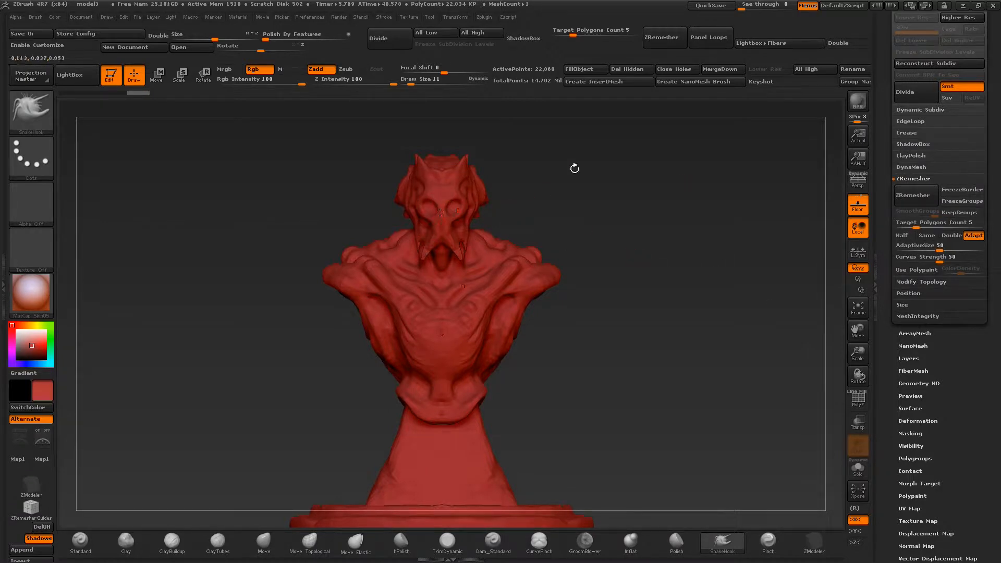
pyautogui.moveTo(701, 201)
pyautogui.mouseDown()
pyautogui.moveTo(664, 201)
pyautogui.moveTo(683, 208)
pyautogui.mouseUp()
pyautogui.moveTo(887, 204); pyautogui.dragTo(878, 159)
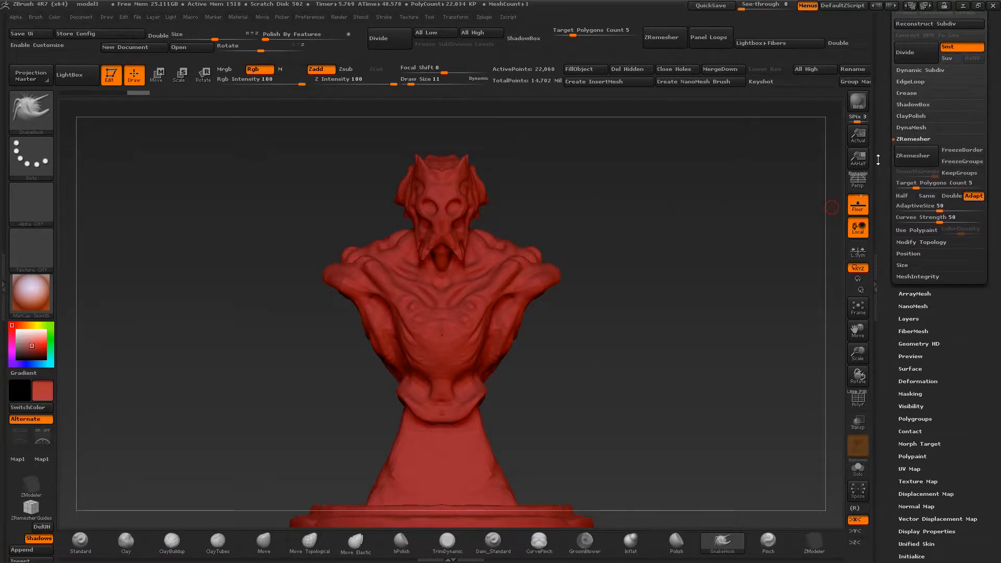
pyautogui.moveTo(897, 294); pyautogui.dragTo(894, 223)
pyautogui.moveTo(662, 307); pyautogui.dragTo(640, 316)
pyautogui.keyDown('alt'); pyautogui.moveTo(737, 235); pyautogui.dragTo(734, 227); pyautogui.keyUp('alt')
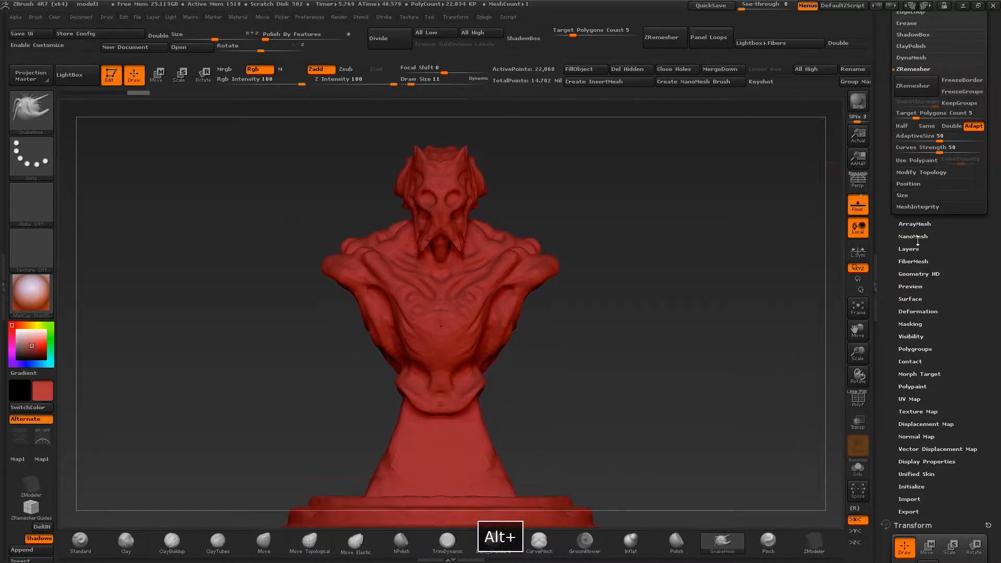
# - Show the original bust together with the remeshed one and compare the overlapping meshes from the side and front
pyautogui.moveTo(888, 212); pyautogui.dragTo(892, 454)
pyautogui.click(910, 125)
pyautogui.click(976, 139)
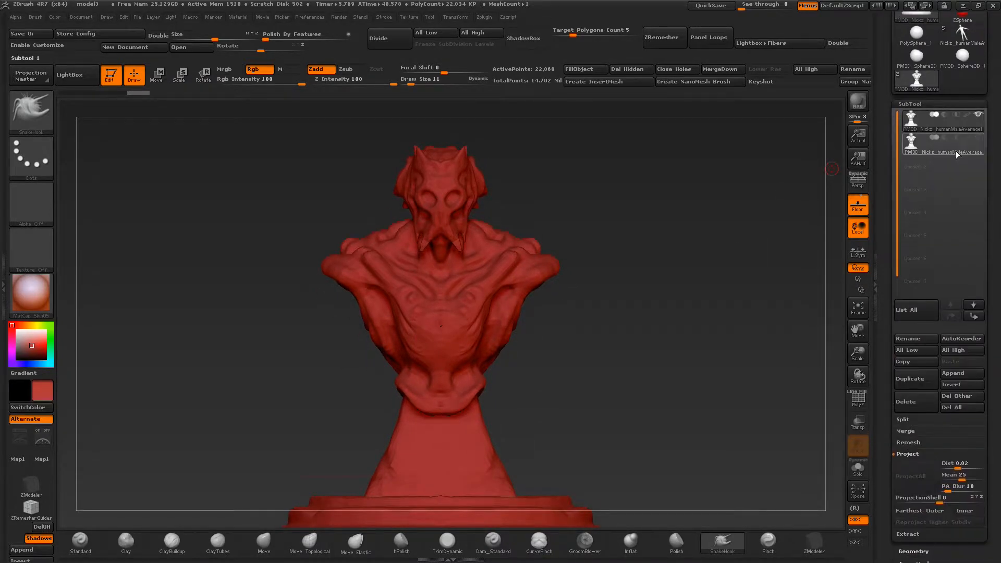
pyautogui.click(982, 129)
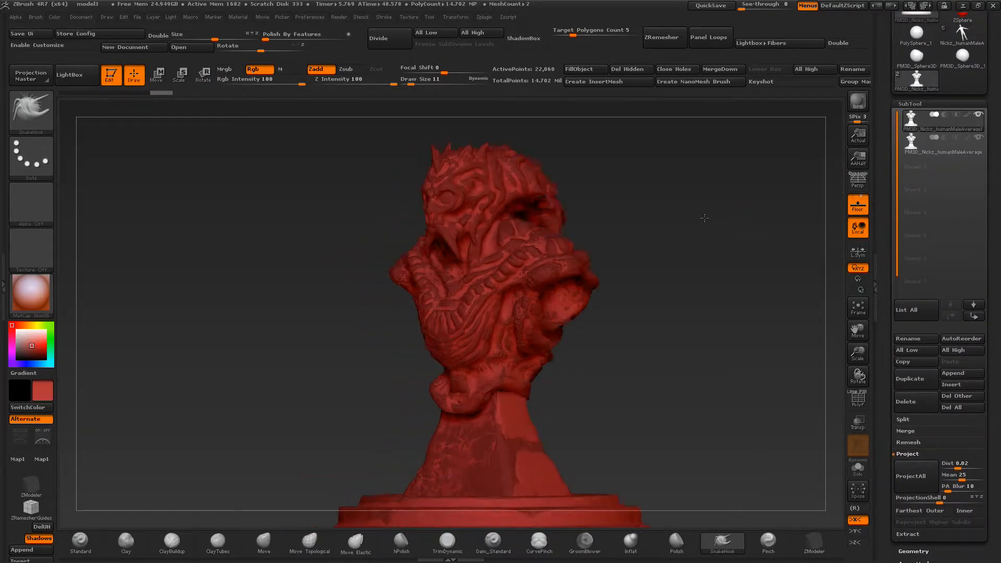
pyautogui.keyDown('alt'); pyautogui.moveTo(656, 262); pyautogui.dragTo(651, 238); pyautogui.keyUp('alt')
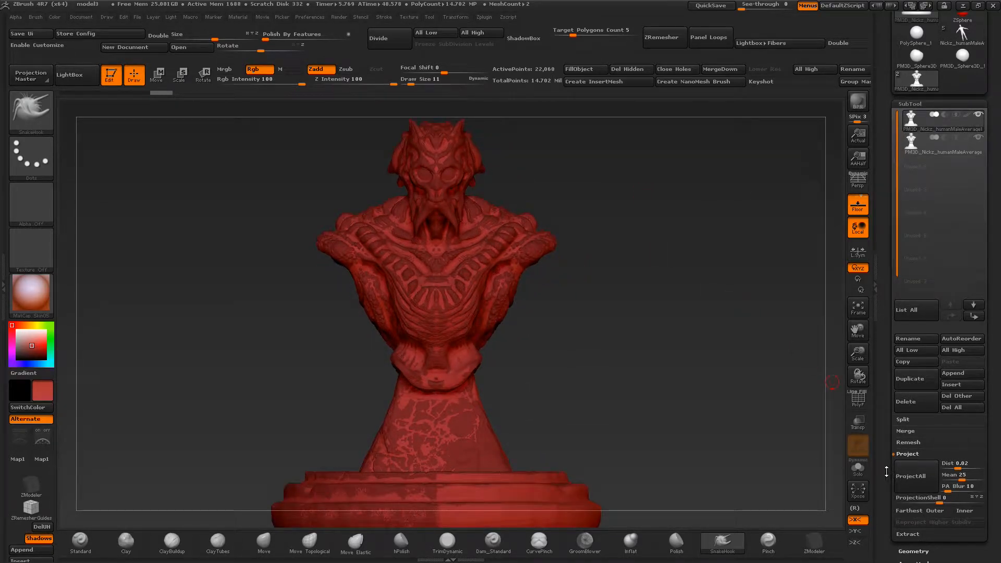
# - Try to project the original bust's detail onto the remeshed upper subtool, and undo the projection
pyautogui.scroll(-3, 902, 394)
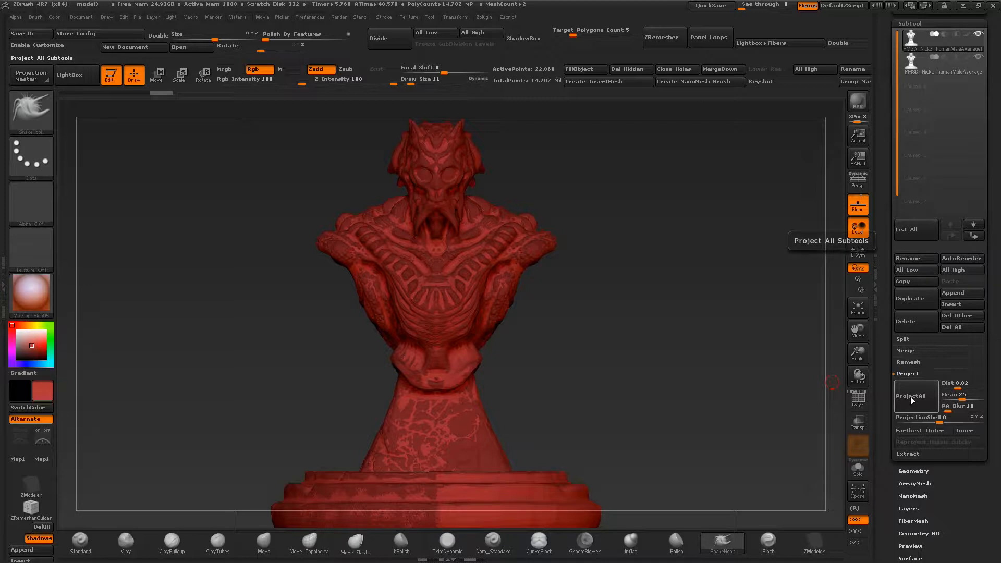
pyautogui.click(909, 395)
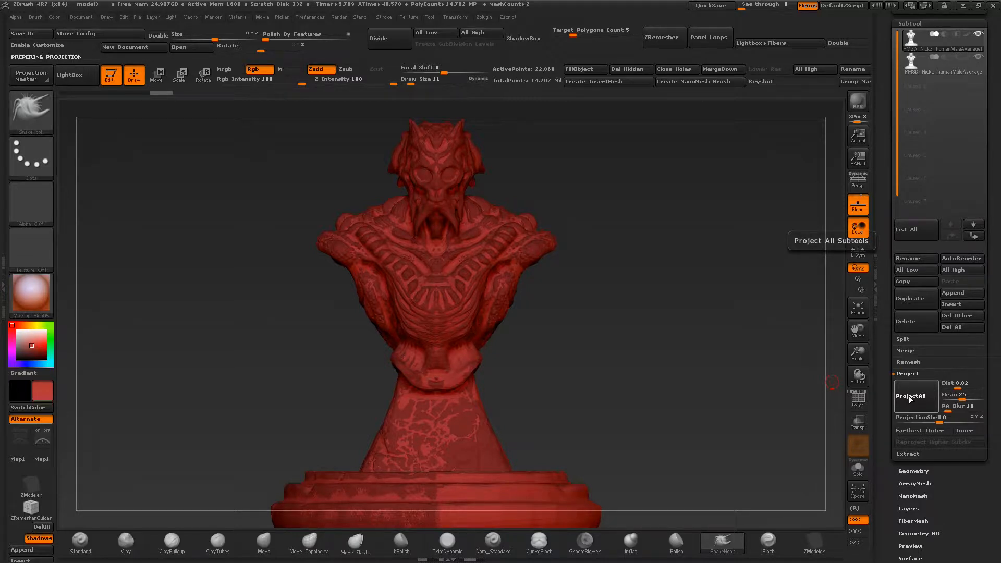
pyautogui.press('Escape')
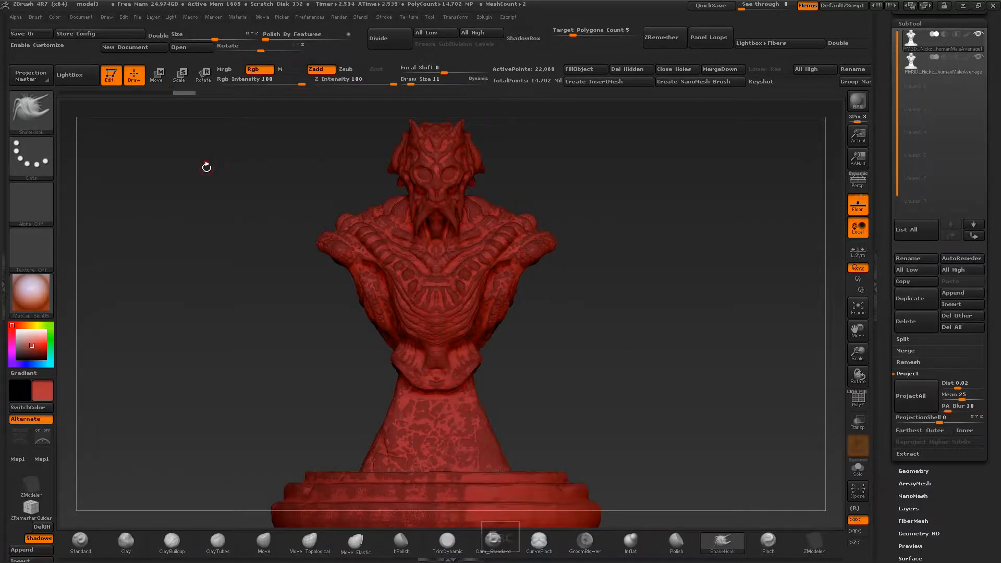
pyautogui.click(978, 57)
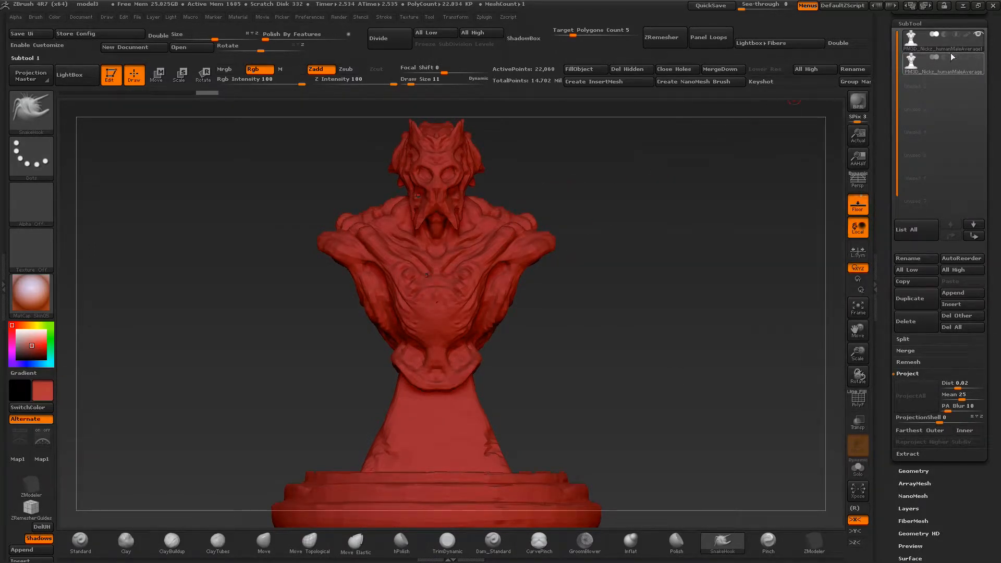
pyautogui.hotkey('ctrl', 'z')
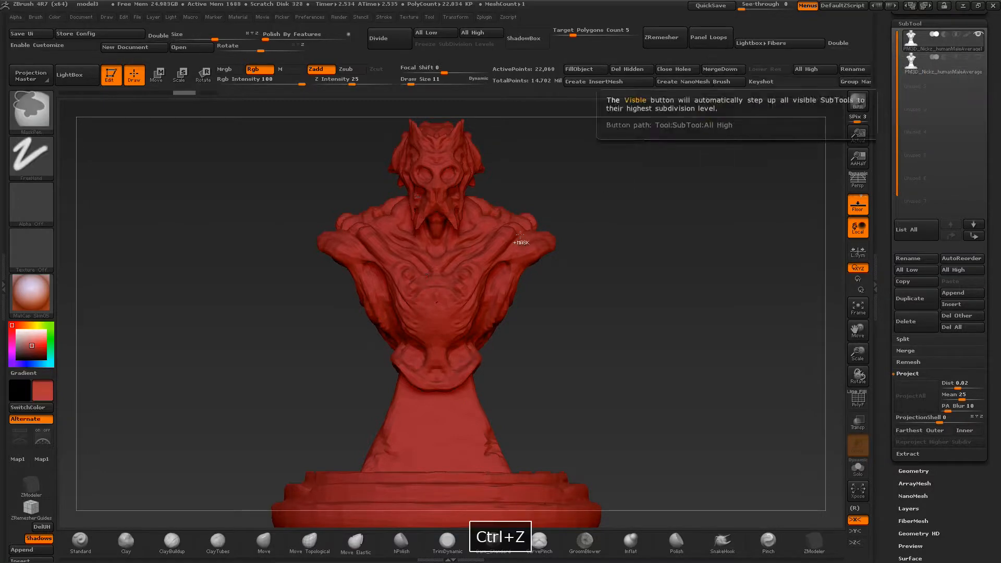
pyautogui.click(165, 93)
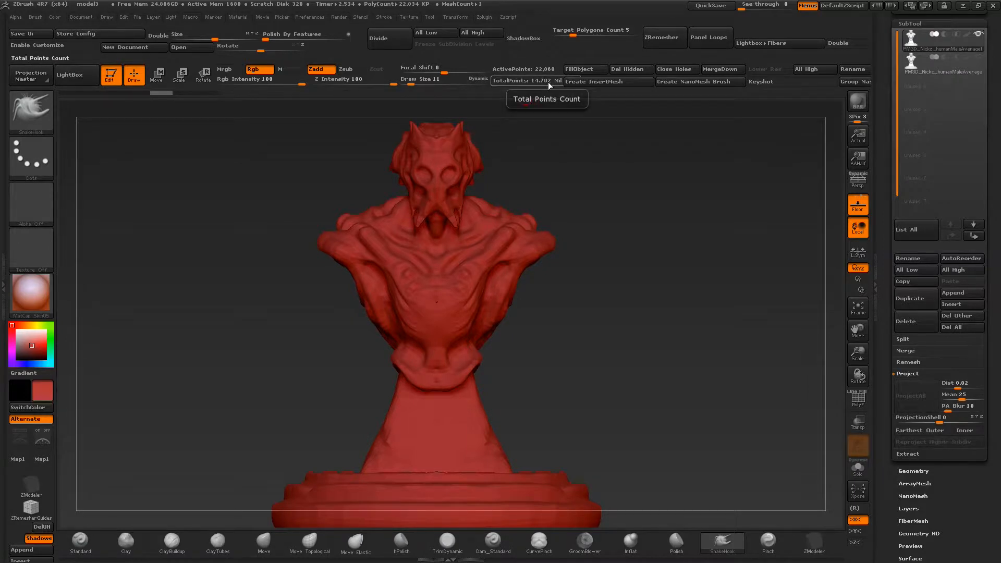
# - Project the original bust's detail onto the remeshed upper subtool again and inspect it with the original hidden
pyautogui.moveTo(992, 72)
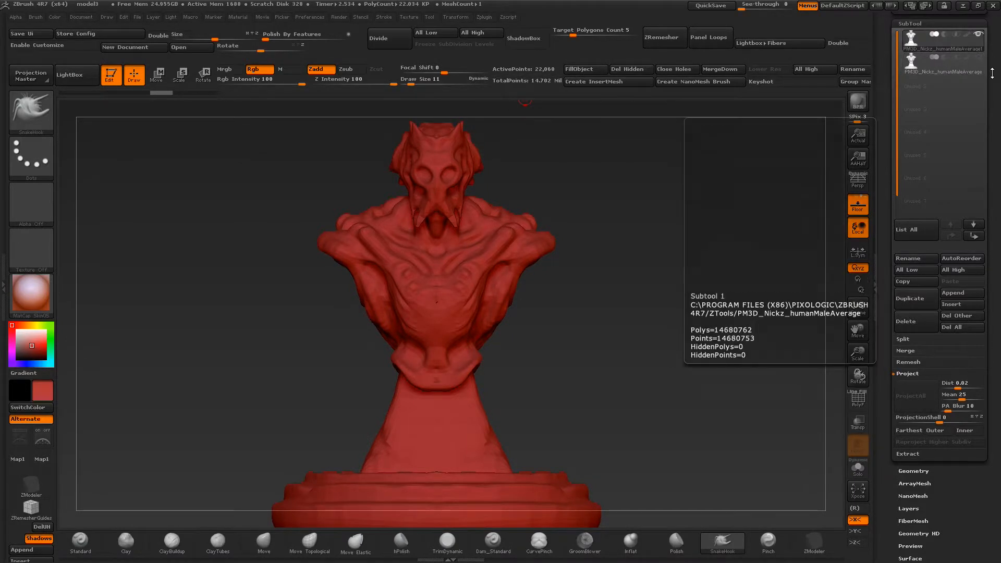
pyautogui.click(910, 396)
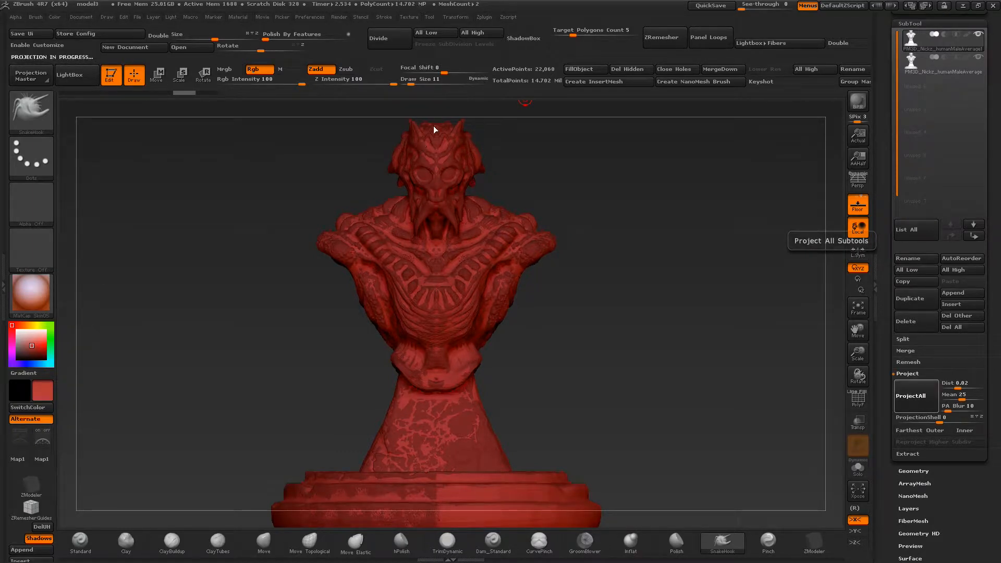
pyautogui.click(979, 58)
pyautogui.moveTo(554, 186); pyautogui.dragTo(579, 188)
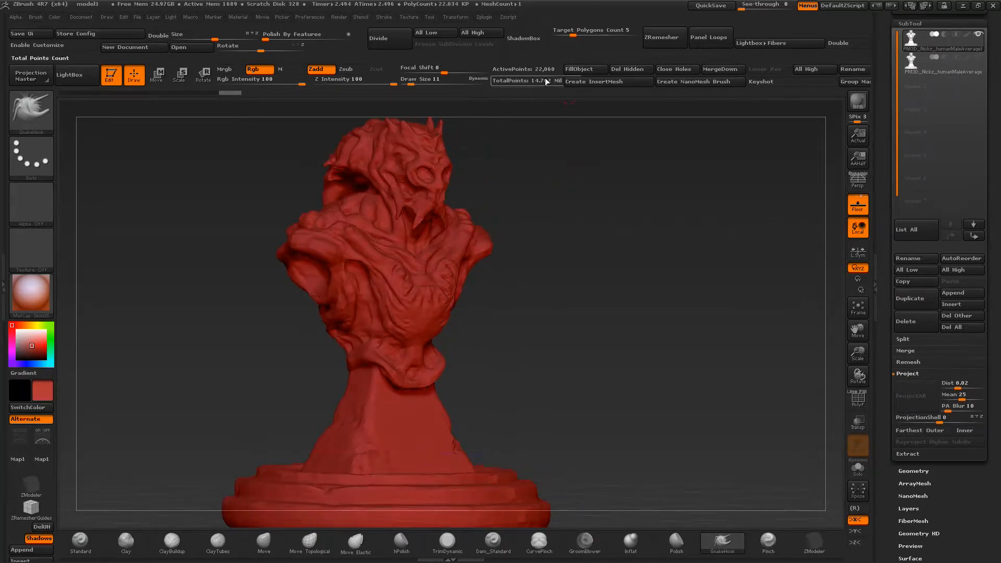
pyautogui.moveTo(551, 117); pyautogui.dragTo(659, 257)
# - Divide the remeshed bust twice to raise it to subdivision level 3
pyautogui.click(910, 471)
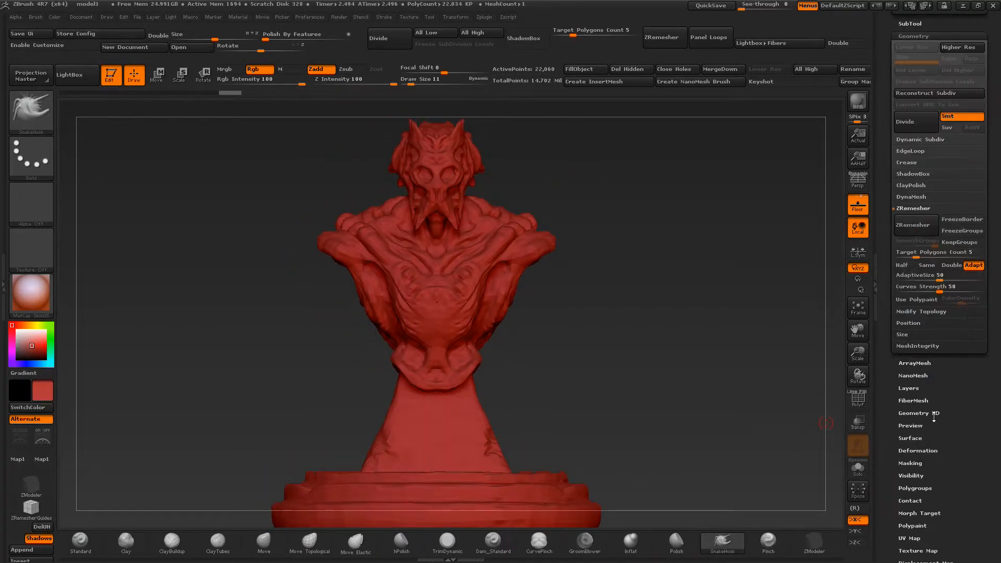
pyautogui.click(908, 122)
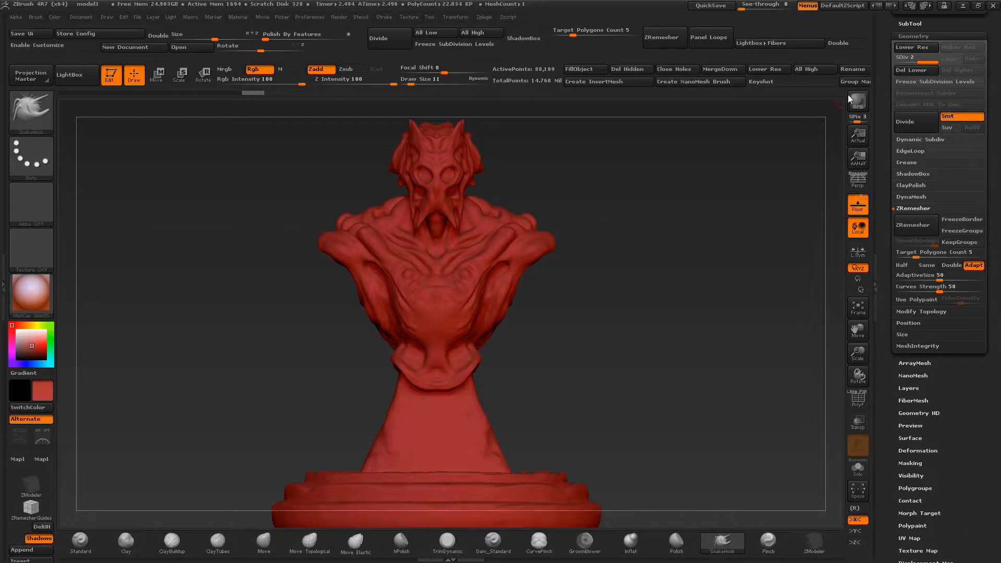
pyautogui.click(906, 121)
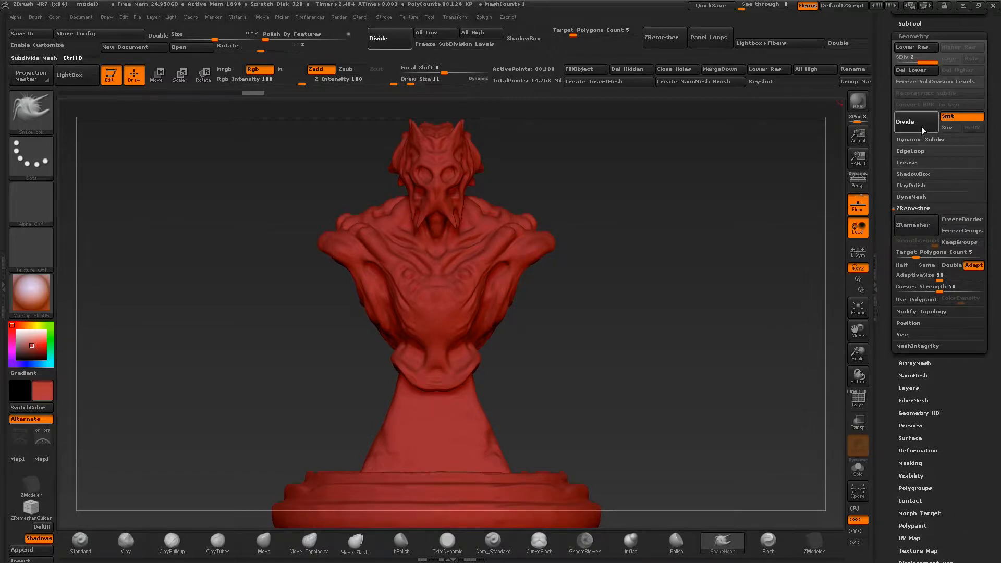
# - Show the original bust, project its detail onto the subdivided remesh with ProjectAll, and inspect the result with the original hidden
pyautogui.click(910, 24)
pyautogui.click(979, 56)
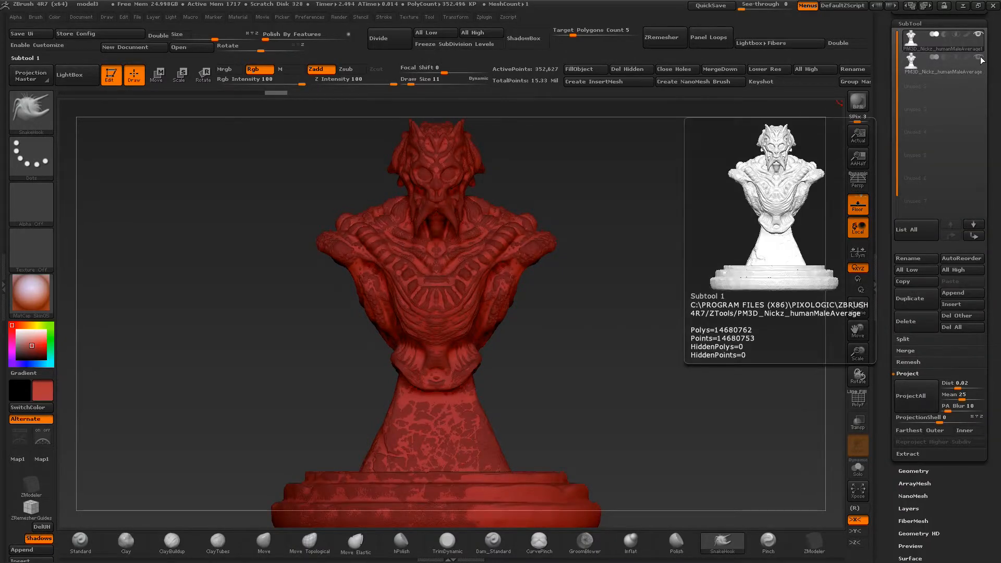
pyautogui.click(909, 395)
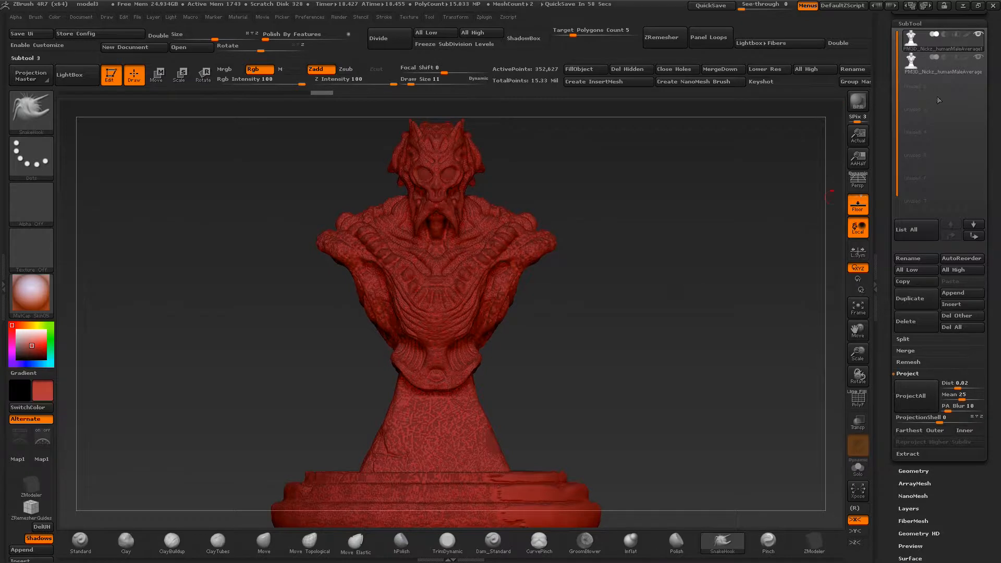
pyautogui.click(979, 57)
pyautogui.moveTo(643, 237); pyautogui.dragTo(563, 179)
pyautogui.moveTo(582, 122); pyautogui.dragTo(617, 186)
pyautogui.keyDown('alt'); pyautogui.moveTo(662, 274); pyautogui.dragTo(632, 315); pyautogui.keyUp('alt')
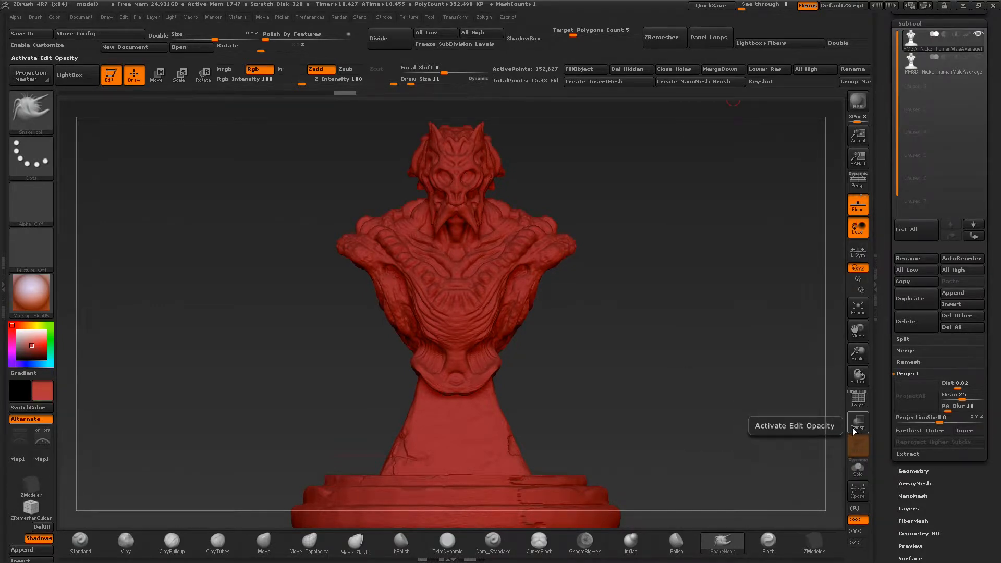
# - Isolate the active subtool with Solo and compare the projected remesh with the original high-resolution bust
pyautogui.click(866, 470)
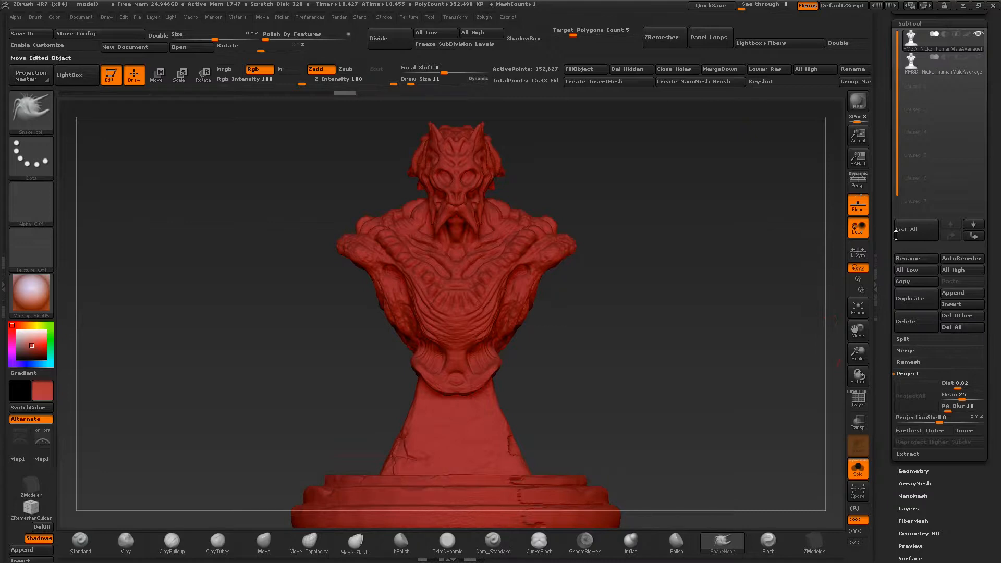
pyautogui.click(913, 71)
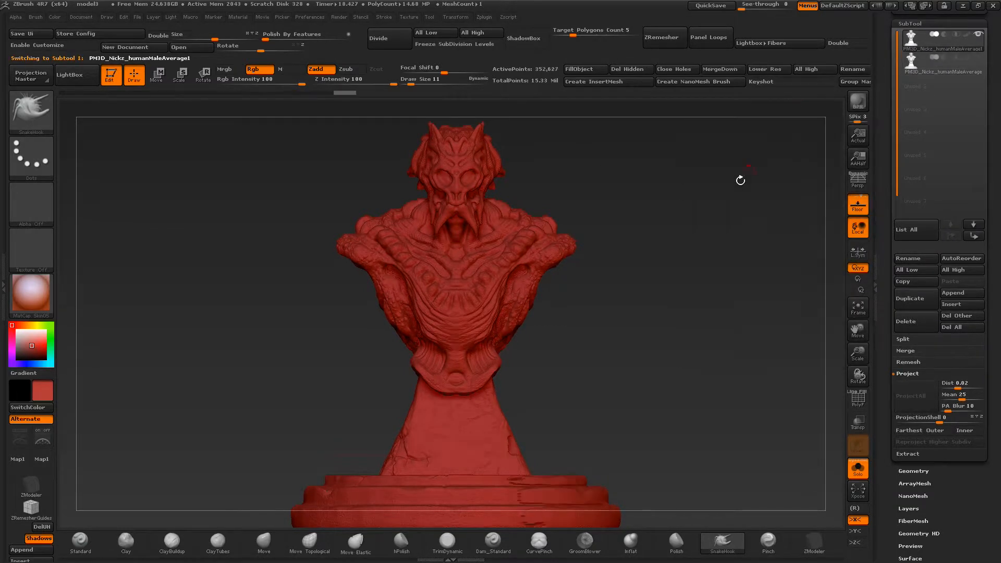
pyautogui.moveTo(648, 199); pyautogui.dragTo(652, 201)
pyautogui.click(919, 79)
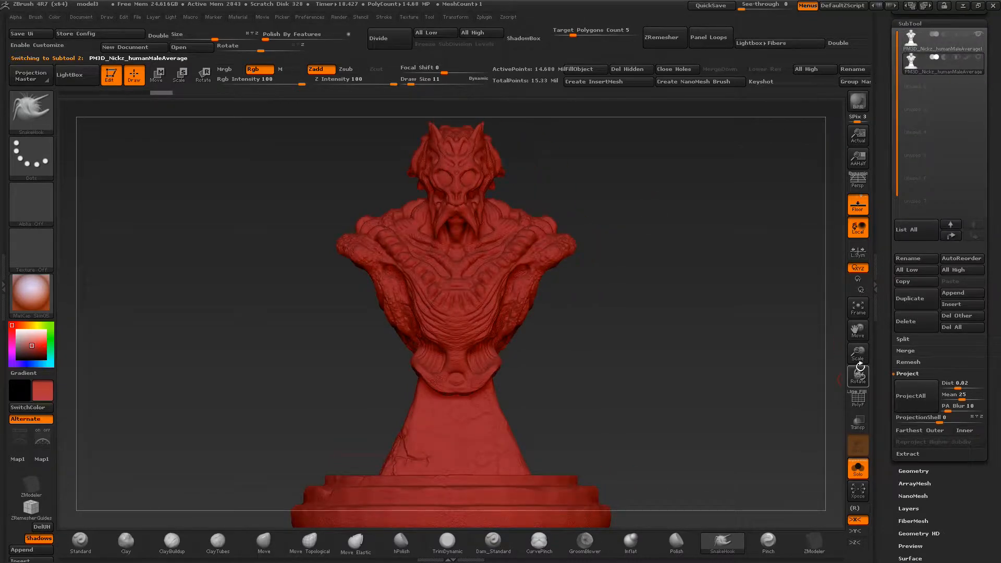
# - Examine the original bust's dense wireframe on the head and shoulders, with PolyFrame turned on
pyautogui.moveTo(860, 389); pyautogui.dragTo(860, 443)
pyautogui.keyDown('alt'); pyautogui.moveTo(780, 177); pyautogui.dragTo(762, 303); pyautogui.keyUp('alt')
pyautogui.moveTo(893, 480); pyautogui.dragTo(870, 403)
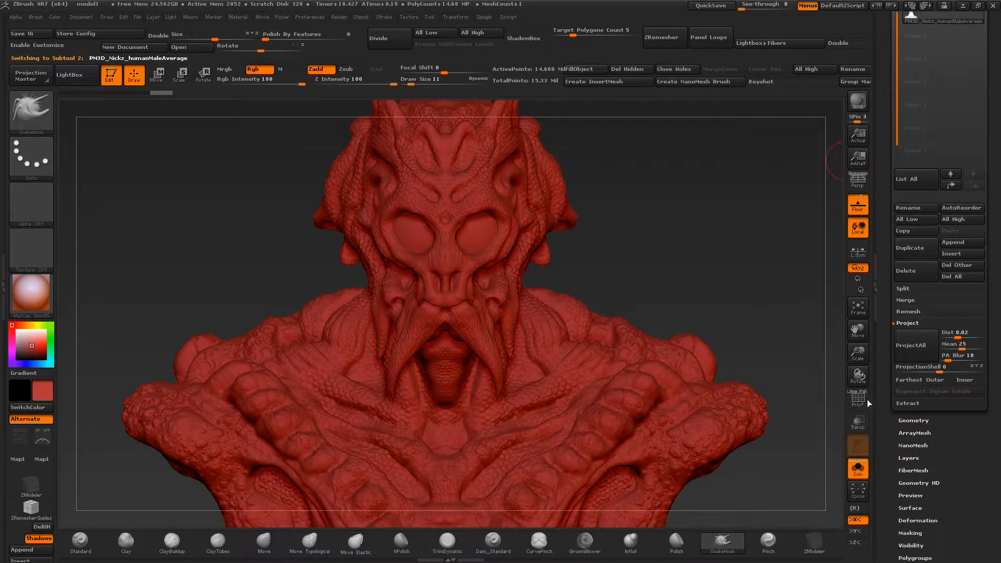
pyautogui.click(858, 399)
pyautogui.moveTo(798, 363)
pyautogui.mouseDown()
pyautogui.moveTo(771, 360)
pyautogui.moveTo(762, 220)
pyautogui.moveTo(631, 245)
pyautogui.moveTo(783, 282)
pyautogui.mouseUp()
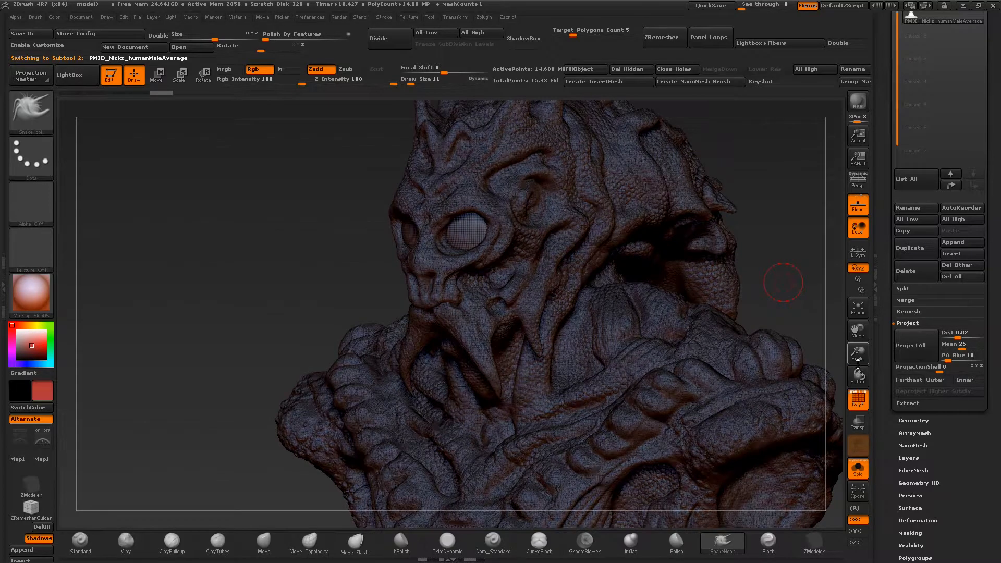
pyautogui.moveTo(858, 353); pyautogui.dragTo(829, 261)
pyautogui.moveTo(637, 315); pyautogui.dragTo(596, 229)
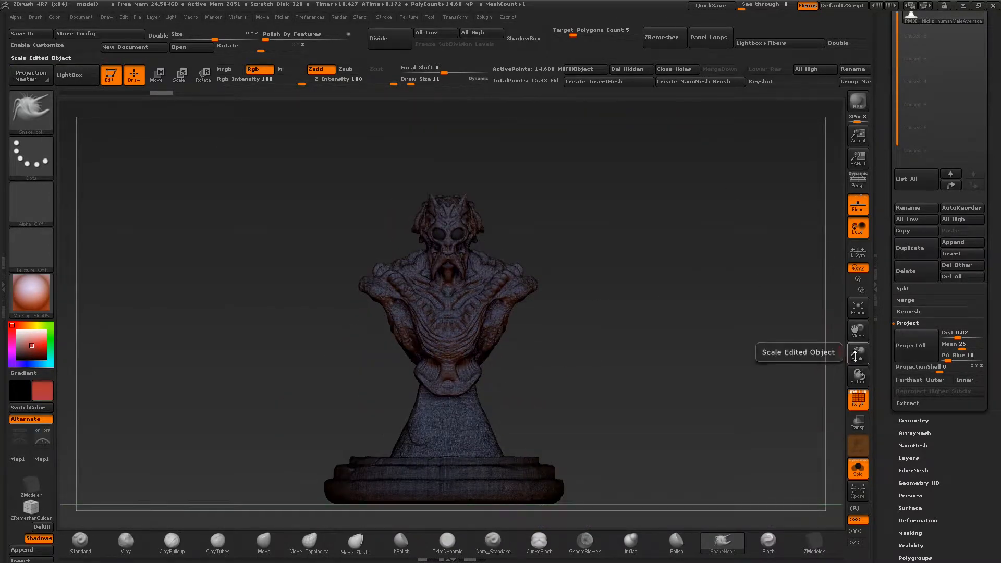
# - DynaMesh the original bust in the lower subtool at resolution 784 and inspect its new wireframe up close
pyautogui.moveTo(889, 98)
pyautogui.mouseDown()
pyautogui.moveTo(889, 135)
pyautogui.moveTo(883, 100)
pyautogui.mouseUp()
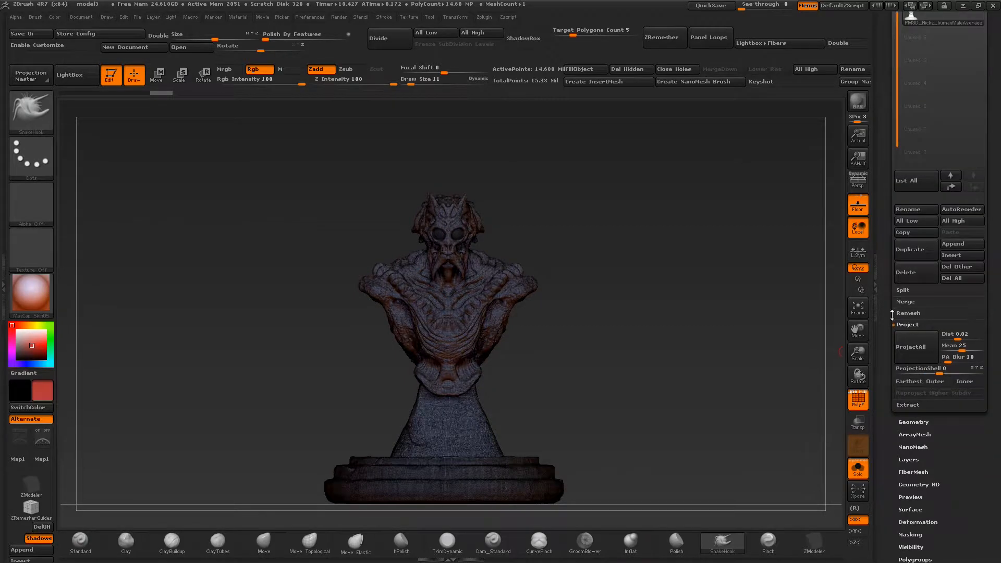
pyautogui.click(916, 422)
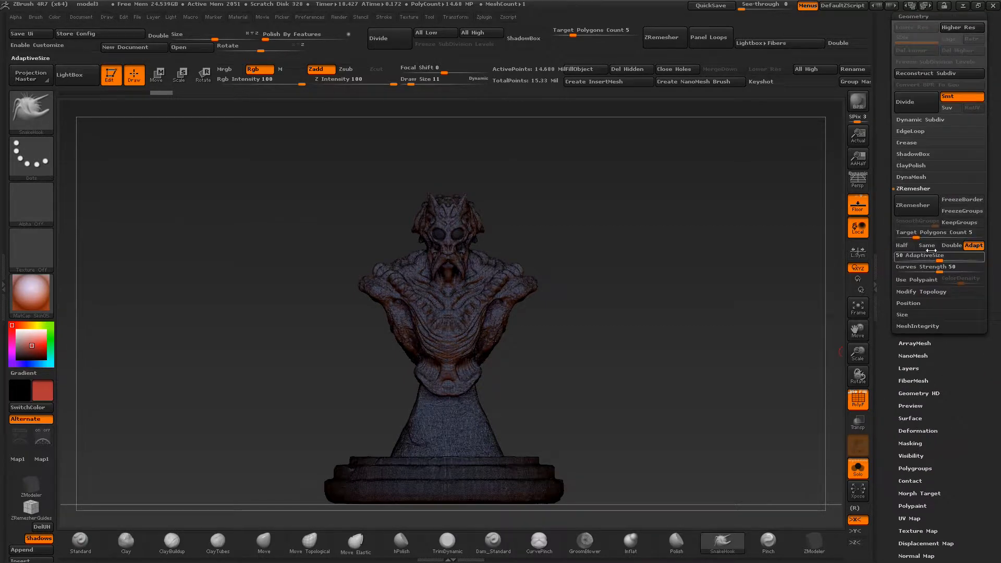
pyautogui.click(911, 177)
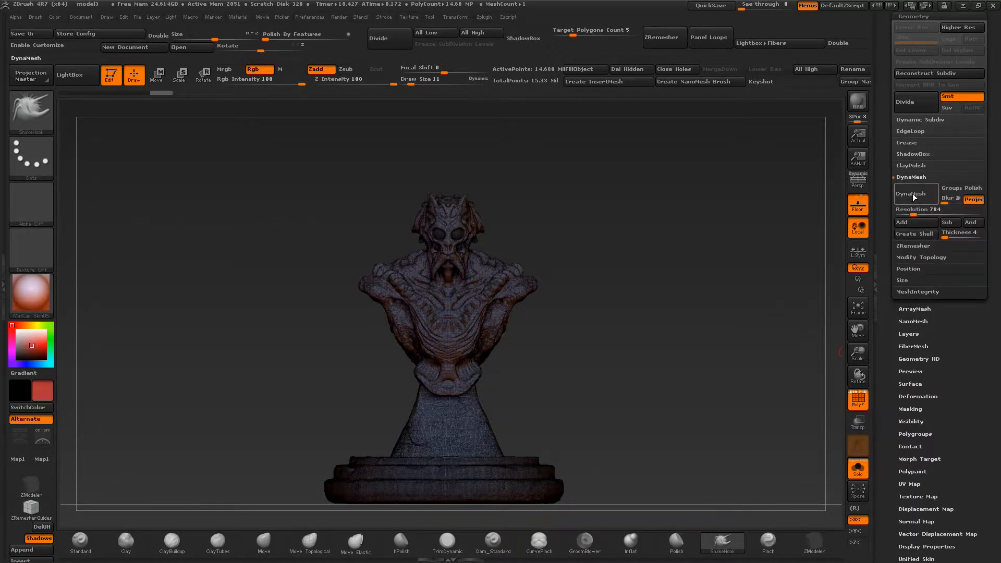
pyautogui.click(917, 195)
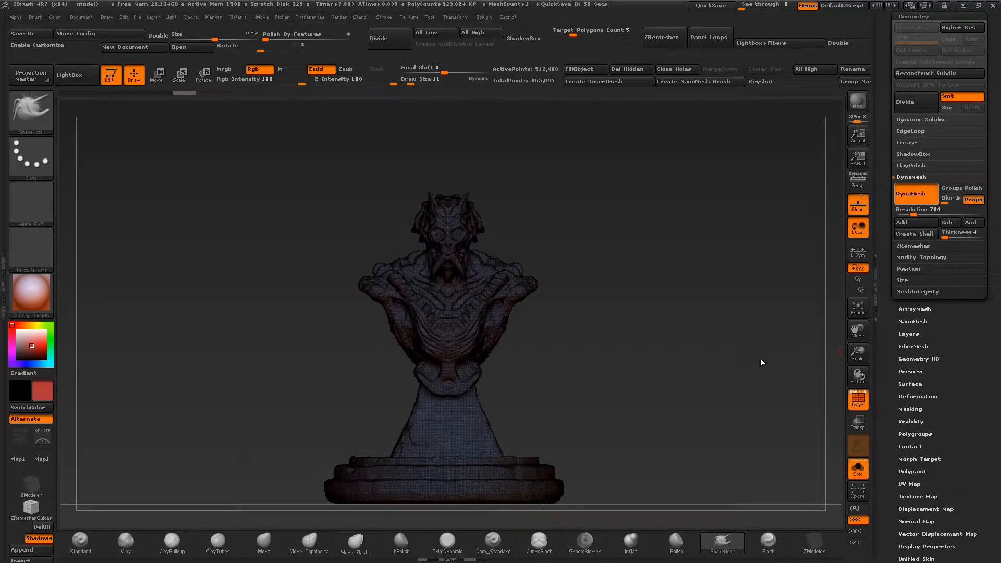
pyautogui.moveTo(865, 357); pyautogui.dragTo(873, 415)
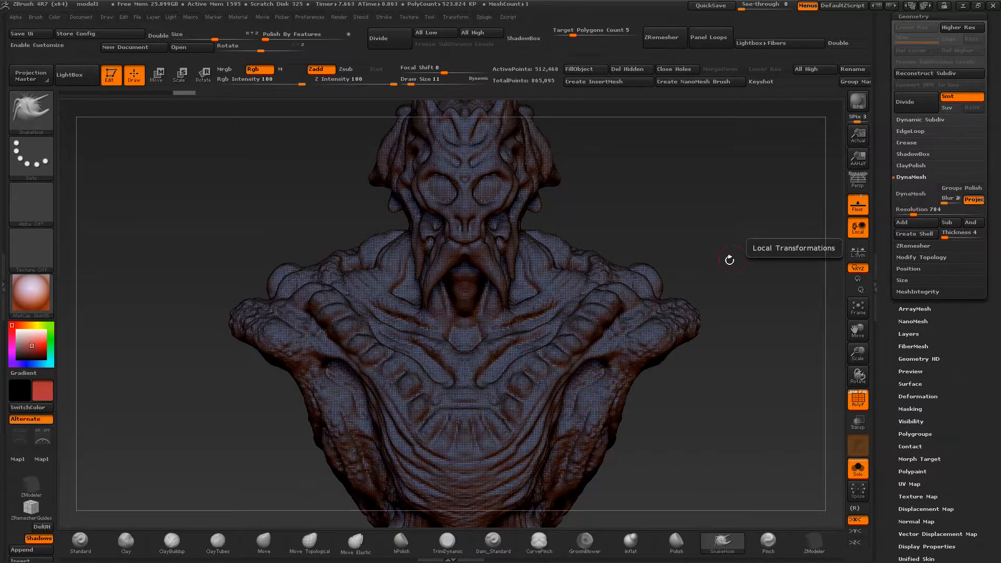
pyautogui.moveTo(774, 280)
pyautogui.mouseDown()
pyautogui.moveTo(757, 290)
pyautogui.moveTo(782, 292)
pyautogui.mouseUp()
pyautogui.moveTo(858, 354); pyautogui.dragTo(853, 281)
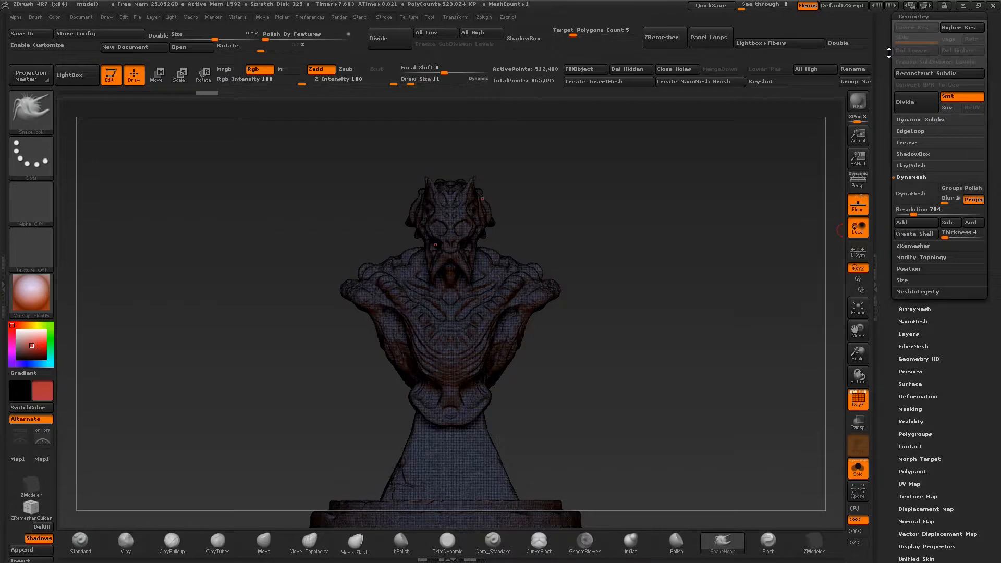
# - Make the upper, remeshed subtool active and turn off the wireframe display
pyautogui.moveTo(881, 23); pyautogui.dragTo(881, 96)
pyautogui.click(910, 76)
pyautogui.click(916, 92)
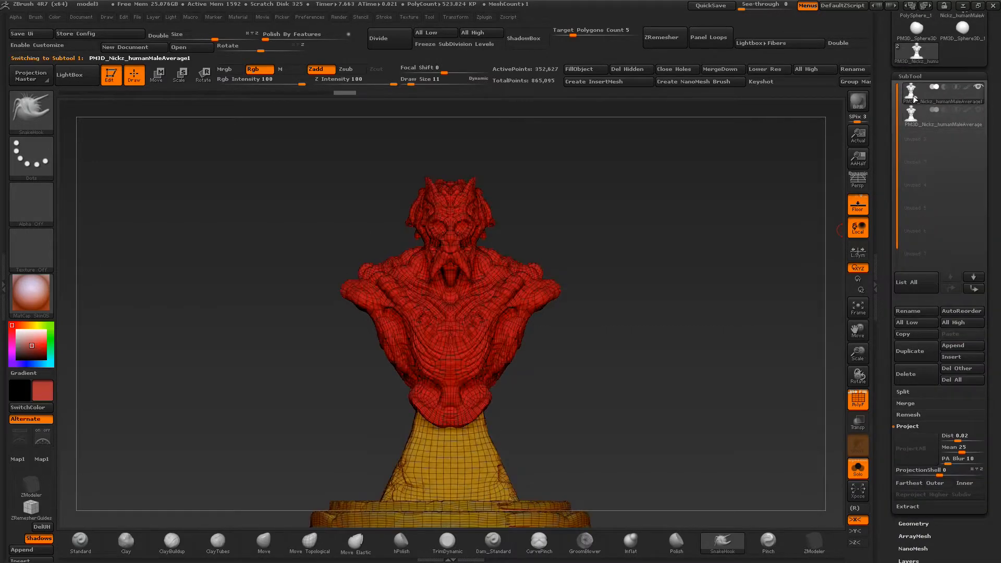
pyautogui.click(861, 402)
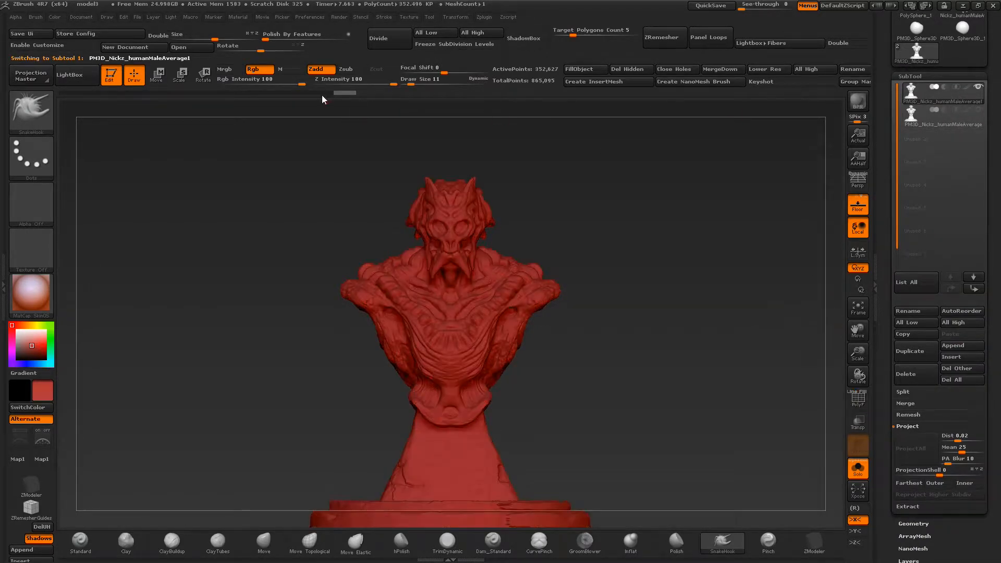
# - Roll the upper subtool's undo history back past the subdivisions and ZRemesher result to its full-resolution sculpt
pyautogui.moveTo(298, 95); pyautogui.dragTo(282, 92)
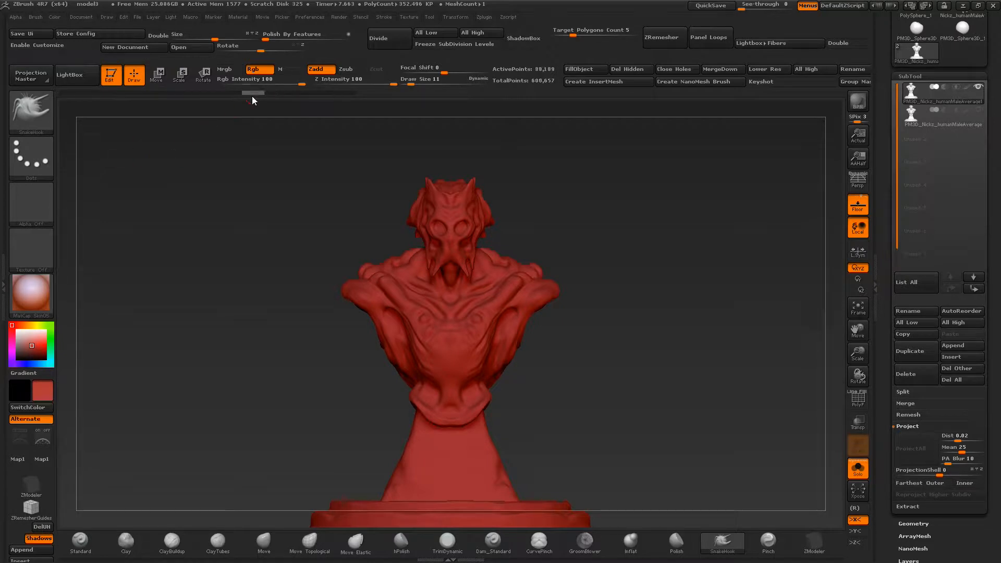
pyautogui.click(233, 95)
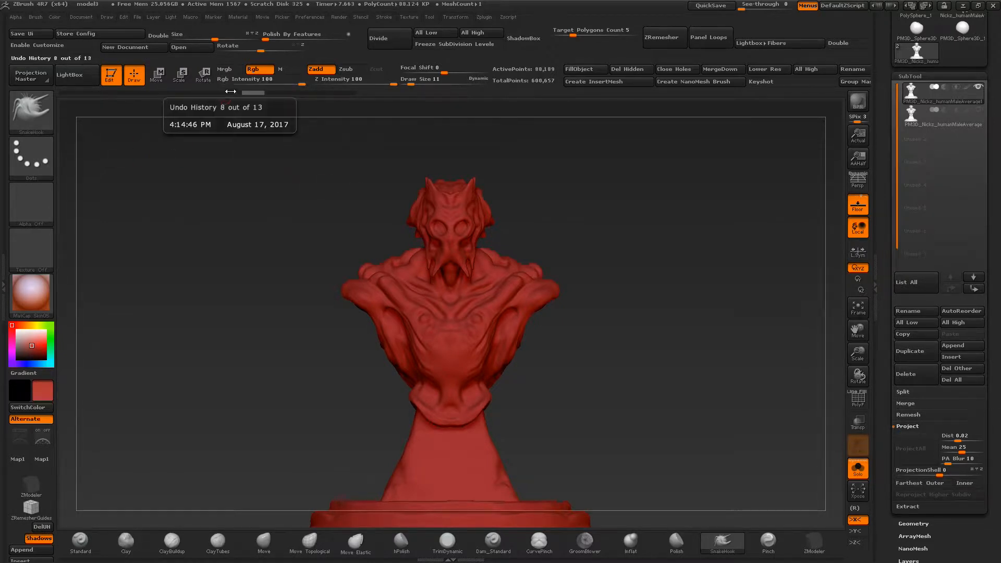
pyautogui.click(230, 92)
pyautogui.moveTo(199, 92); pyautogui.dragTo(150, 95)
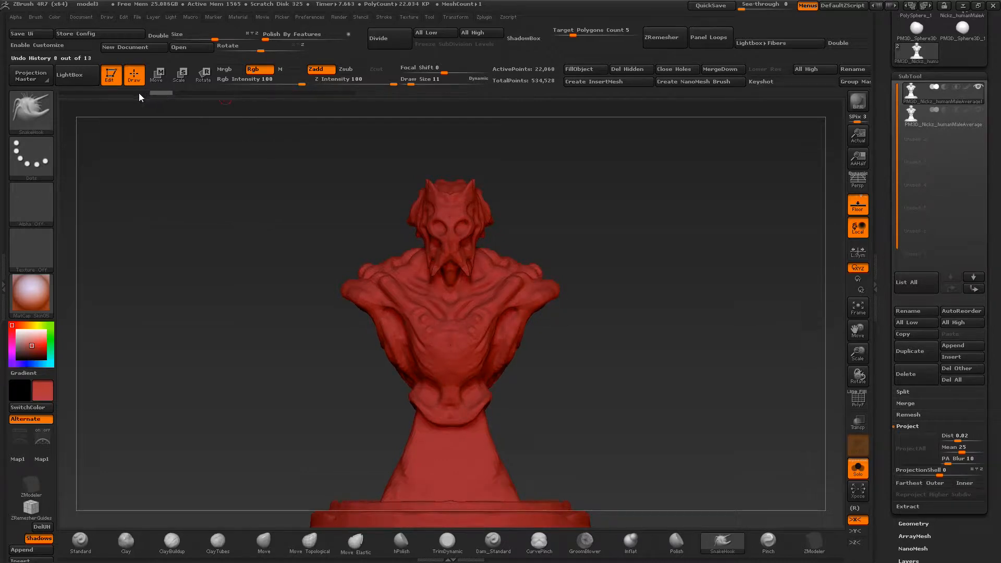
pyautogui.moveTo(139, 100)
pyautogui.mouseDown()
pyautogui.moveTo(117, 102)
pyautogui.moveTo(127, 103)
pyautogui.mouseUp()
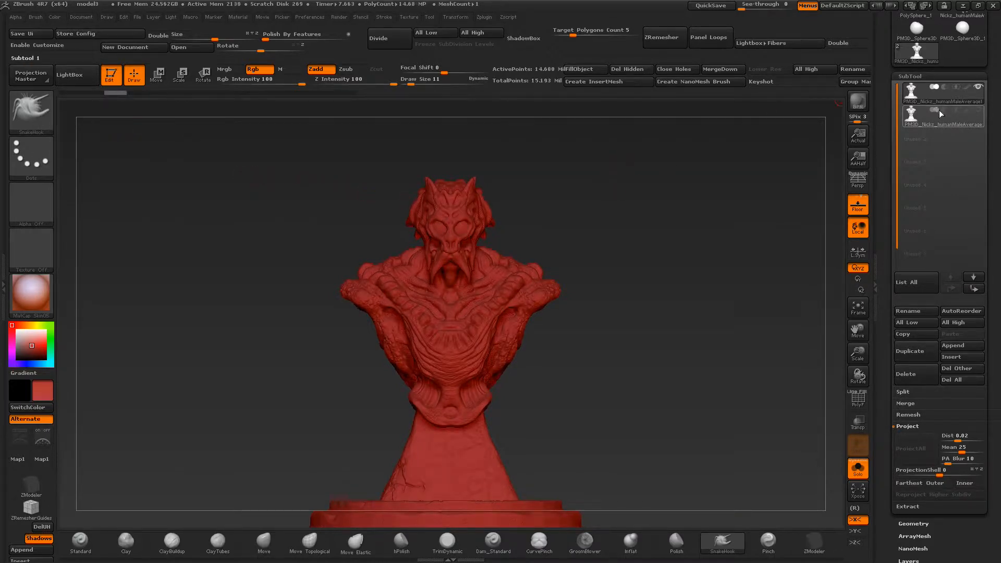
# - Compare the restored bust with the DynaMeshed subtool, and check entry 2 of its undo history before returning to the following entry
pyautogui.click(914, 120)
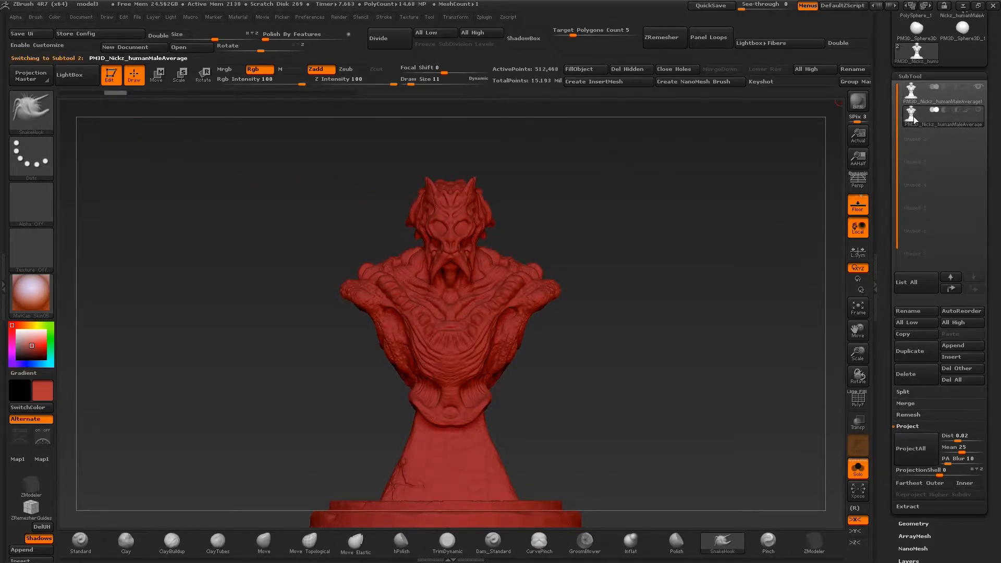
pyautogui.click(910, 89)
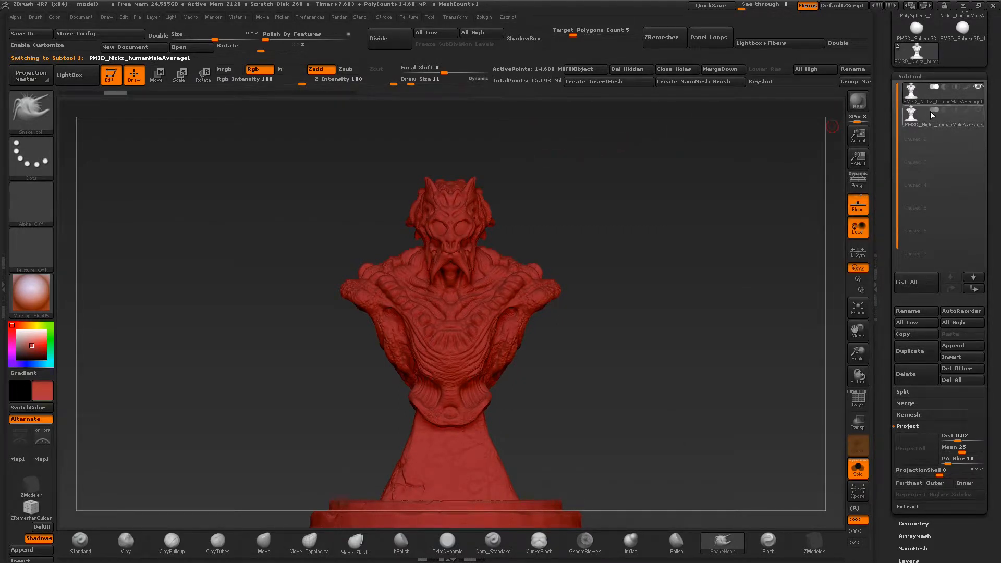
pyautogui.moveTo(90, 96)
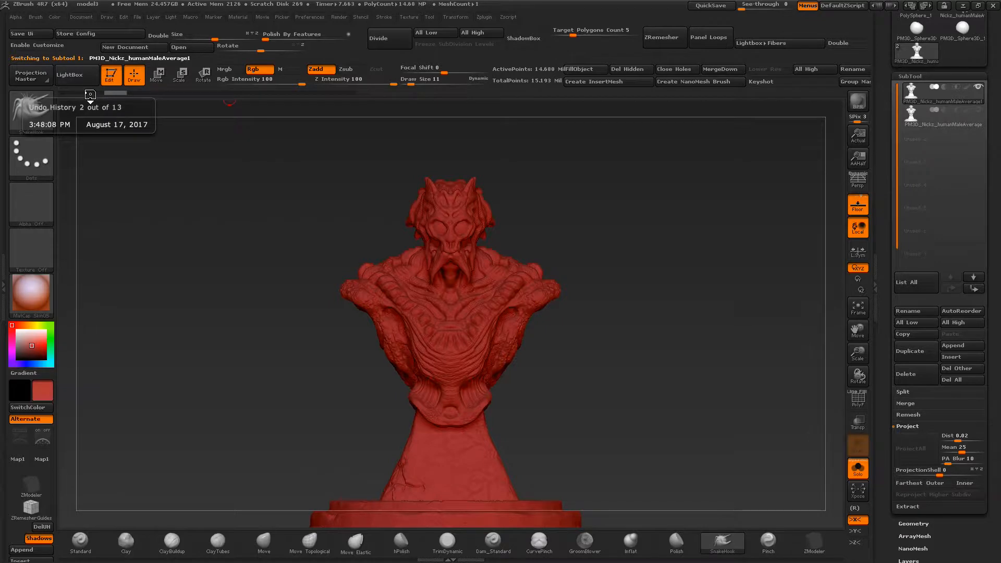
pyautogui.click(91, 94)
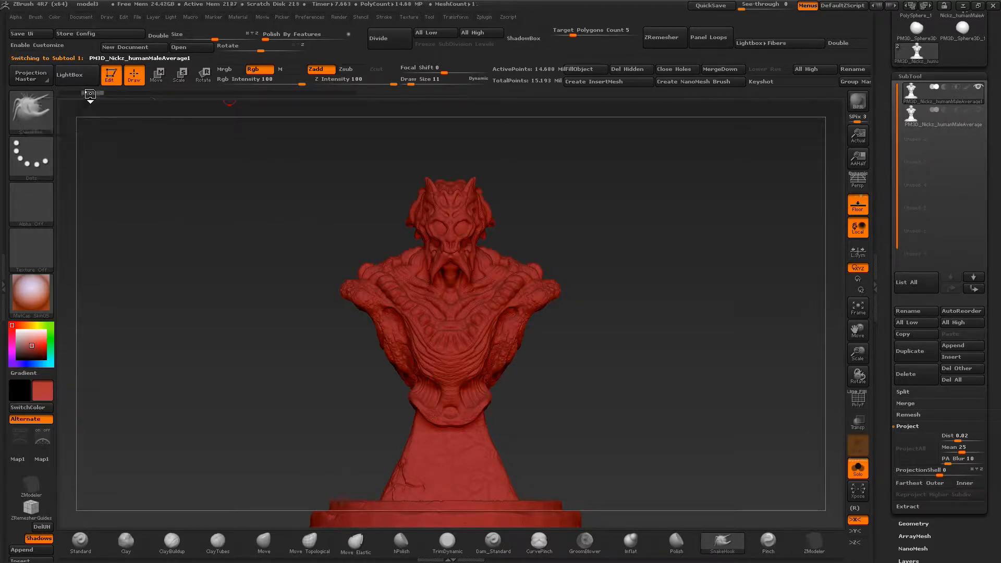
pyautogui.click(118, 94)
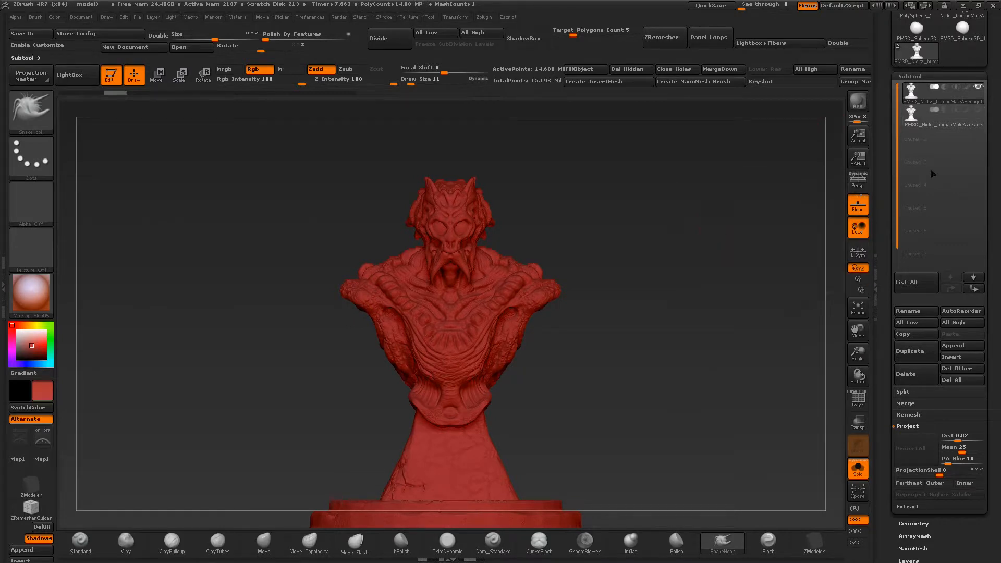
# - Switch between the DynaMeshed bust and the high-resolution bust to compare their surface detail, ending on the high-resolution one
pyautogui.click(912, 113)
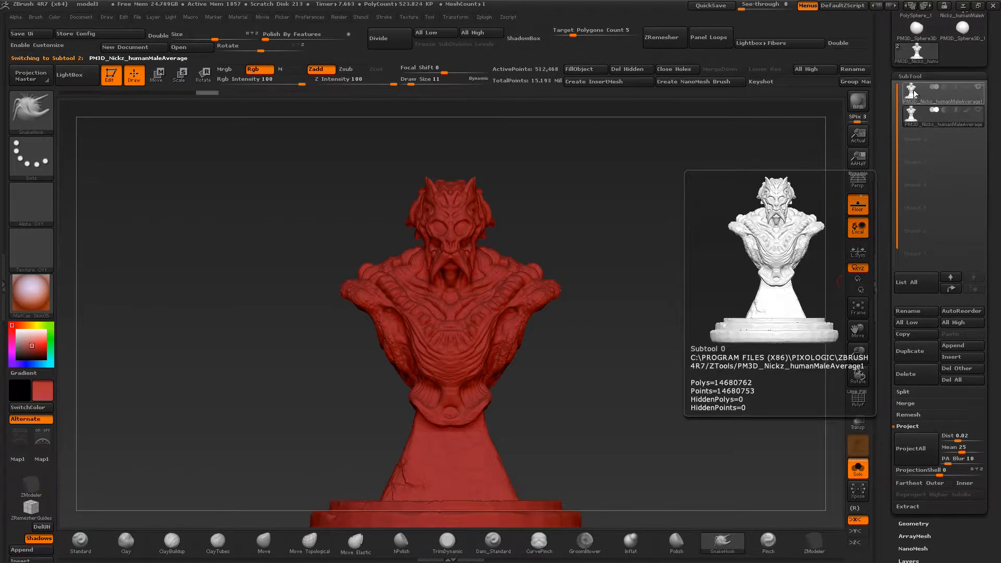
pyautogui.click(914, 93)
pyautogui.click(914, 114)
pyautogui.moveTo(668, 319)
pyautogui.keyDown('alt'); pyautogui.mouseDown()
pyautogui.moveTo(655, 252)
pyautogui.moveTo(675, 308)
pyautogui.mouseUp(); pyautogui.keyUp('alt')
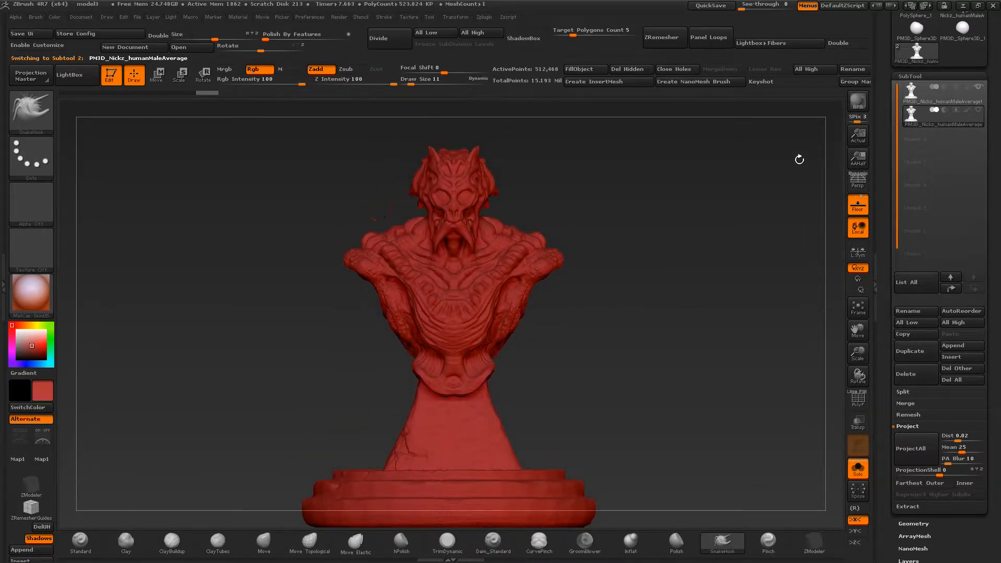
pyautogui.click(910, 97)
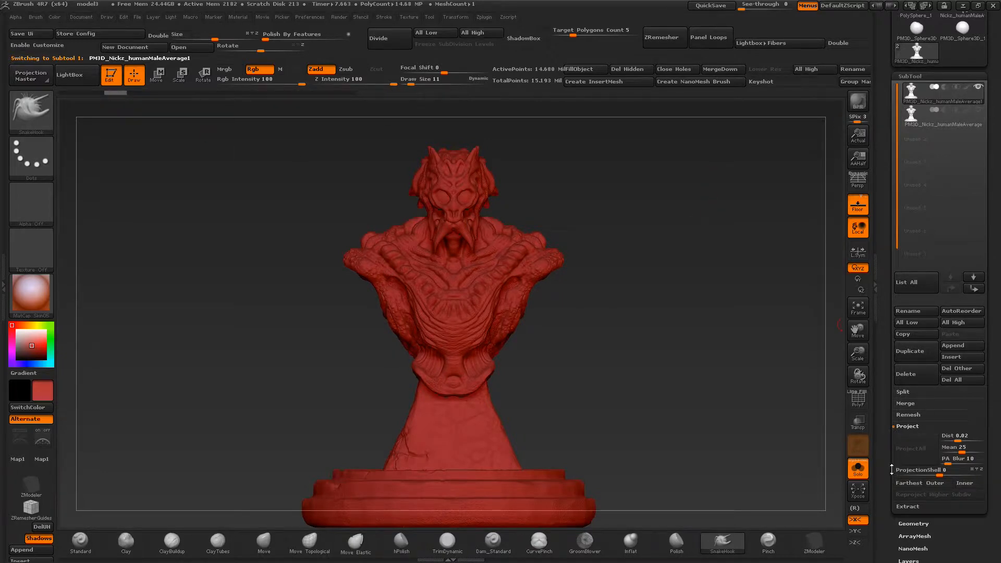
# - Retopologize the high-resolution bust in the upper subtool using ZRemesher with a target polygon count of 5 and Adapt on
pyautogui.scroll(-3, 893, 469)
pyautogui.click(907, 472)
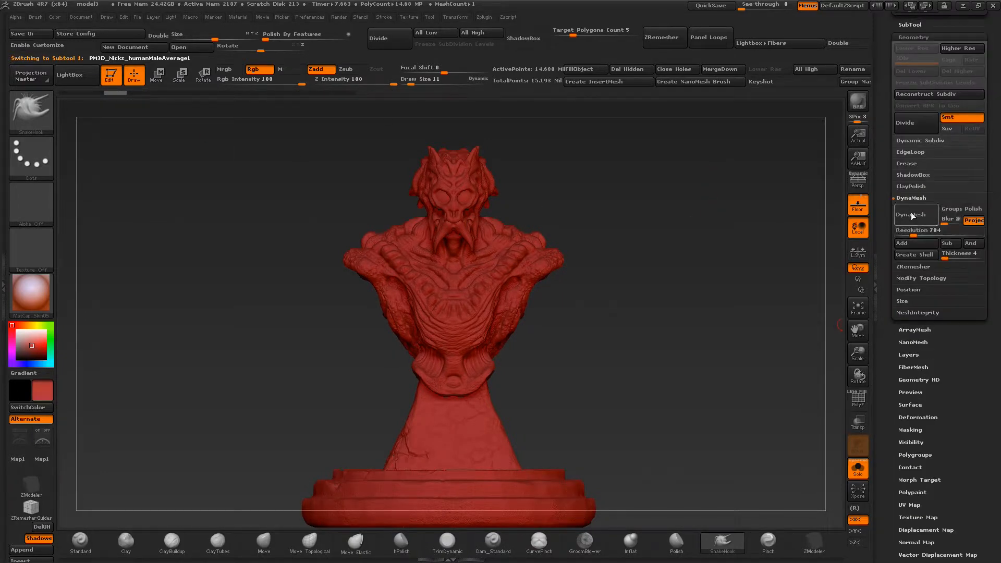
pyautogui.click(908, 267)
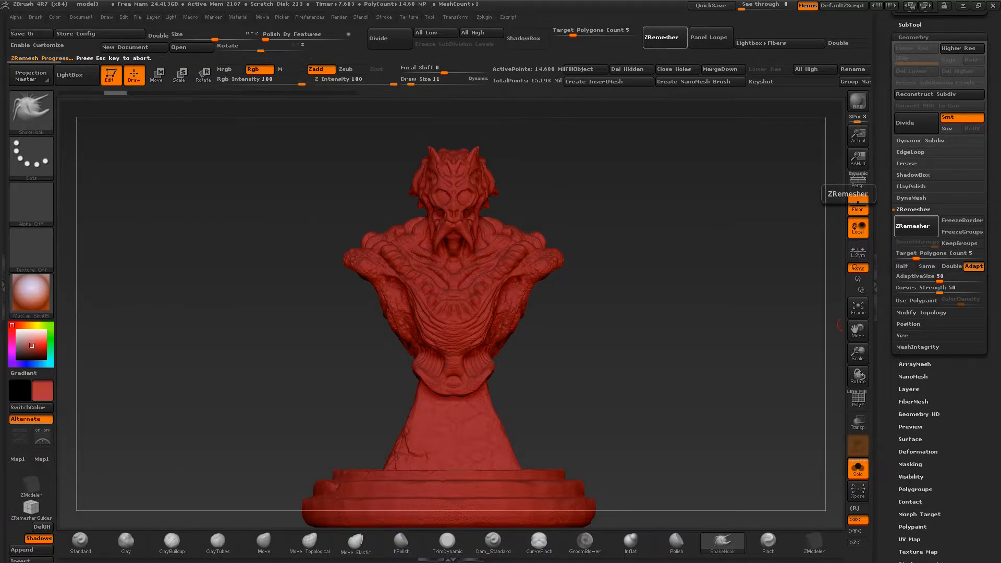
pyautogui.moveTo(658, 233); pyautogui.dragTo(677, 204)
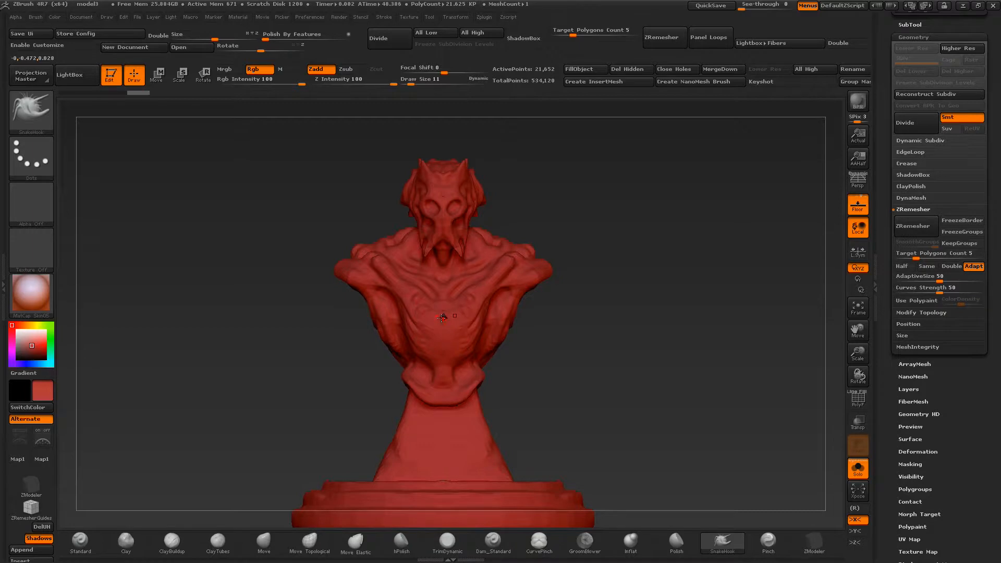
# - Show the lower high-resolution subtool and project its detail onto the retopologized bust with ProjectAll at a distance of 0.02
pyautogui.click(918, 24)
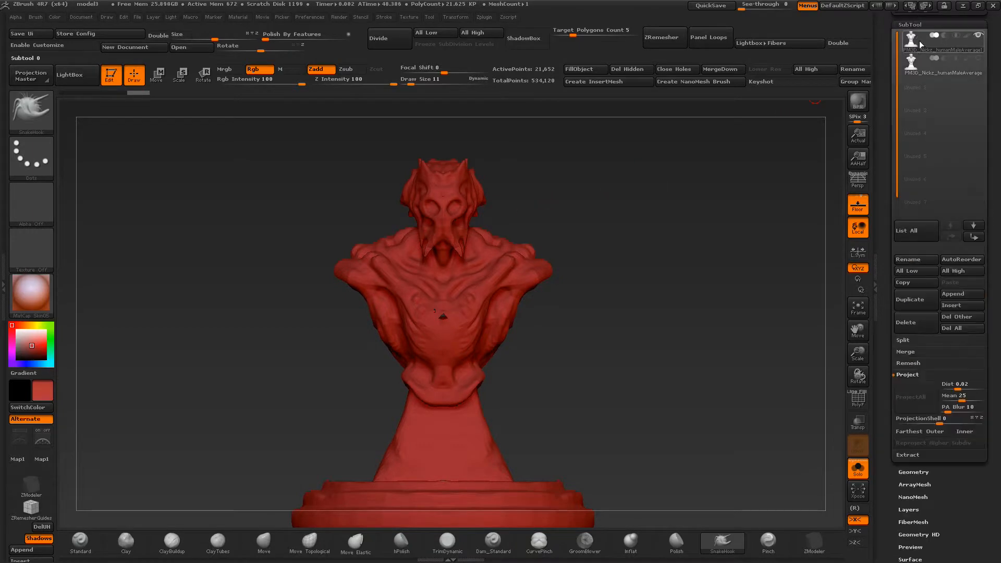
pyautogui.click(978, 59)
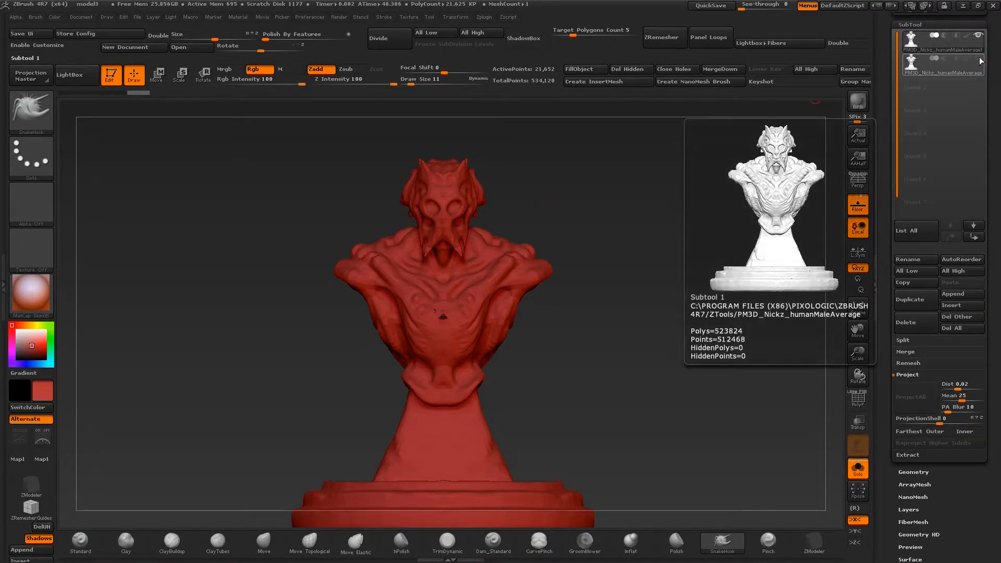
pyautogui.moveTo(886, 318); pyautogui.dragTo(886, 192)
pyautogui.hotkey('ctrl', 'shift', 'z')
pyautogui.moveTo(628, 232)
pyautogui.mouseDown()
pyautogui.moveTo(603, 208)
pyautogui.moveTo(589, 212)
pyautogui.moveTo(730, 208)
pyautogui.mouseUp()
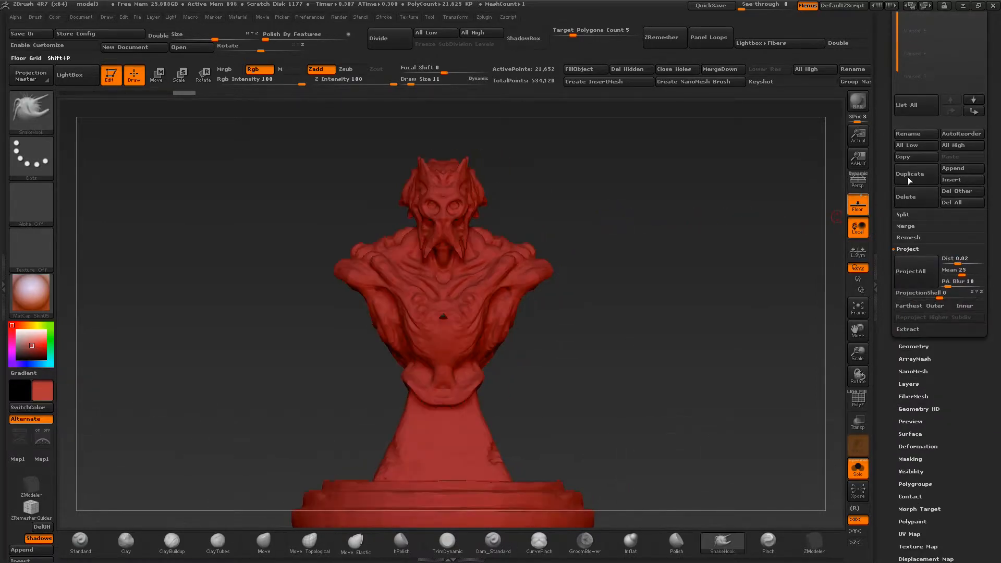
# - Examine the projected bust in the upper subtool together with the projection distance and Mean settings, including the Mean help description
pyautogui.moveTo(883, 113); pyautogui.dragTo(889, 187)
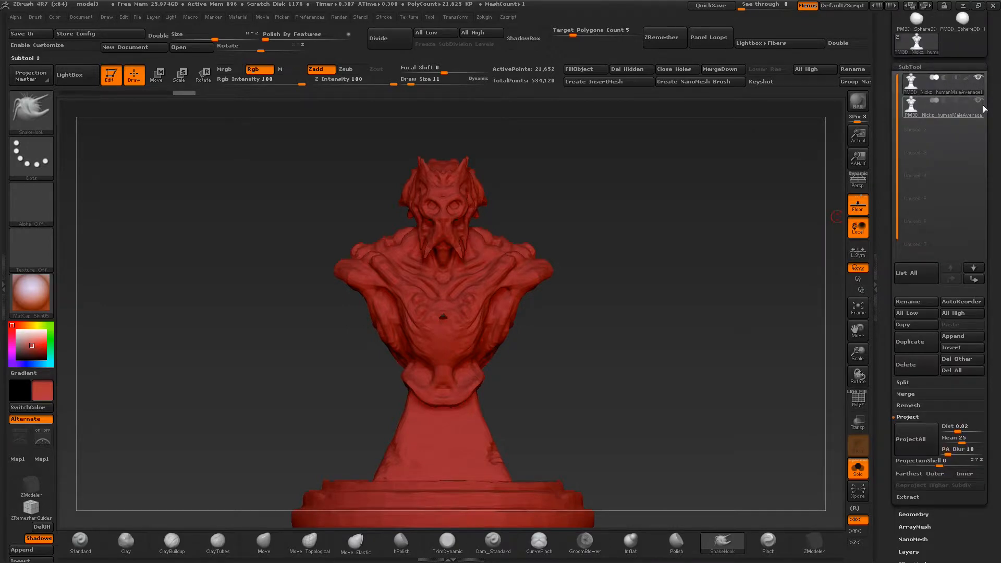
pyautogui.click(914, 88)
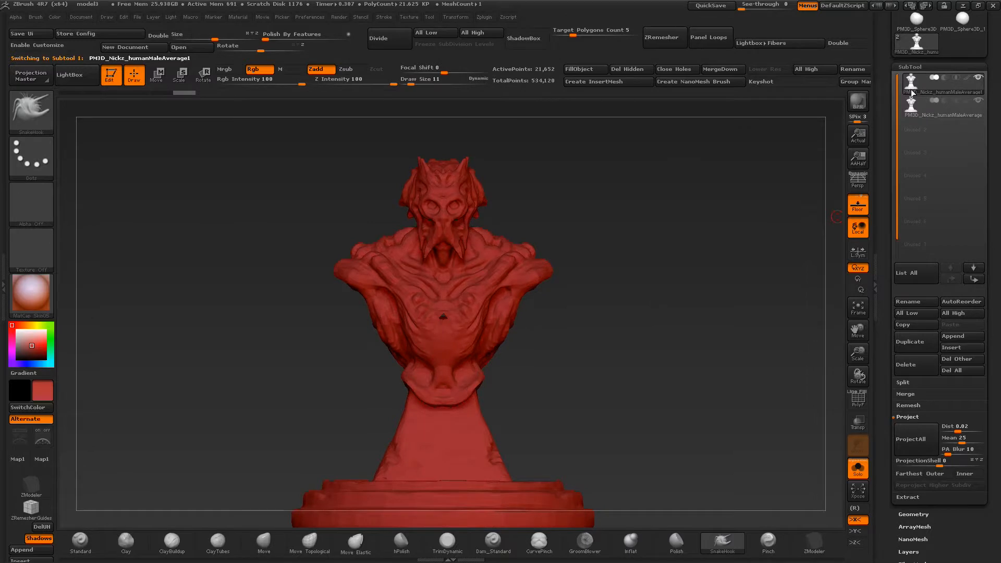
pyautogui.moveTo(881, 359); pyautogui.dragTo(871, 297)
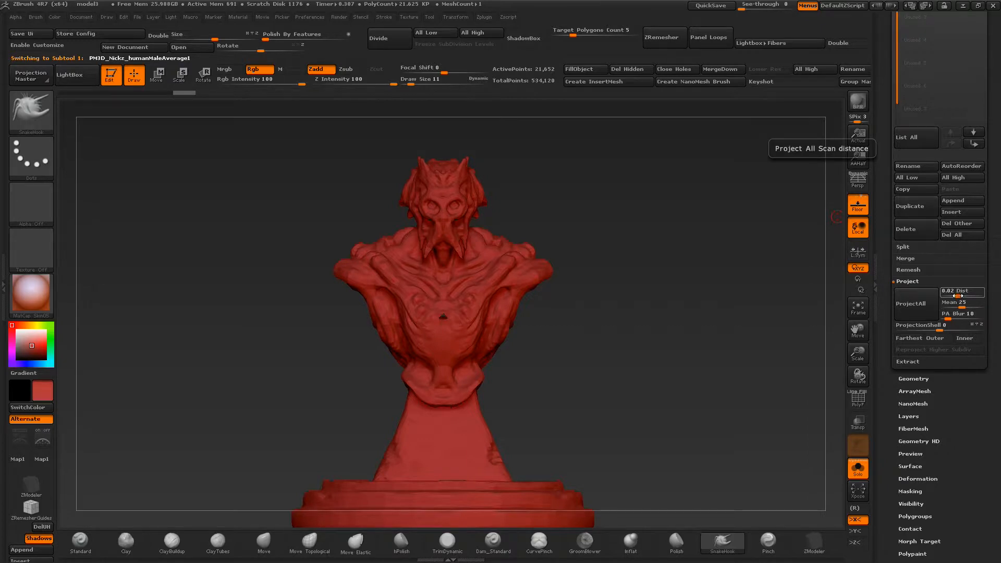
pyautogui.moveTo(635, 247); pyautogui.dragTo(715, 273)
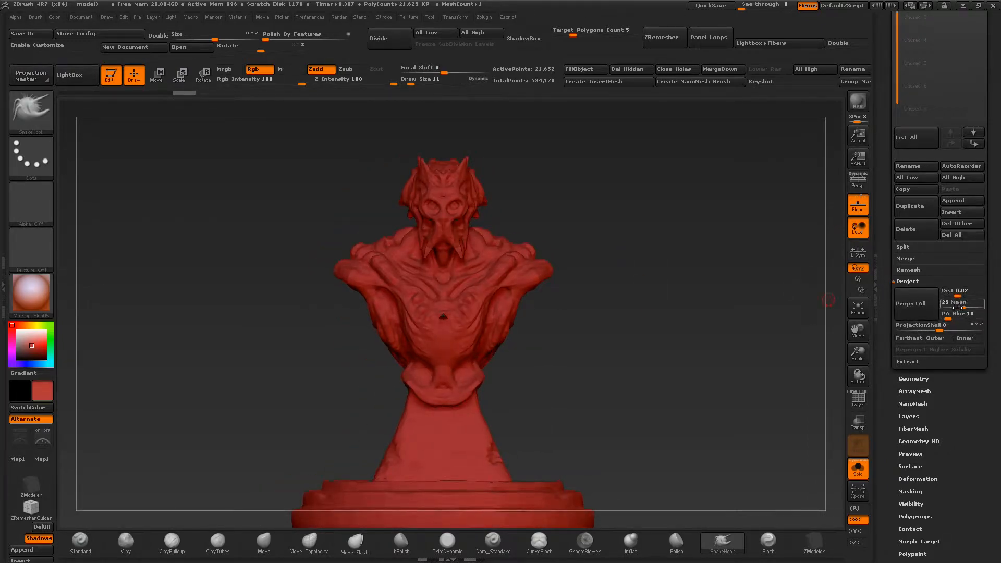
pyautogui.press('ctrl')
pyautogui.press('ctrl')
pyautogui.press('ctrl')
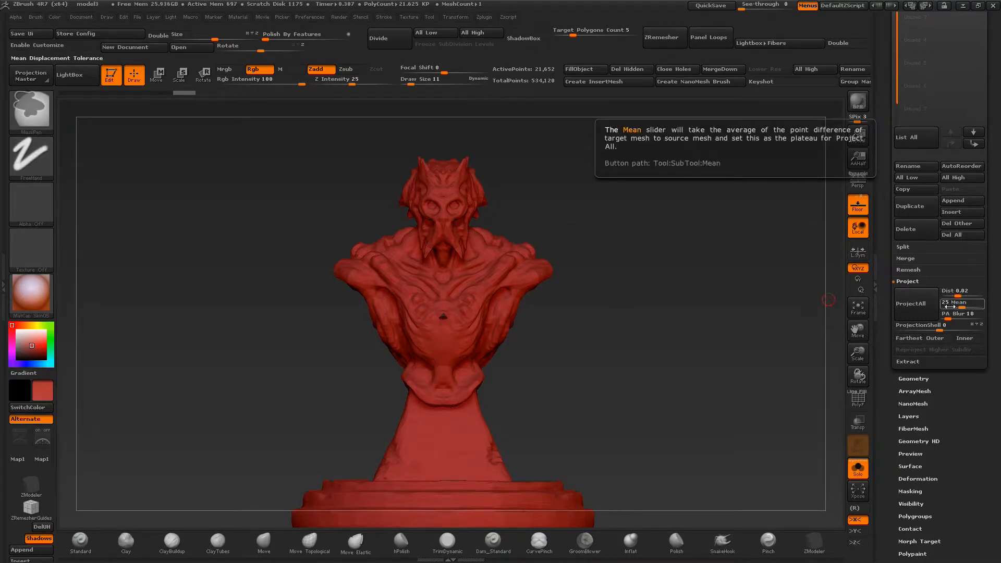
pyautogui.press('ctrl')
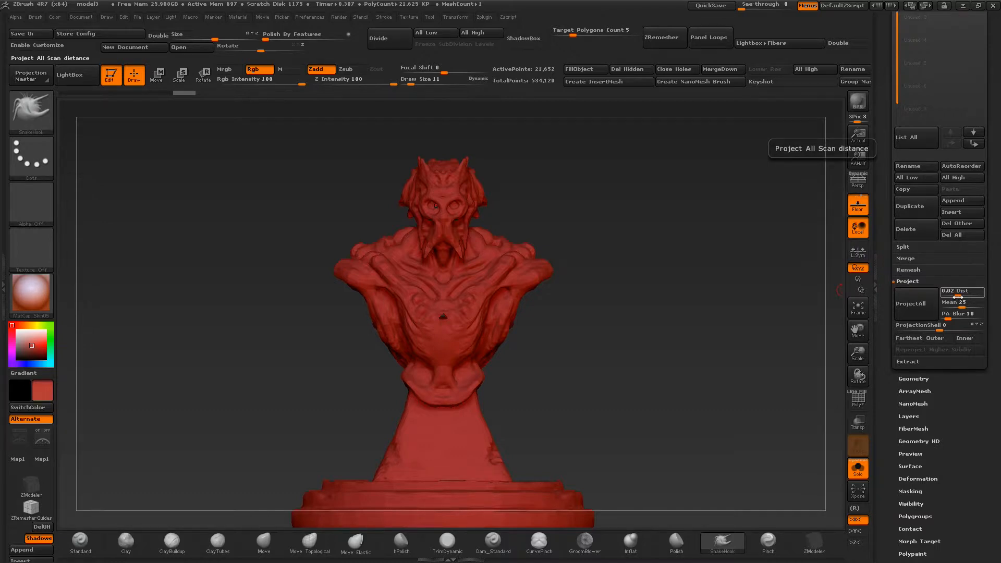
pyautogui.moveTo(644, 317); pyautogui.dragTo(635, 328)
pyautogui.keyDown('alt'); pyautogui.moveTo(646, 286); pyautogui.dragTo(670, 297); pyautogui.keyUp('alt')
pyautogui.keyDown('alt'); pyautogui.moveTo(598, 309); pyautogui.dragTo(617, 334); pyautogui.keyUp('alt')
pyautogui.keyDown('shift'); pyautogui.moveTo(677, 311); pyautogui.dragTo(795, 344); pyautogui.keyUp('shift')
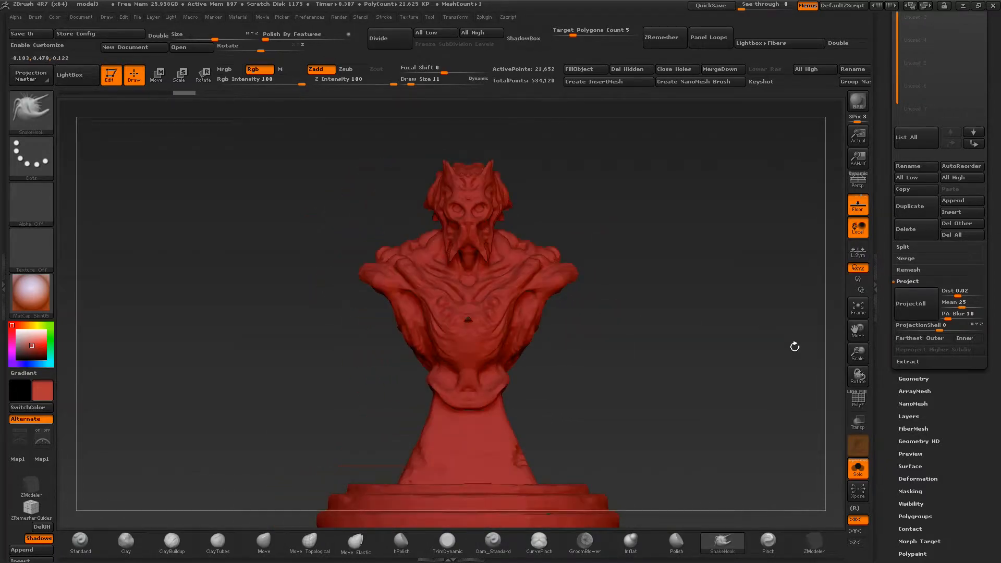
# - Subdivide the retopologized bust to level 2 and project the high-resolution detail onto it with ProjectAll
pyautogui.click(907, 379)
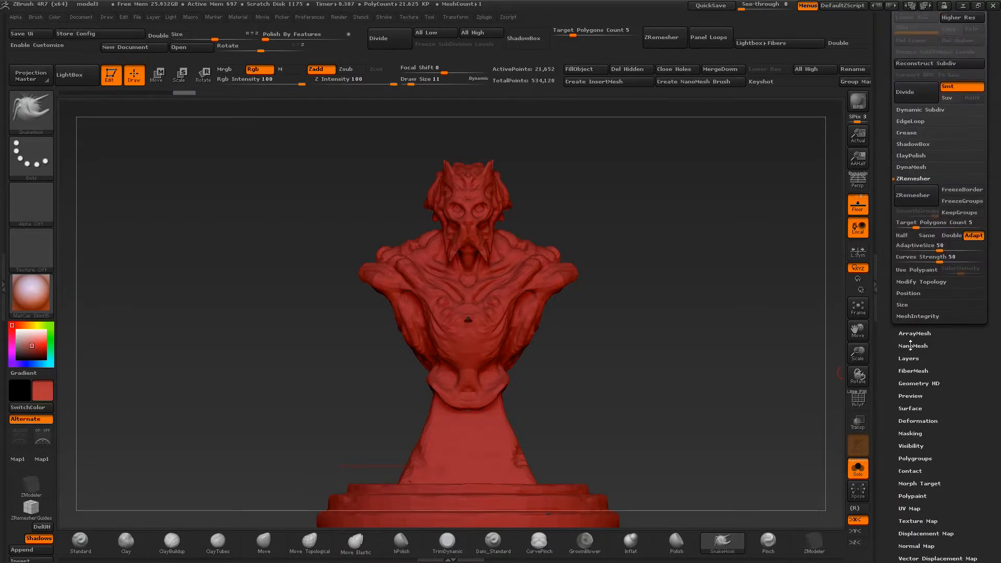
pyautogui.click(914, 95)
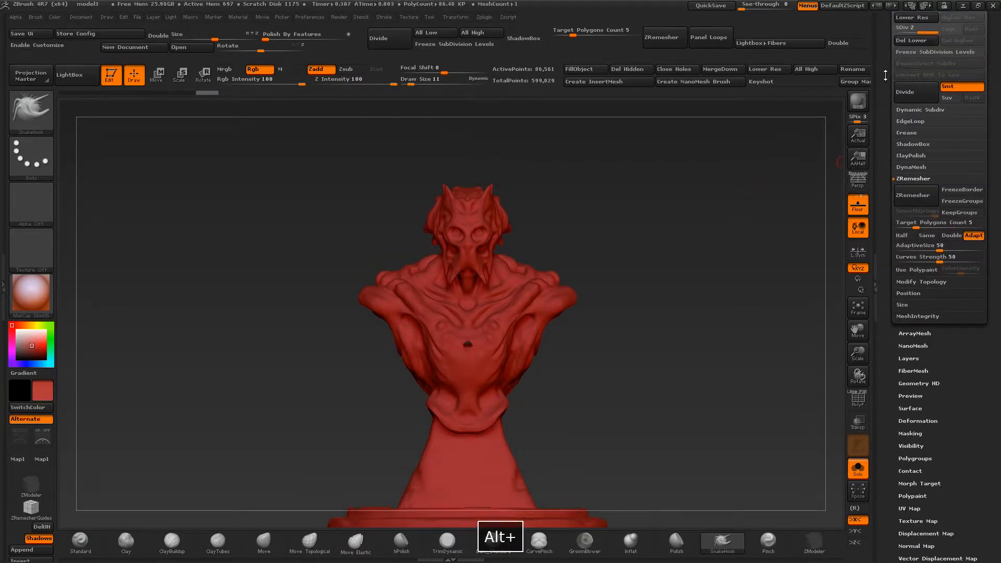
pyautogui.moveTo(885, 58); pyautogui.dragTo(884, 61)
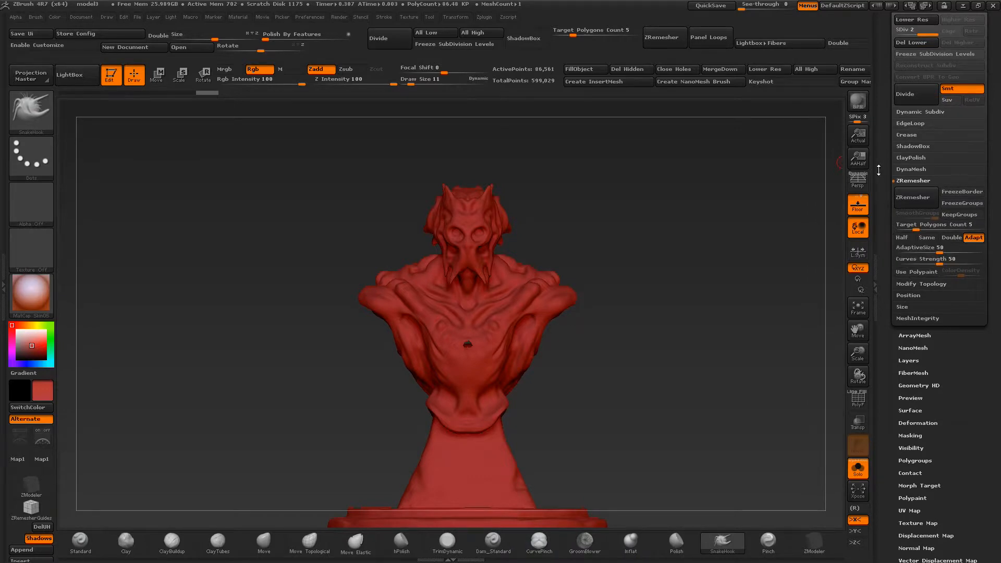
pyautogui.moveTo(884, 148); pyautogui.dragTo(883, 296)
pyautogui.click(912, 147)
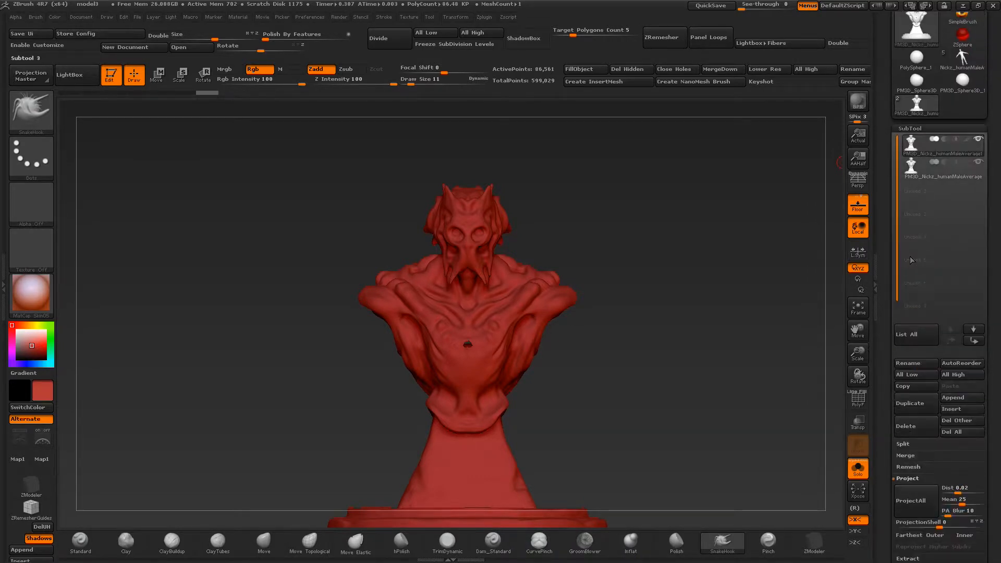
pyautogui.click(910, 483)
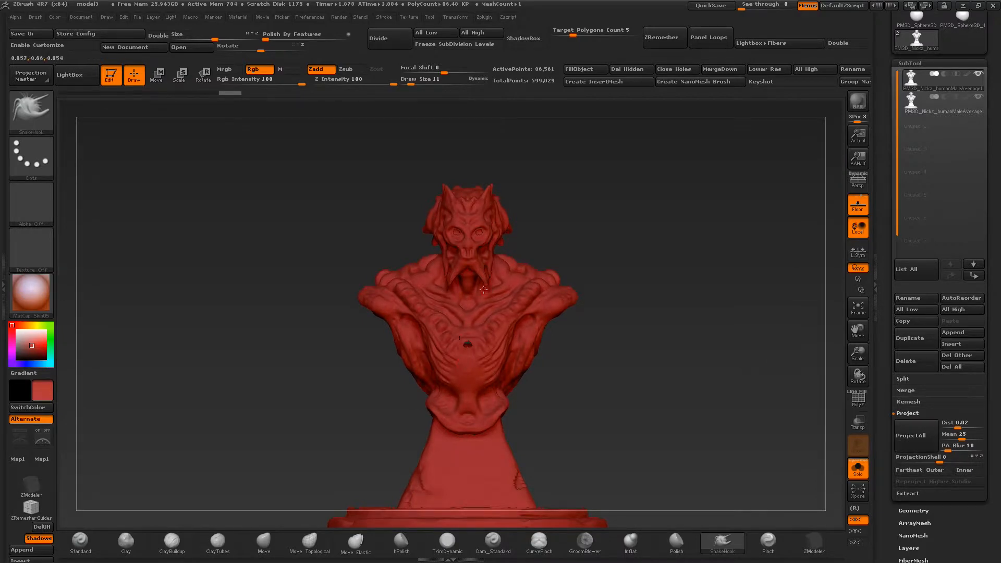
# - Divide the retopologized bust once more and run ProjectAll again to capture finer detail from the high-resolution subtool
pyautogui.moveTo(492, 235); pyautogui.dragTo(433, 332)
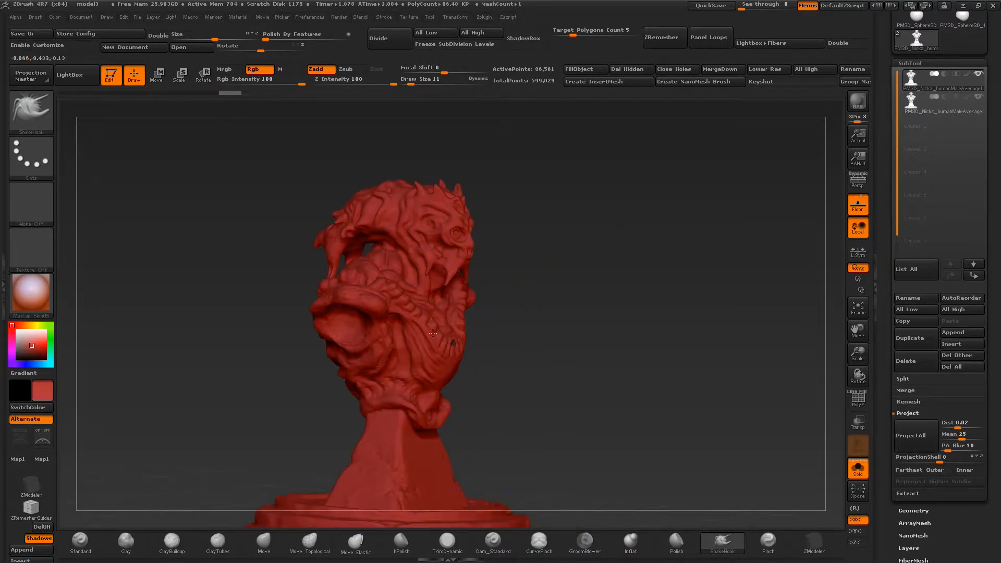
pyautogui.moveTo(552, 270); pyautogui.dragTo(584, 223)
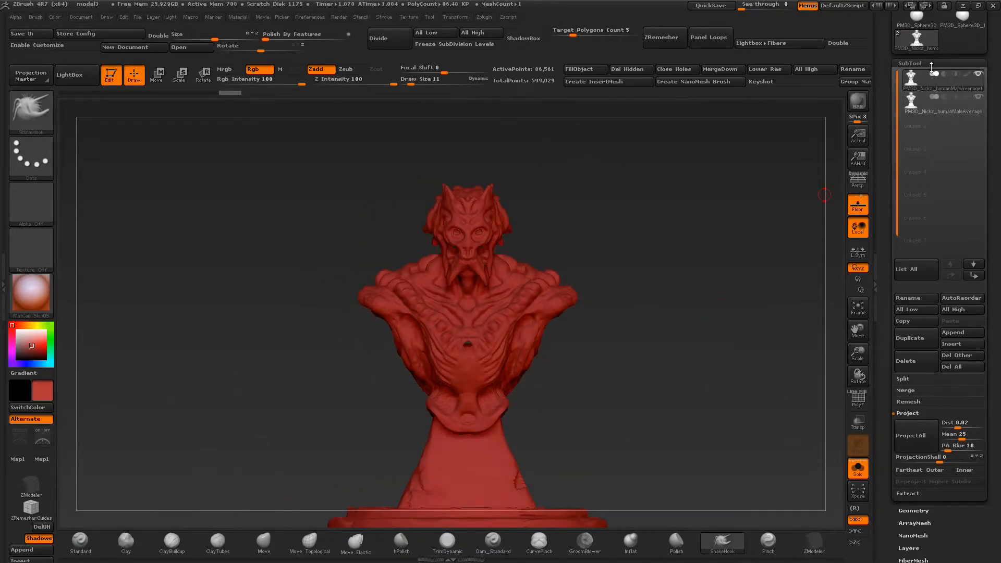
pyautogui.scroll(-2, 894, 328)
pyautogui.click(913, 469)
pyautogui.click(912, 122)
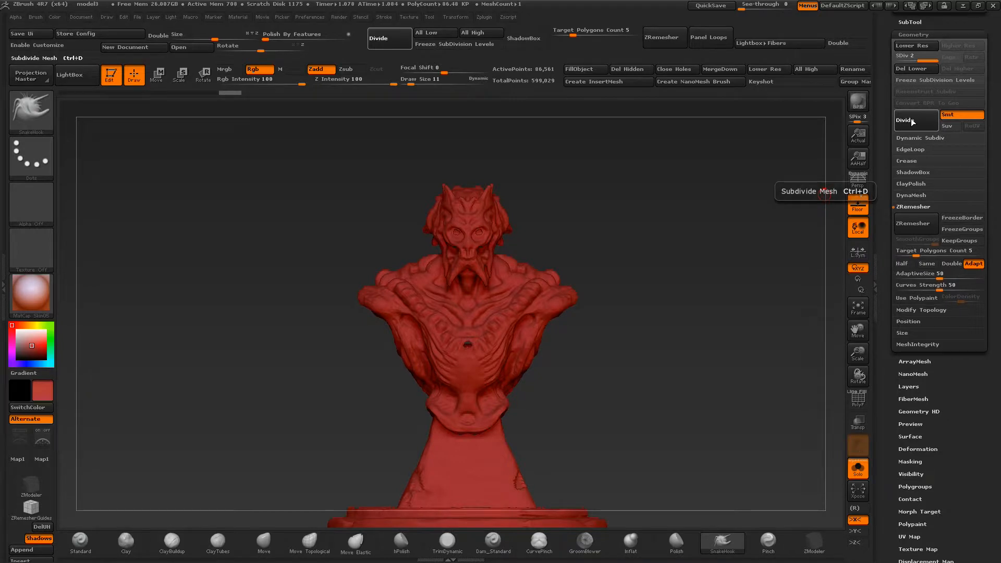
pyautogui.click(923, 23)
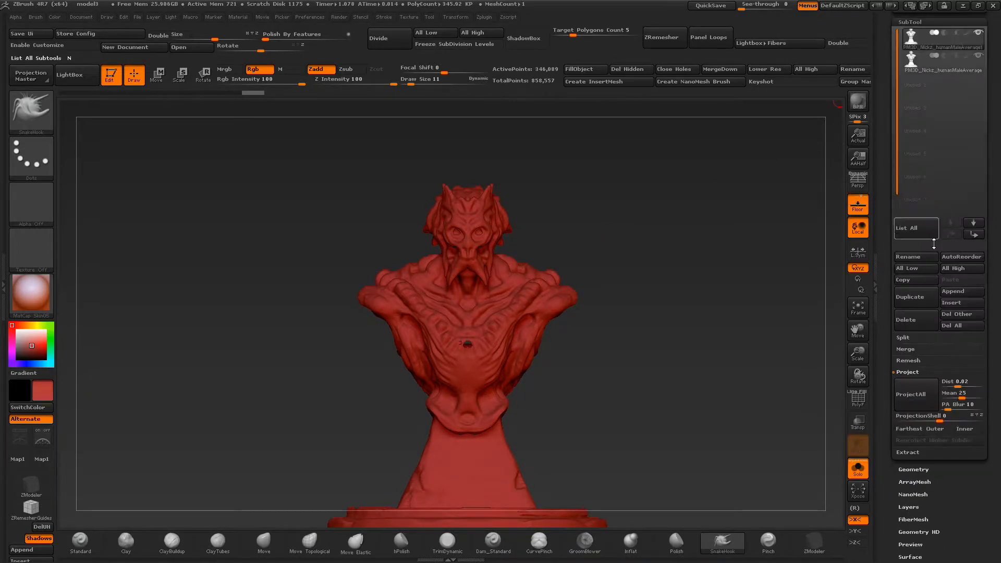
pyautogui.click(912, 396)
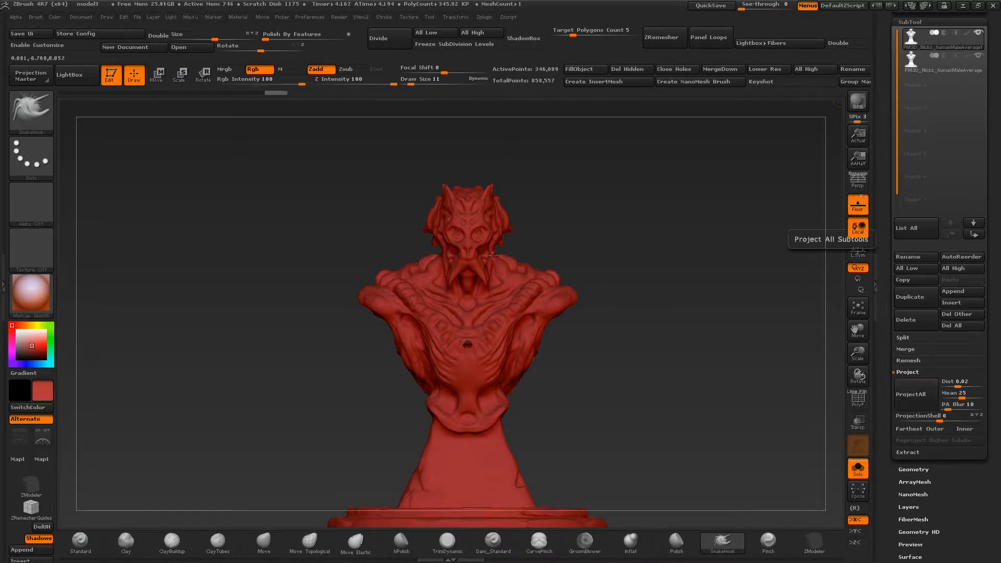
# - Clean up the projection errors in the eyes by smoothing and inflating the eyeballs with a draw size of 8
pyautogui.moveTo(585, 250)
pyautogui.mouseDown()
pyautogui.moveTo(678, 271)
pyautogui.moveTo(783, 313)
pyautogui.mouseUp()
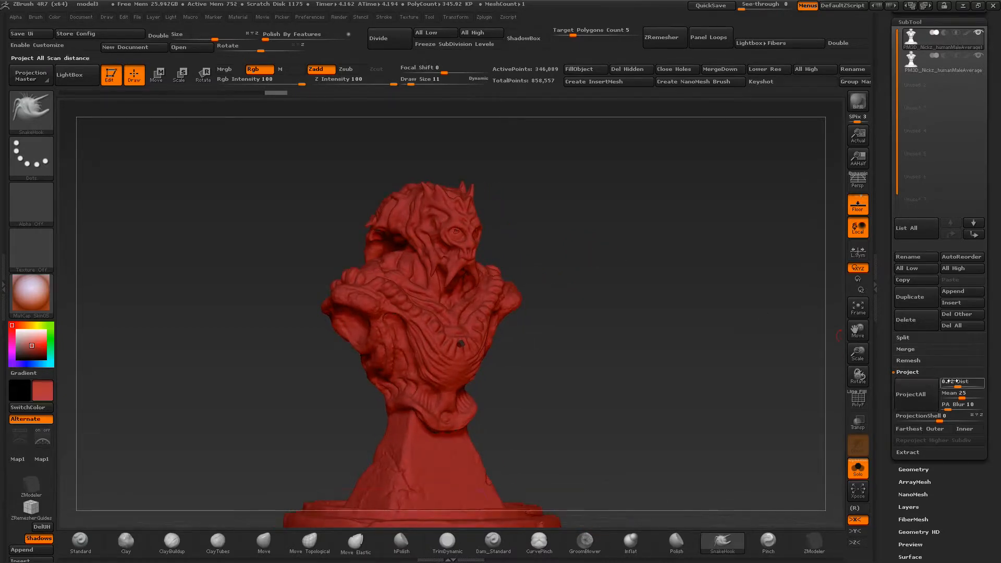
pyautogui.moveTo(710, 340); pyautogui.dragTo(544, 318)
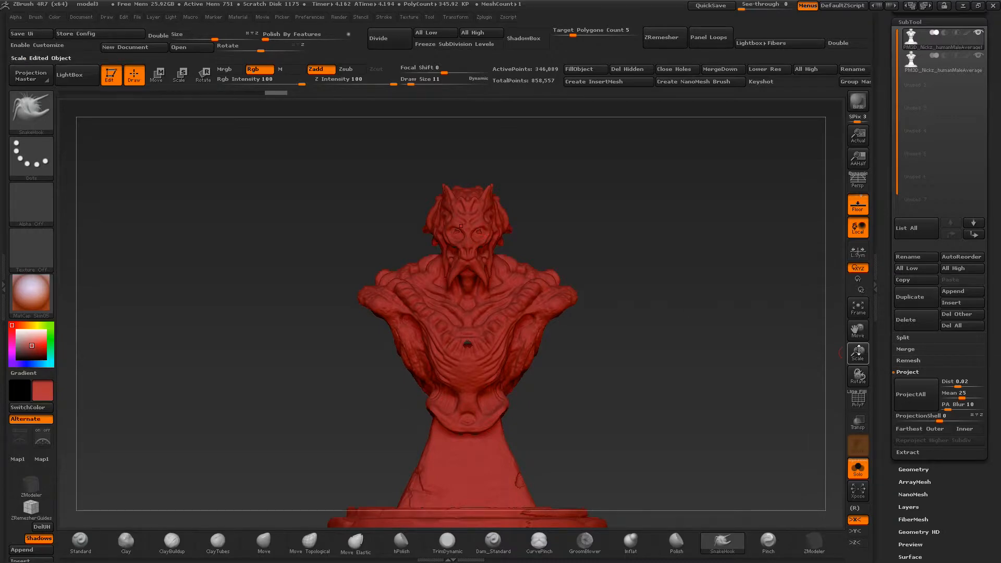
pyautogui.moveTo(858, 351); pyautogui.dragTo(833, 406)
pyautogui.press('space')
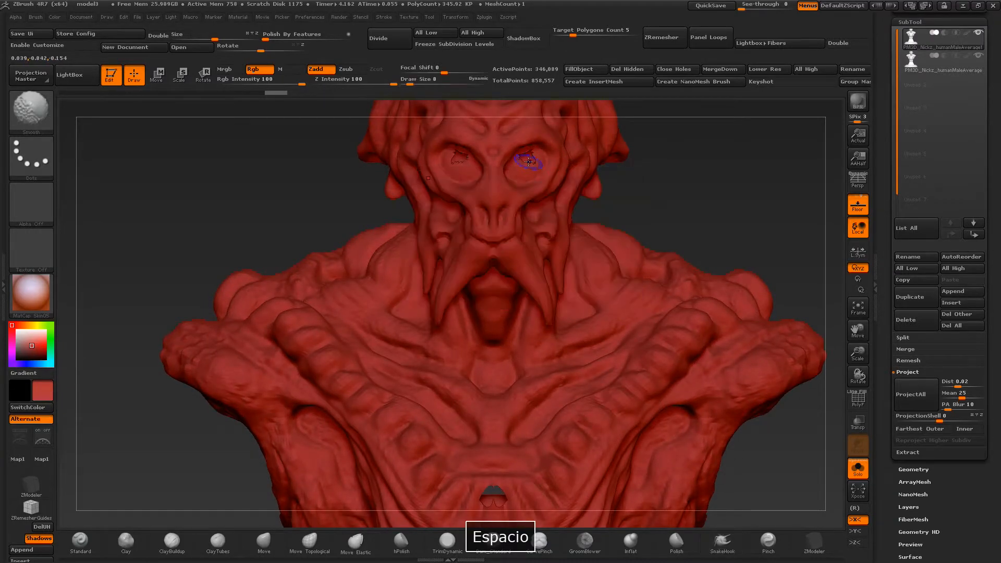
pyautogui.press('shift')
pyautogui.moveTo(667, 206); pyautogui.dragTo(515, 187)
pyautogui.click(628, 542)
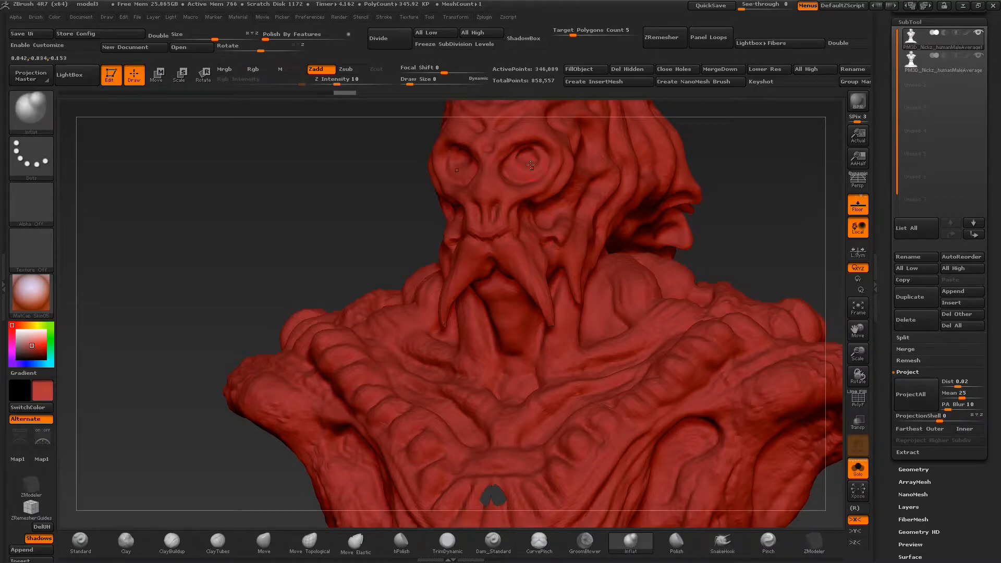
pyautogui.moveTo(531, 156); pyautogui.dragTo(528, 161)
pyautogui.press('shift')
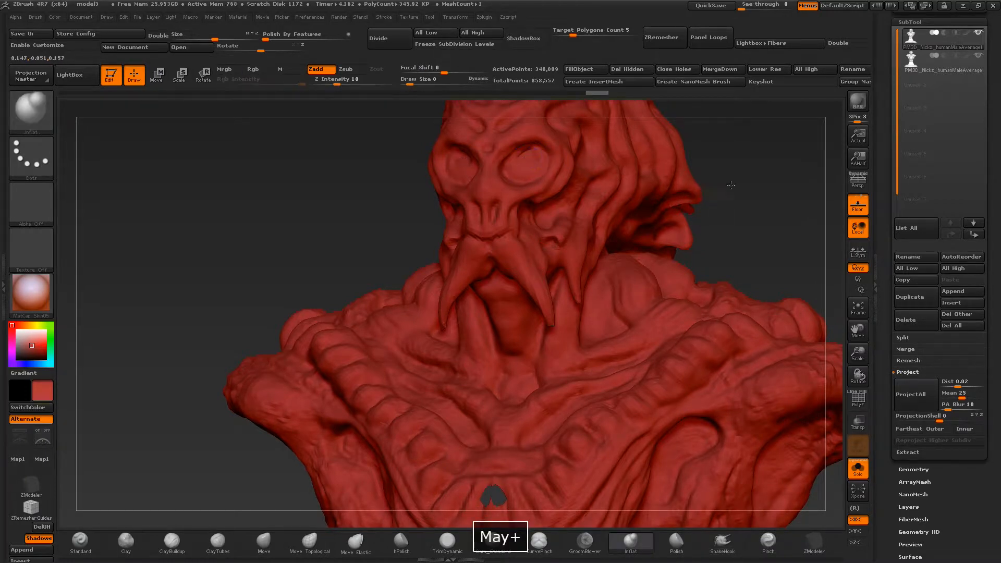
pyautogui.keyDown('shift'); pyautogui.moveTo(731, 186); pyautogui.dragTo(733, 195); pyautogui.keyUp('shift')
pyautogui.press('shift')
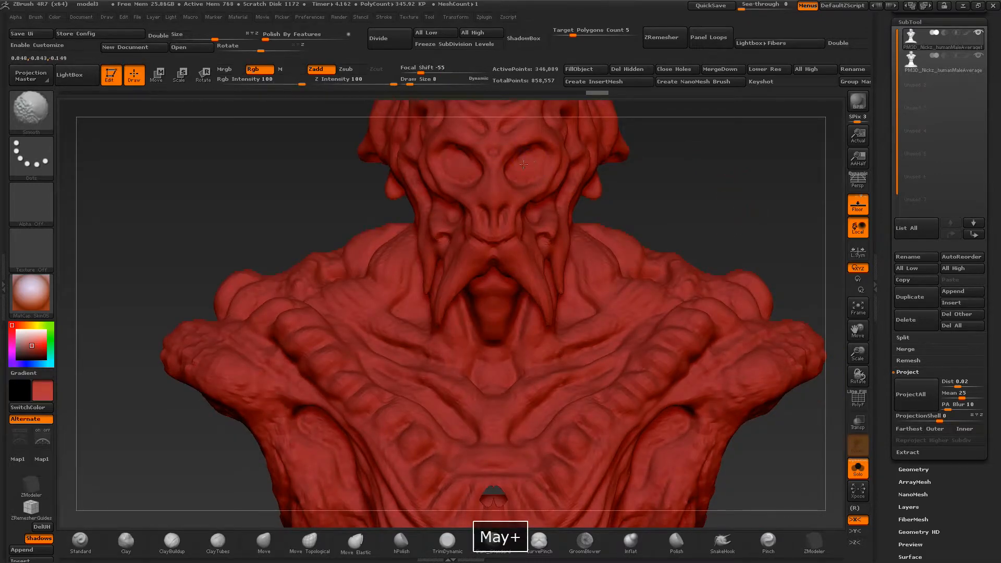
# - Inspect the hole in the middle of the chest from several angles, with the Inflat brush enlarged to a draw size of 22
pyautogui.keyDown('alt'); pyautogui.moveTo(706, 186); pyautogui.dragTo(691, 79); pyautogui.keyUp('alt')
pyautogui.moveTo(773, 379)
pyautogui.mouseDown()
pyautogui.moveTo(335, 251)
pyautogui.moveTo(480, 432)
pyautogui.mouseUp()
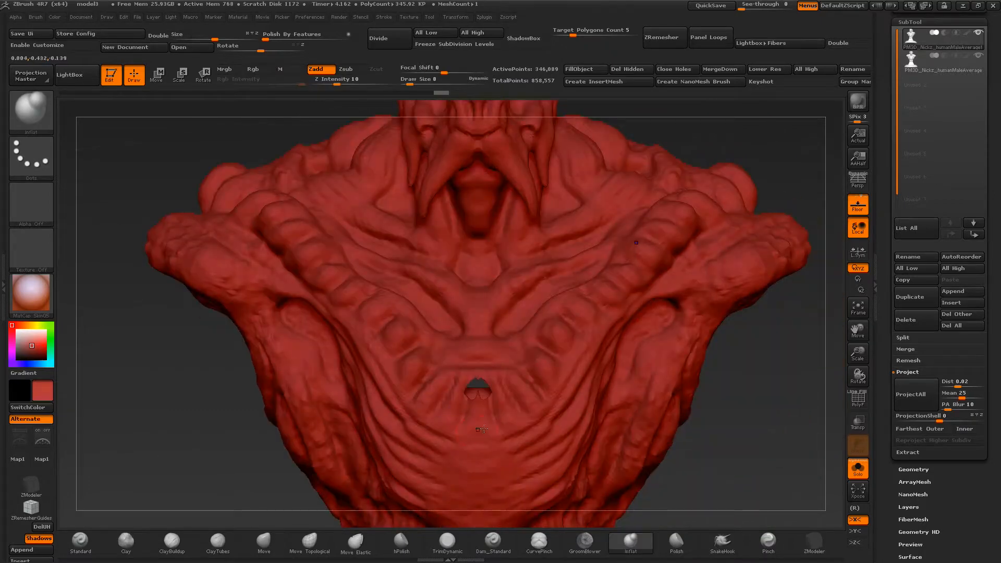
pyautogui.moveTo(857, 351); pyautogui.dragTo(448, 385)
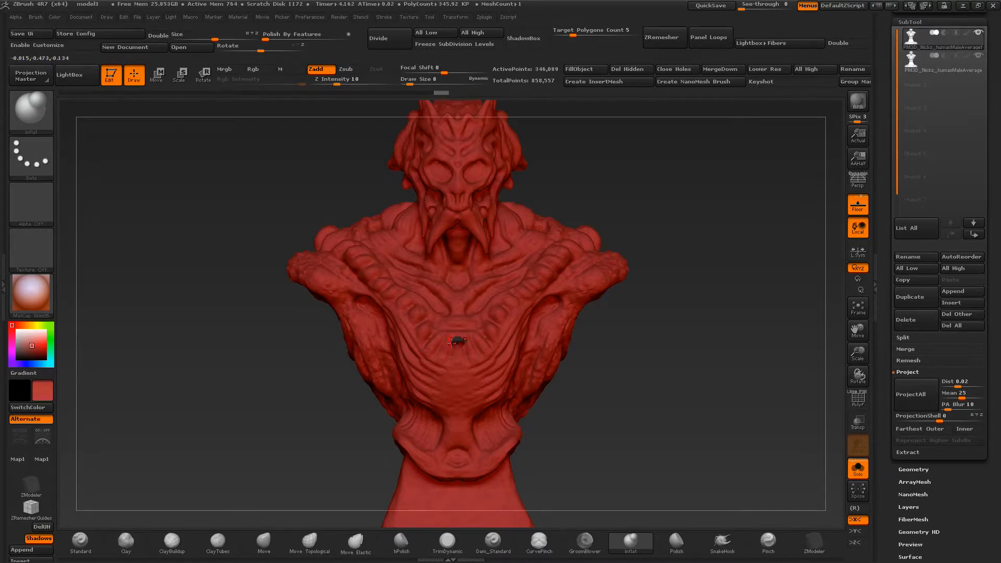
pyautogui.press('space')
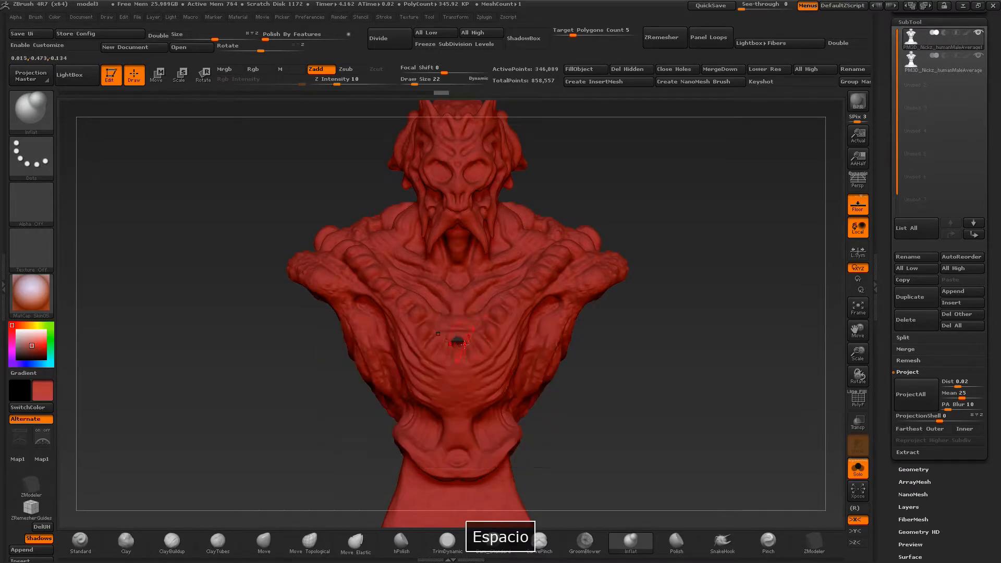
pyautogui.press('shift')
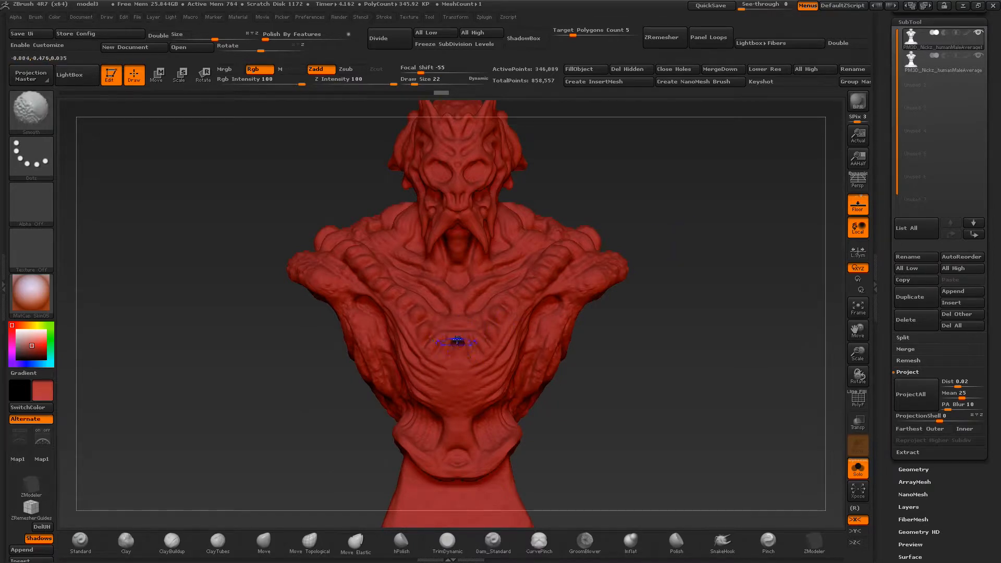
pyautogui.click(631, 542)
pyautogui.moveTo(637, 351); pyautogui.dragTo(476, 374)
pyautogui.moveTo(622, 385)
pyautogui.keyDown('shift'); pyautogui.mouseDown()
pyautogui.moveTo(675, 214)
pyautogui.moveTo(670, 273)
pyautogui.moveTo(580, 272)
pyautogui.moveTo(670, 278)
pyautogui.moveTo(773, 239)
pyautogui.moveTo(671, 231)
pyautogui.mouseUp(); pyautogui.keyUp('shift')
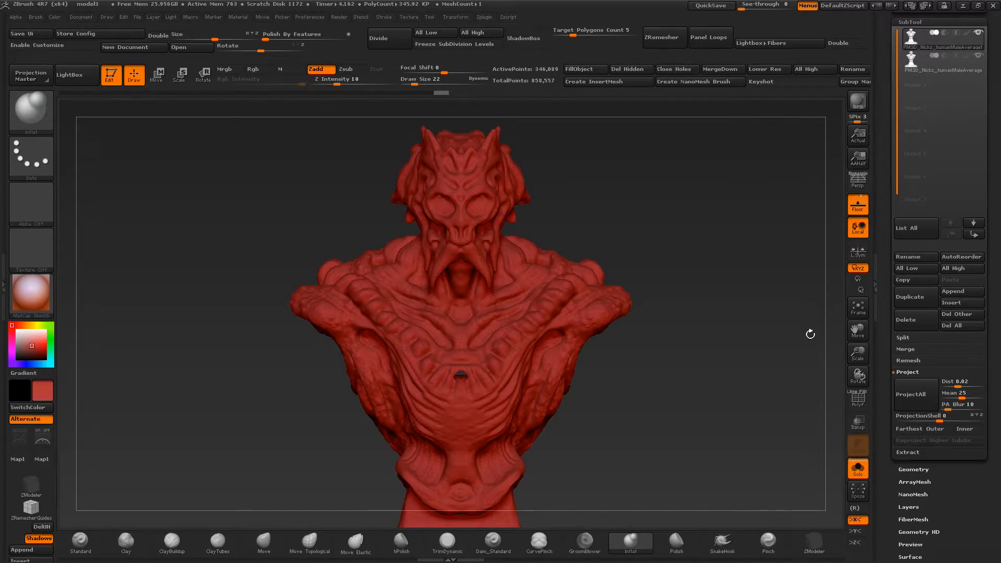
# - Compare the high-resolution original with the projected bust in surface detail and point count, ending on the projected bust
pyautogui.click(917, 61)
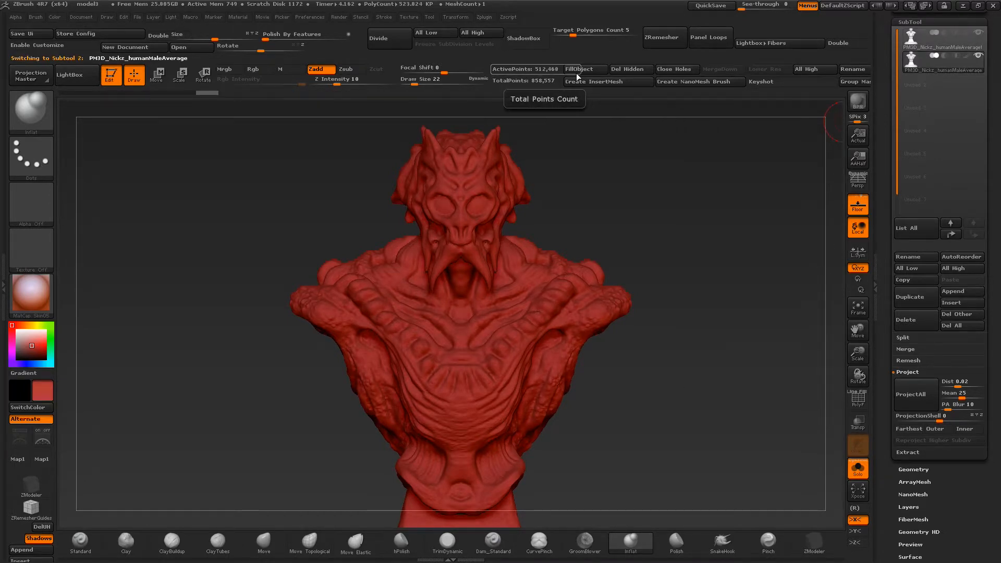
pyautogui.moveTo(915, 42)
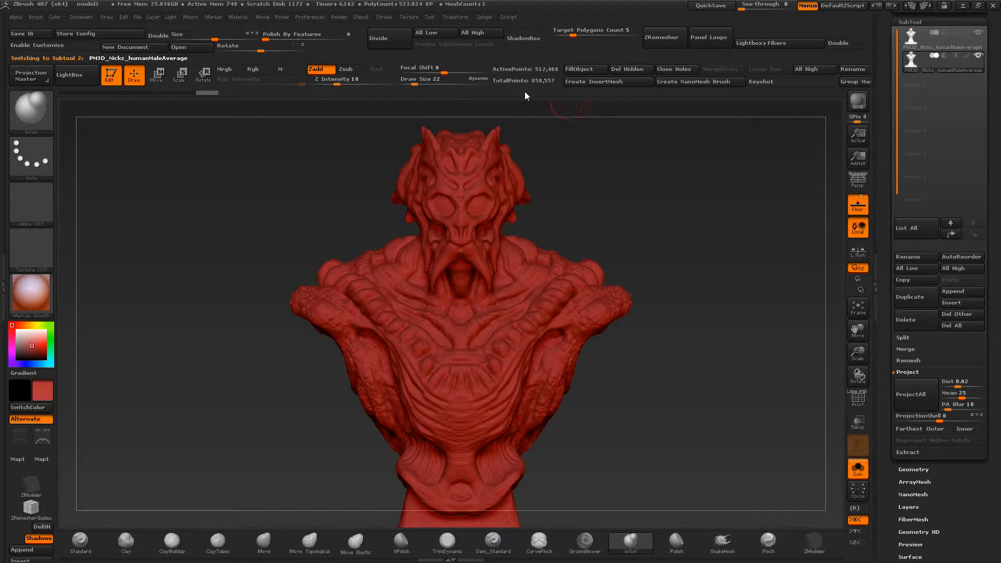
pyautogui.click(944, 38)
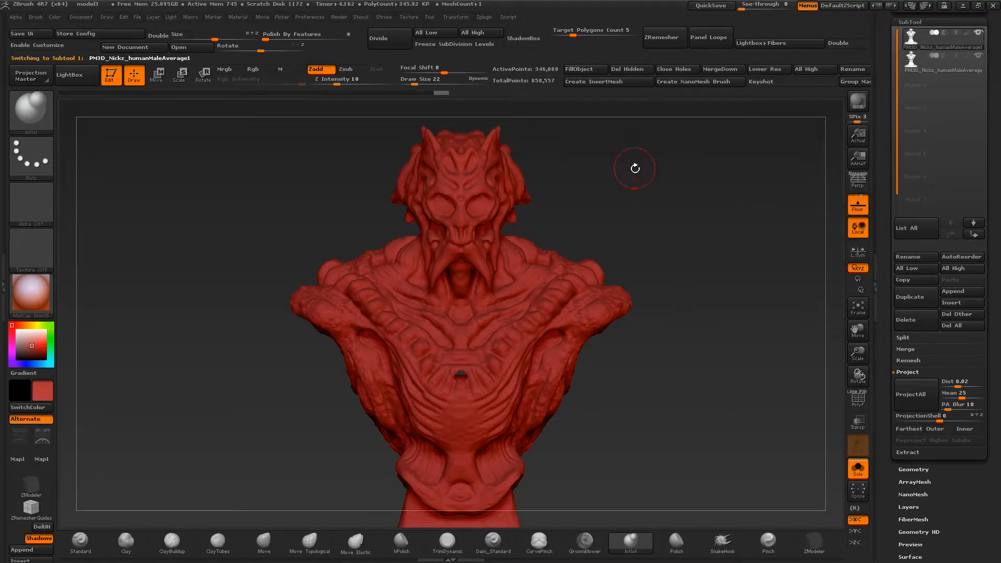
pyautogui.moveTo(660, 215)
pyautogui.mouseDown()
pyautogui.moveTo(675, 255)
pyautogui.moveTo(717, 264)
pyautogui.moveTo(607, 230)
pyautogui.mouseUp()
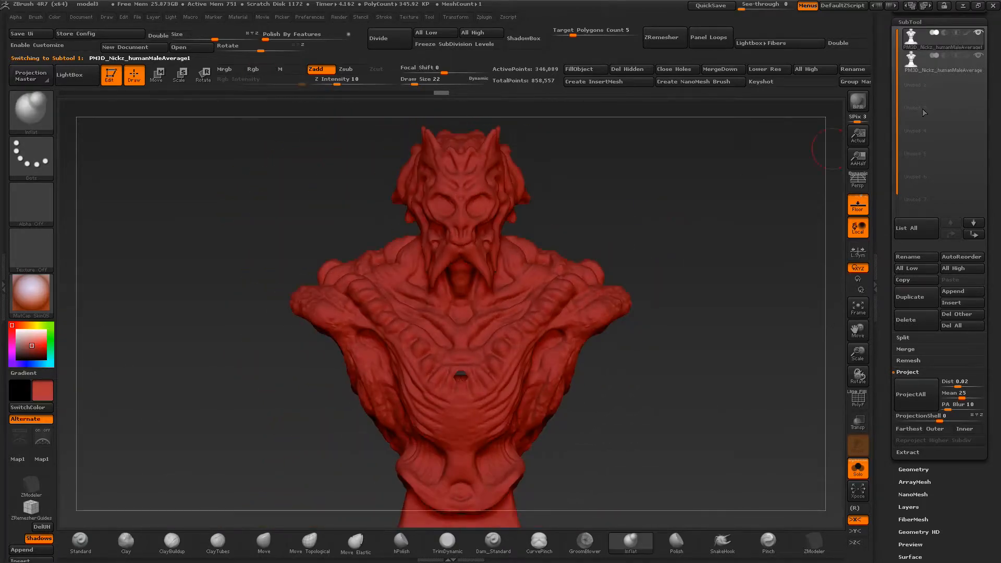
# - Select the original bust subtool and return it through its undo history to the full-resolution sculpt
pyautogui.click(916, 63)
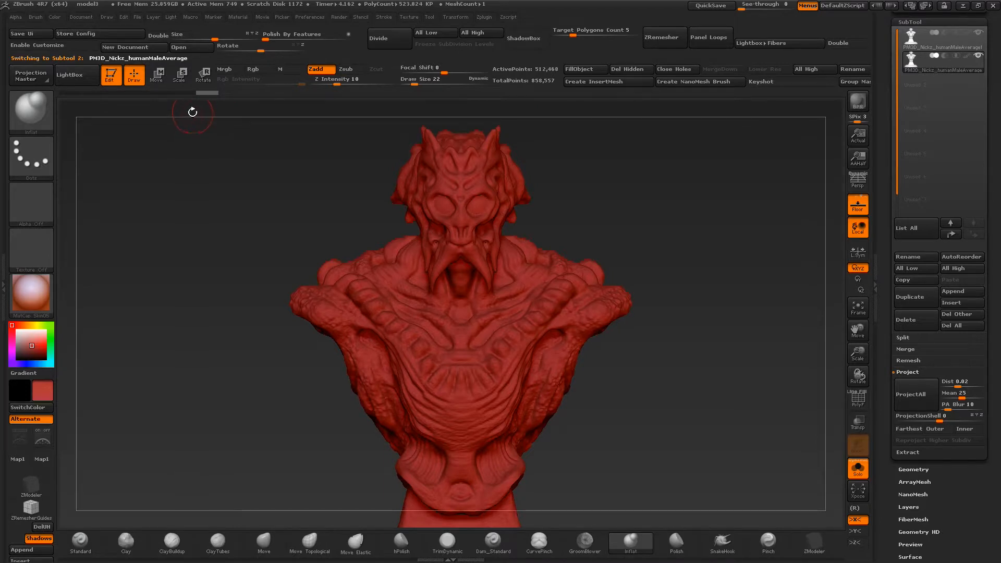
pyautogui.click(184, 93)
pyautogui.hotkey('ctrl', 'z')
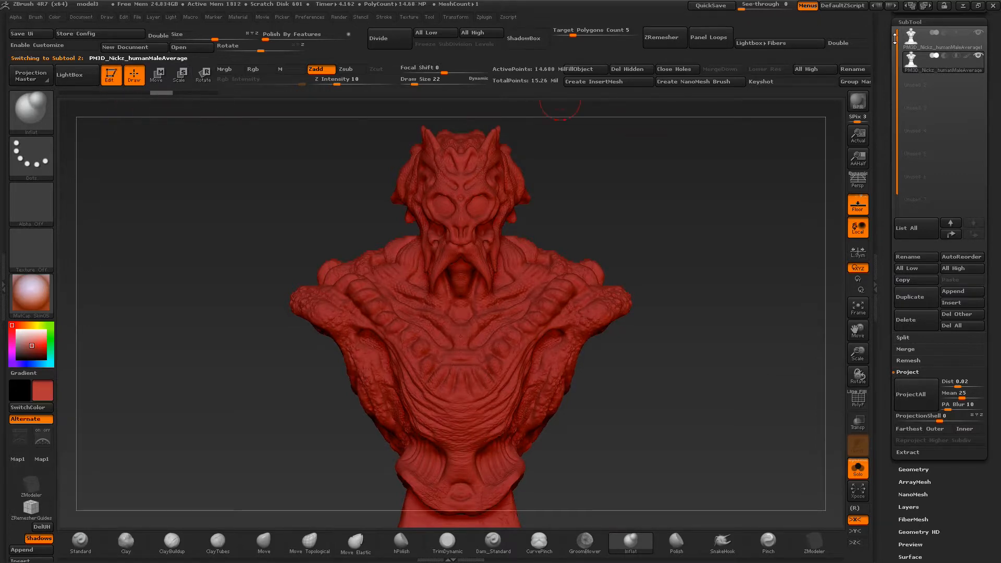
# - Delete the retopologized bust subtool and frame the whole high-resolution bust with its pedestal from the front
pyautogui.click(919, 42)
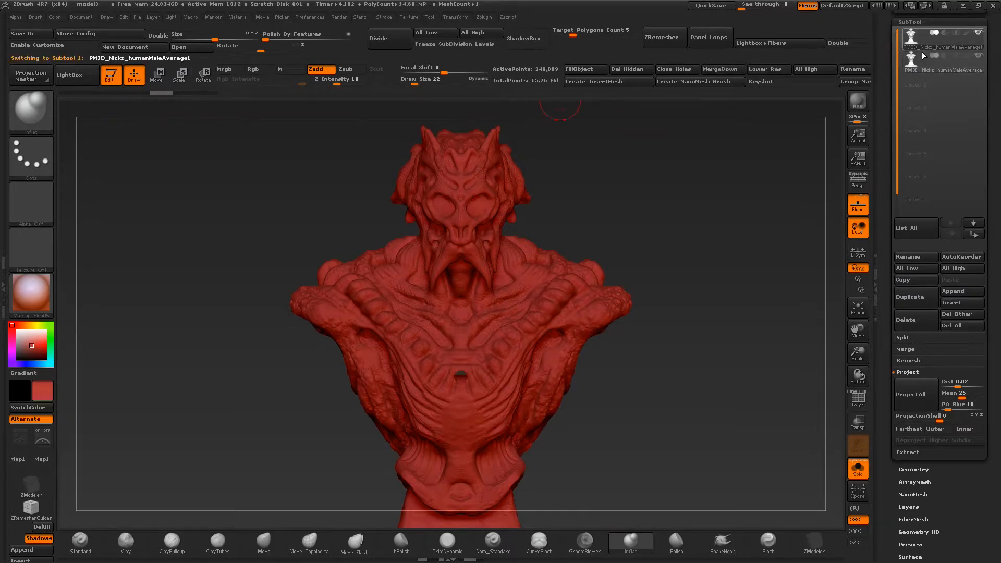
pyautogui.click(919, 328)
pyautogui.click(804, 343)
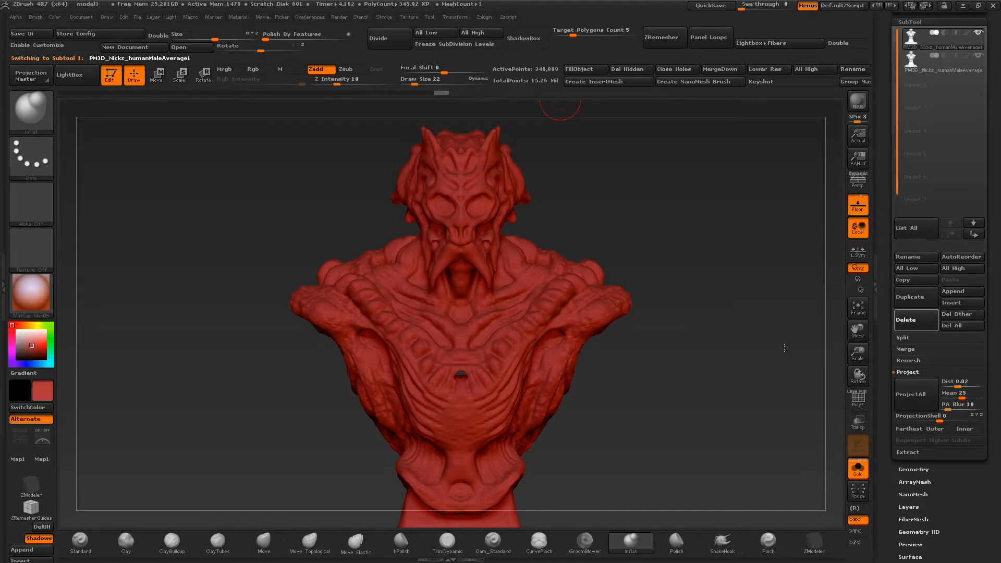
pyautogui.moveTo(654, 208); pyautogui.dragTo(659, 259)
pyautogui.keyDown('alt'); pyautogui.moveTo(709, 340); pyautogui.dragTo(707, 276); pyautogui.keyUp('alt')
pyautogui.moveTo(857, 350); pyautogui.dragTo(678, 326)
pyautogui.moveTo(677, 326); pyautogui.dragTo(402, 327)
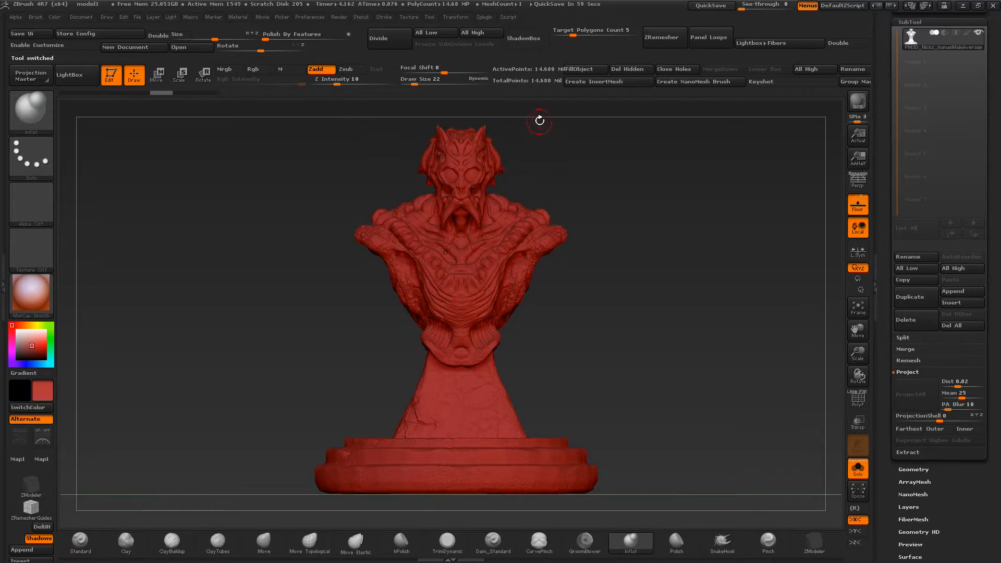
# - Collapse the 3D Print Exporter options, expand Decimation Master and pre-process all subtools
pyautogui.click(484, 17)
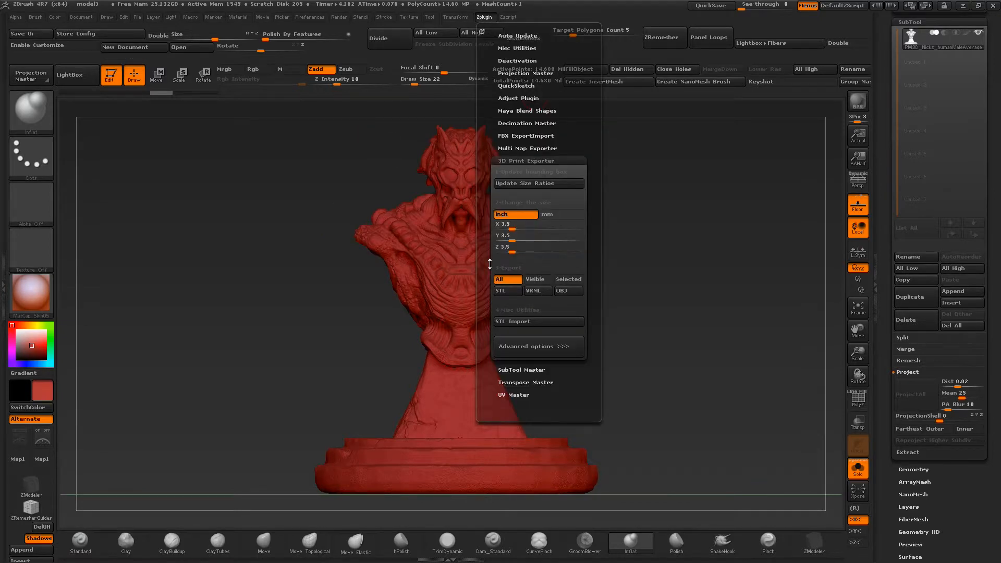
pyautogui.click(515, 161)
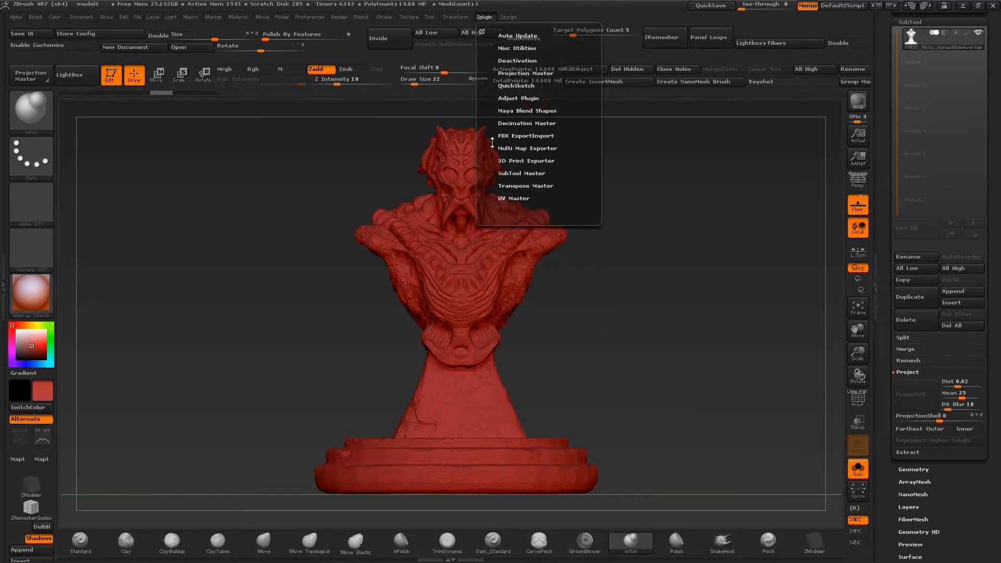
pyautogui.click(525, 124)
pyautogui.moveTo(486, 57); pyautogui.dragTo(511, 80)
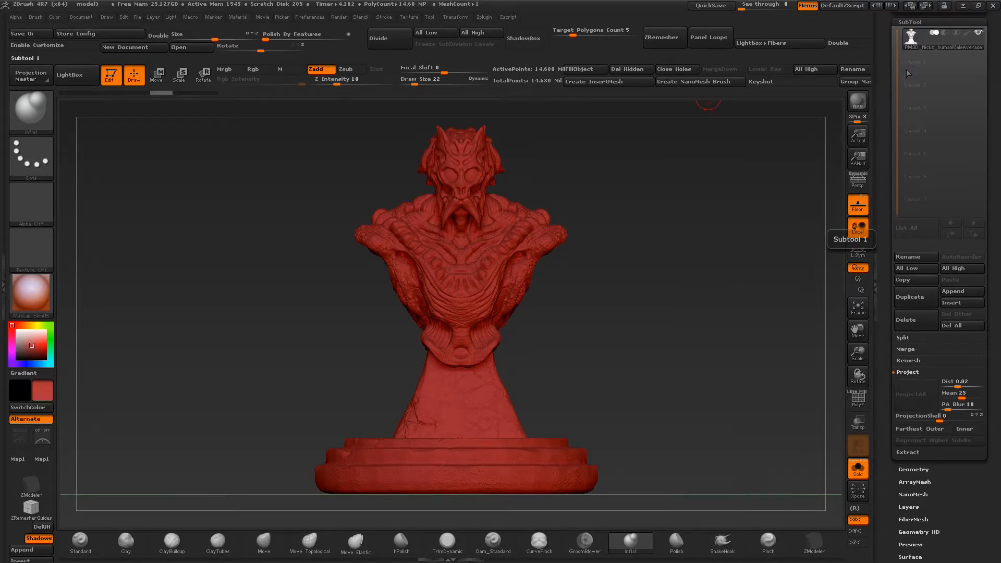
pyautogui.click(482, 17)
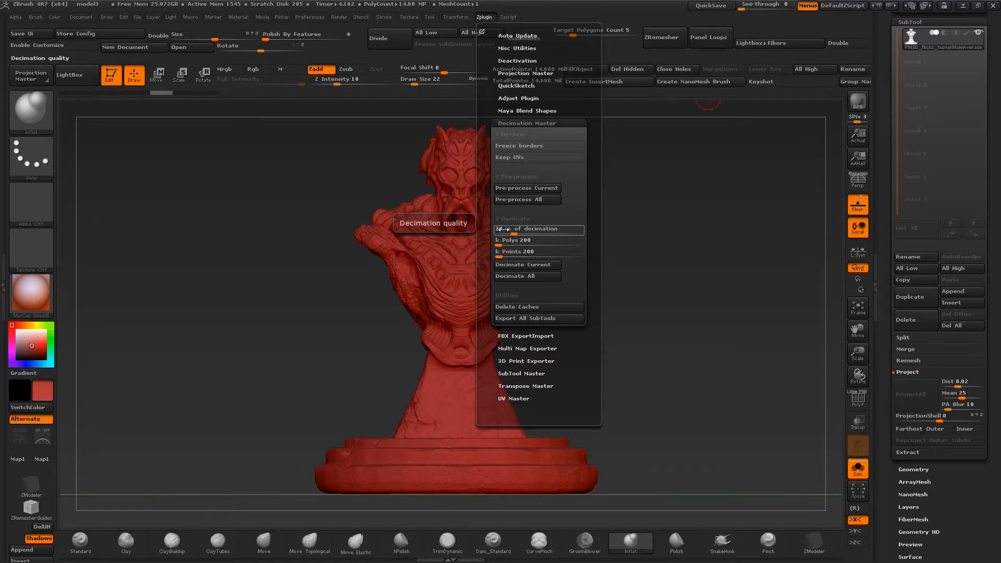
pyautogui.click(515, 198)
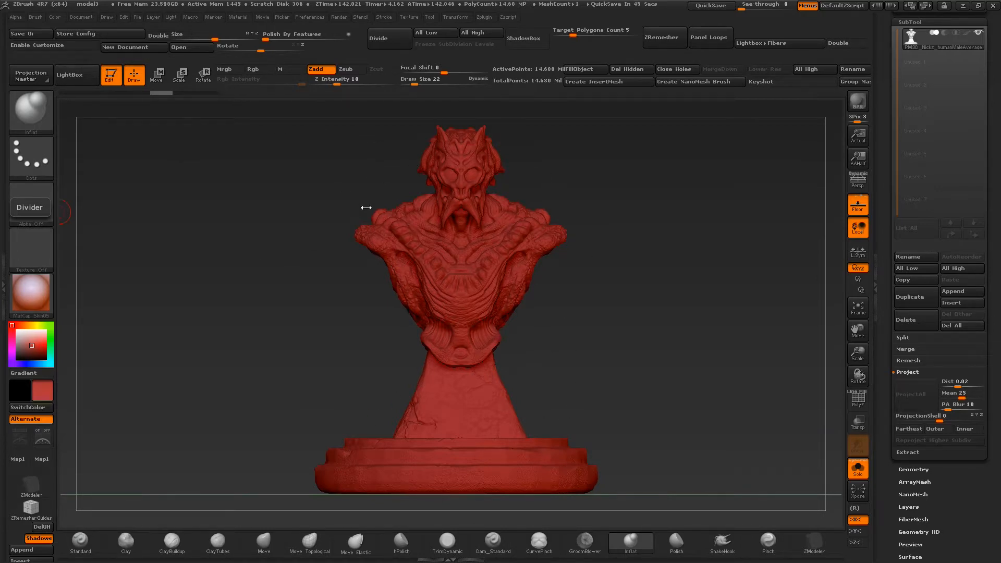
# - Run Decimate All at 20% of decimation and pre-process the required subtools
pyautogui.click(485, 17)
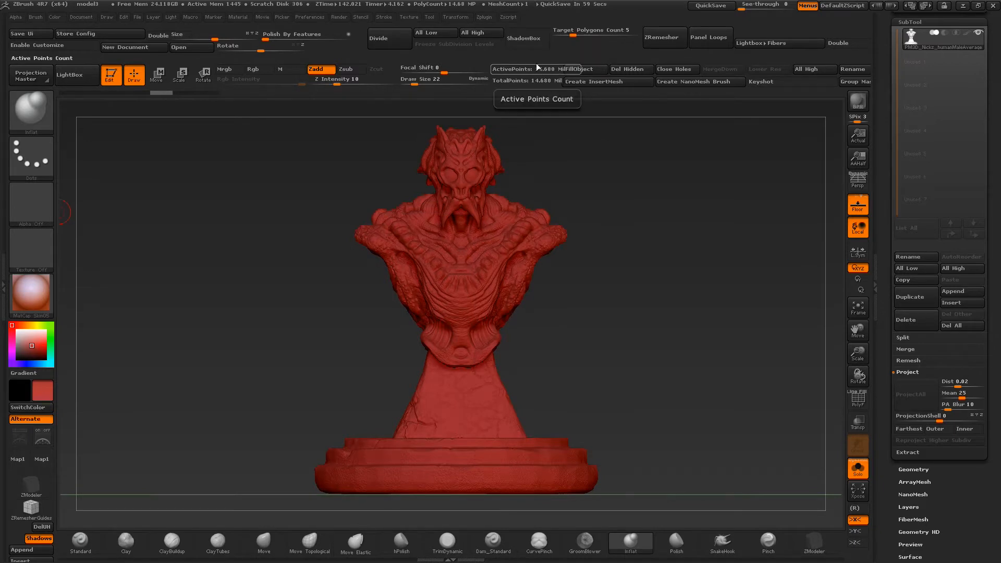
pyautogui.click(483, 16)
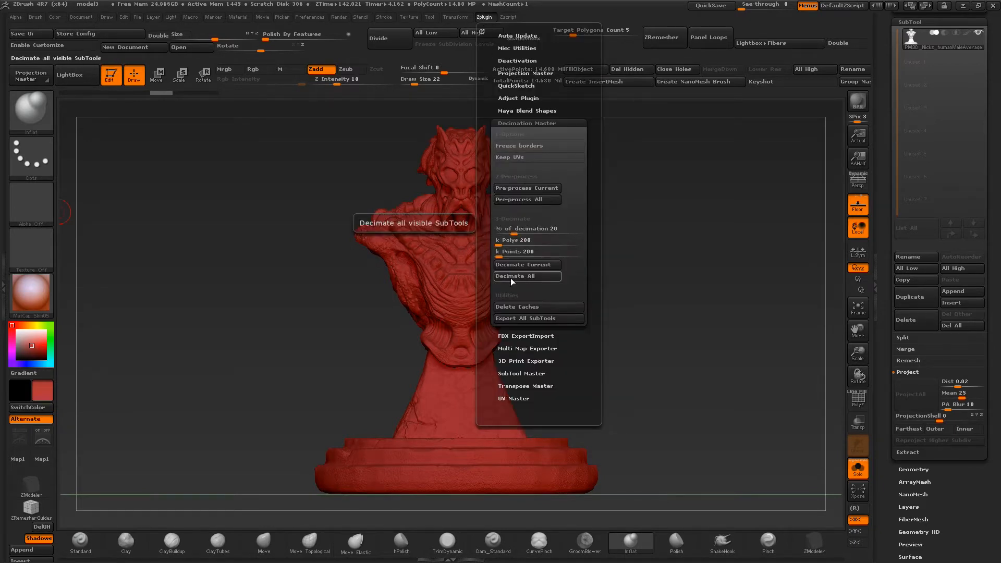
pyautogui.click(511, 277)
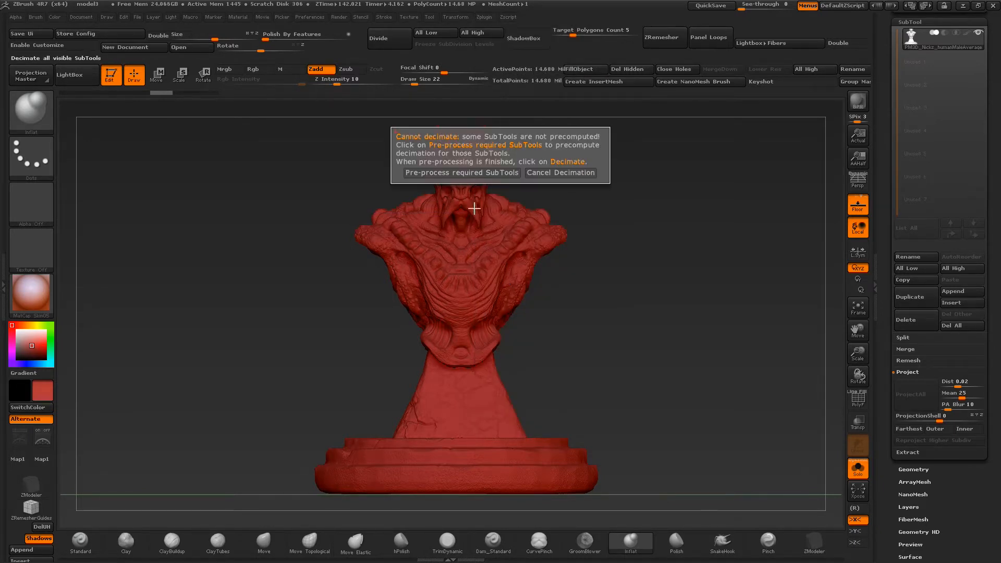
pyautogui.click(495, 174)
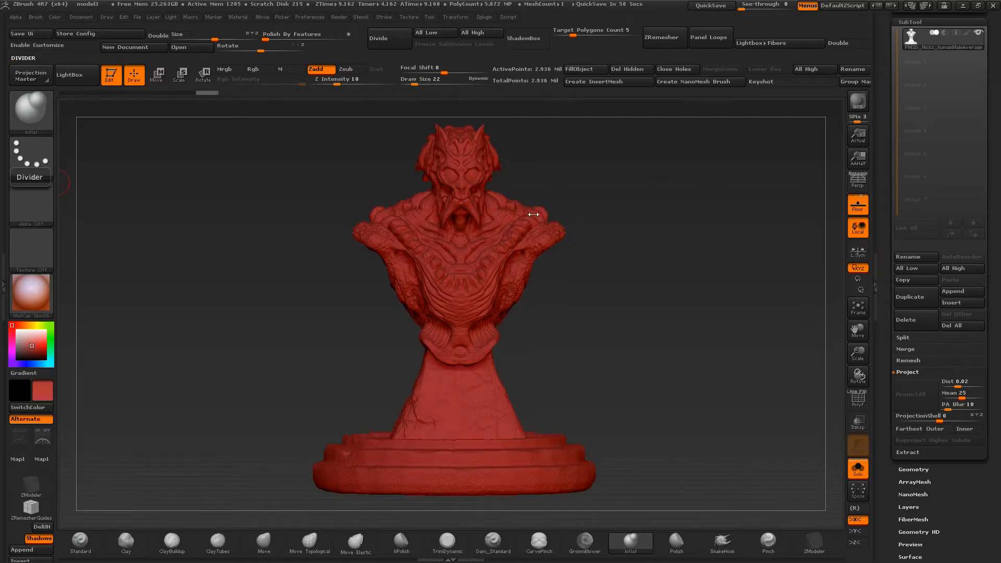
# - Examine the decimated bust's surface detail and triangle density from several angles, with the polyframe display switched on and off
pyautogui.moveTo(577, 209)
pyautogui.mouseDown()
pyautogui.moveTo(547, 204)
pyautogui.moveTo(575, 199)
pyautogui.mouseUp()
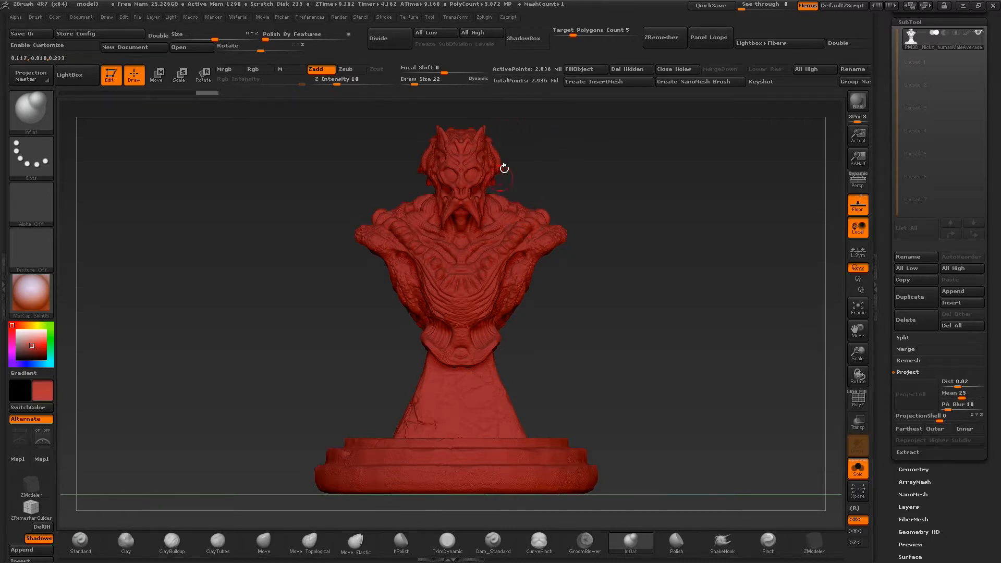
pyautogui.moveTo(590, 159)
pyautogui.mouseDown()
pyautogui.moveTo(625, 181)
pyautogui.moveTo(616, 181)
pyautogui.moveTo(641, 208)
pyautogui.mouseUp()
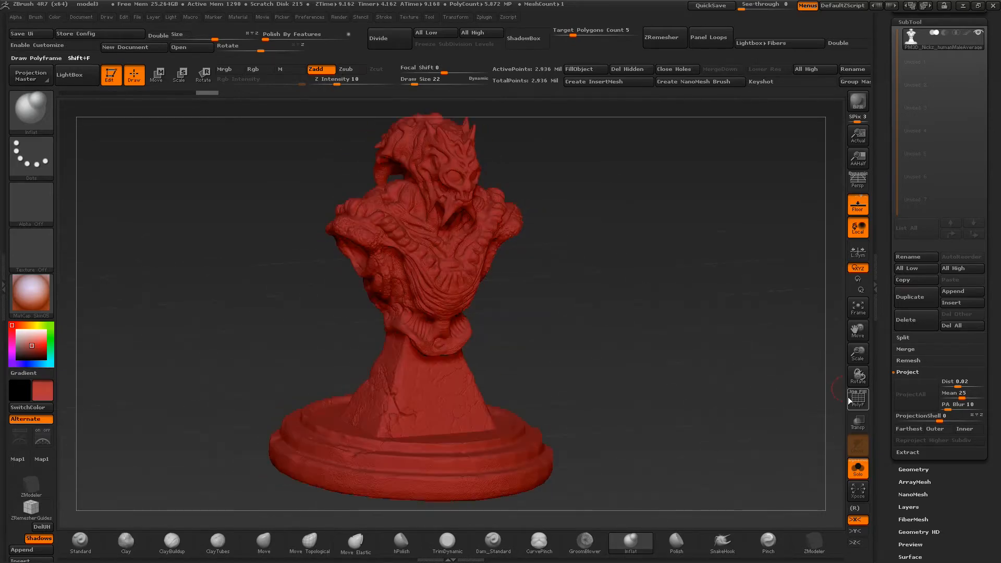
pyautogui.click(857, 397)
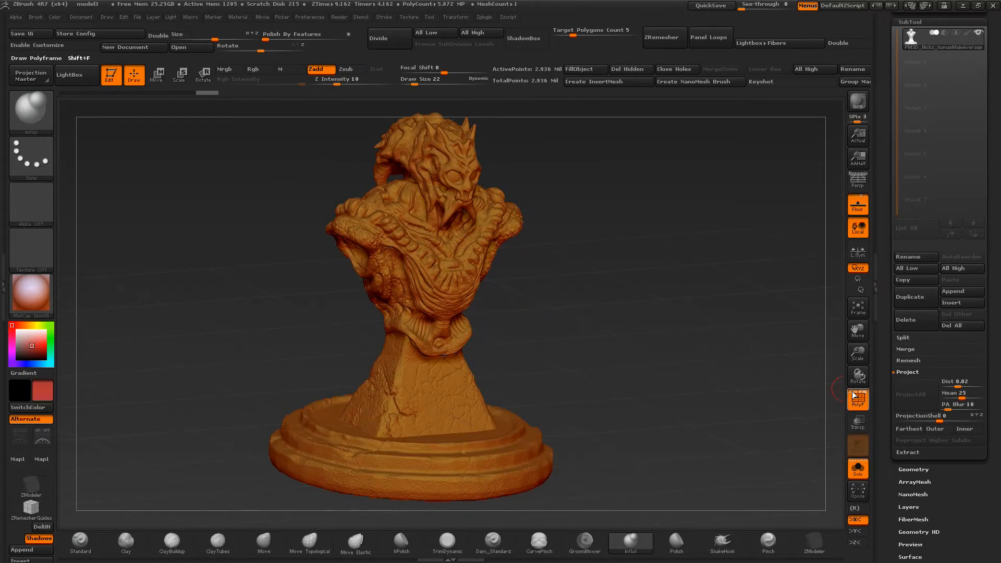
pyautogui.click(855, 399)
pyautogui.click(855, 399)
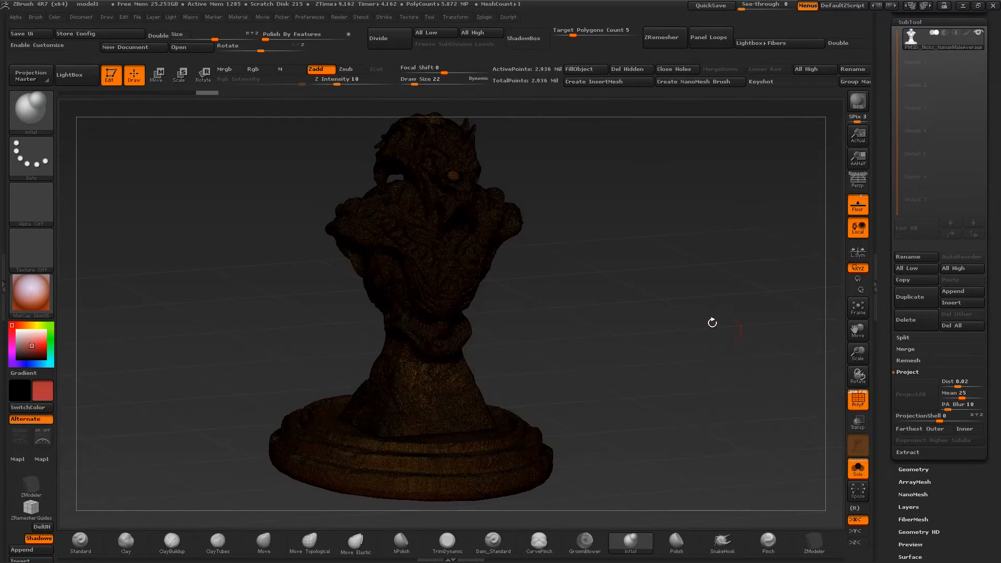
pyautogui.moveTo(677, 317); pyautogui.dragTo(630, 318)
pyautogui.moveTo(857, 331)
pyautogui.mouseDown()
pyautogui.moveTo(859, 354)
pyautogui.moveTo(691, 325)
pyautogui.mouseUp()
pyautogui.click(631, 541)
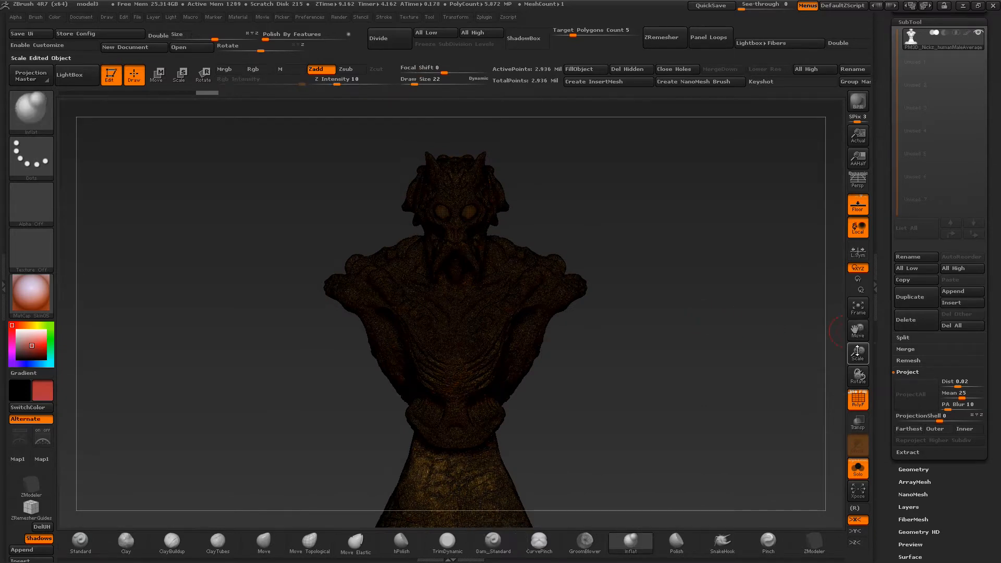
pyautogui.click(858, 399)
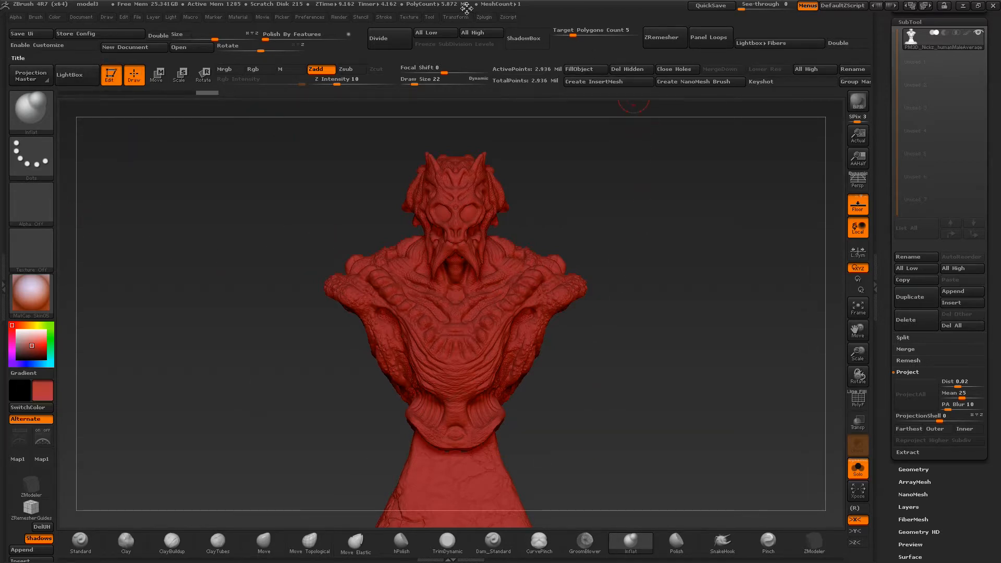
# - Pre-process all subtools again and decimate them all a second time at 20%
pyautogui.click(484, 15)
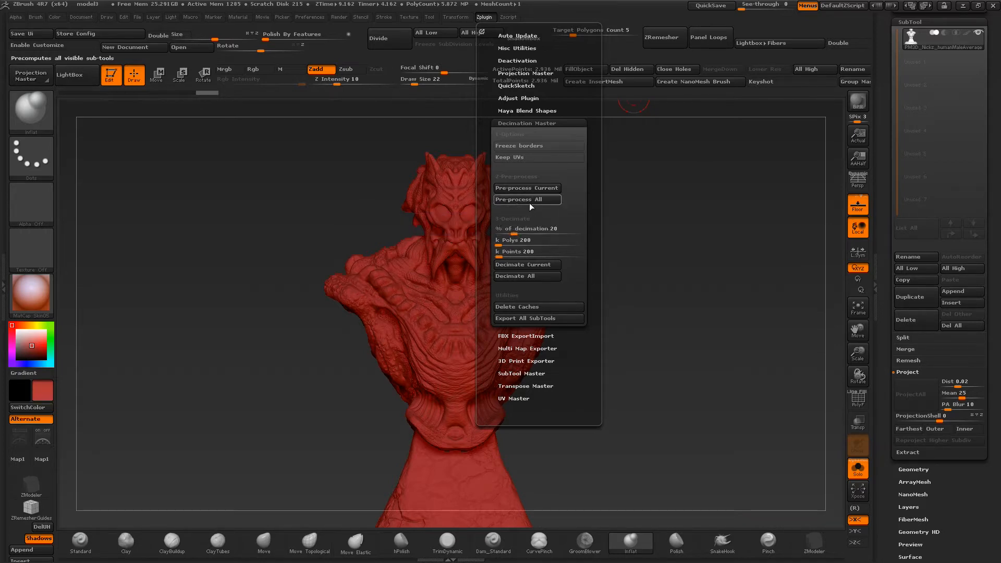
pyautogui.click(510, 199)
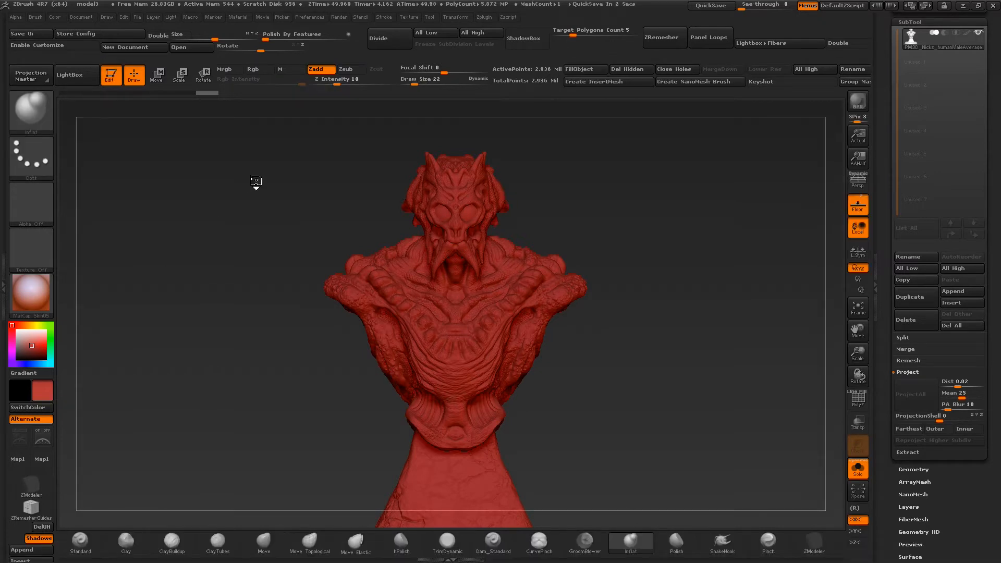
pyautogui.click(485, 16)
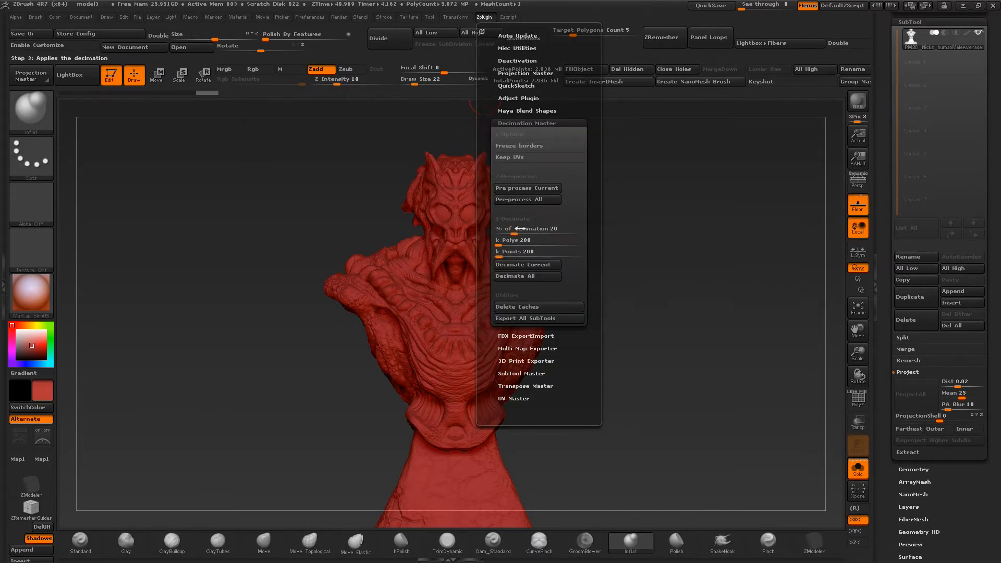
pyautogui.click(529, 278)
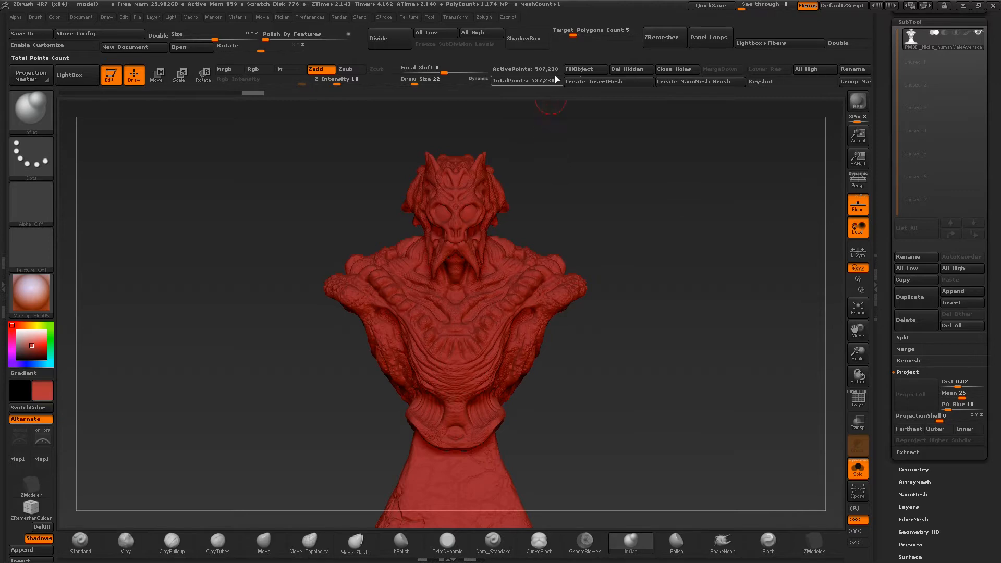
# - Examine the wireframe of the twice-decimated bust on the face, chest and cracked pedestal, ending with the polyframe off
pyautogui.moveTo(565, 152)
pyautogui.mouseDown()
pyautogui.moveTo(595, 170)
pyautogui.moveTo(578, 177)
pyautogui.mouseUp()
pyautogui.keyDown('alt'); pyautogui.moveTo(673, 299); pyautogui.dragTo(680, 260); pyautogui.keyUp('alt')
pyautogui.moveTo(523, 322)
pyautogui.mouseDown()
pyautogui.moveTo(665, 351)
pyautogui.moveTo(836, 436)
pyautogui.mouseUp()
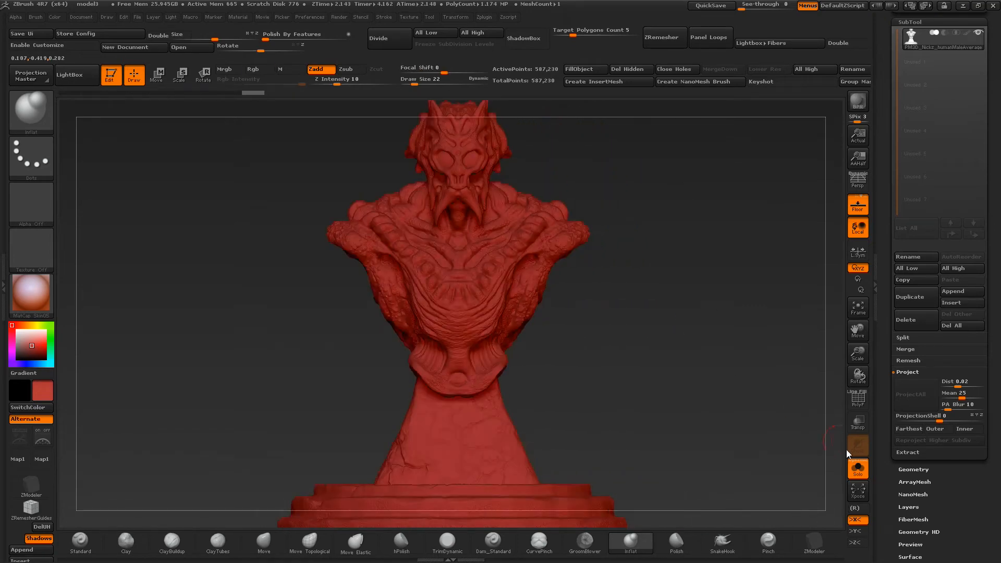
pyautogui.click(858, 399)
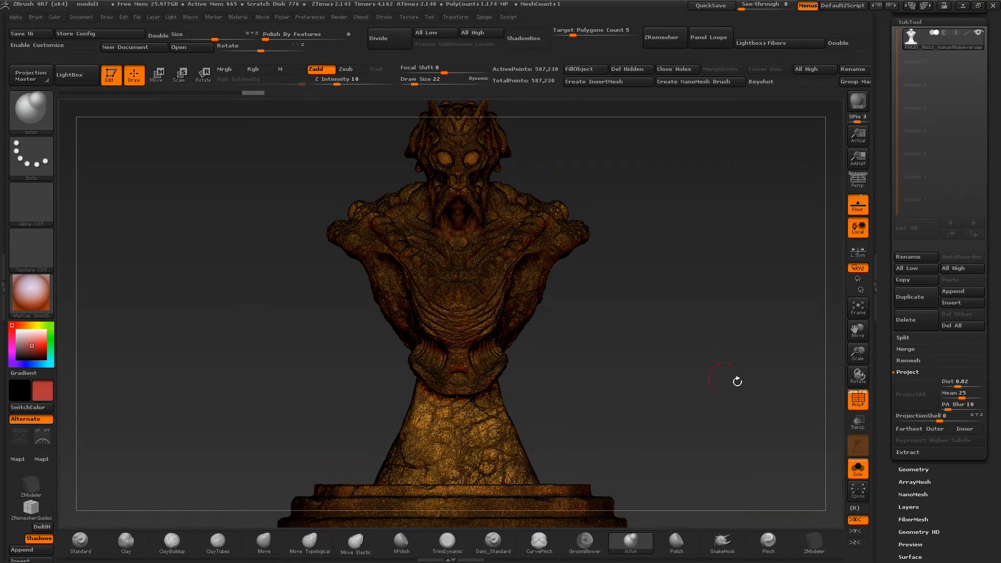
pyautogui.moveTo(858, 353); pyautogui.dragTo(855, 415)
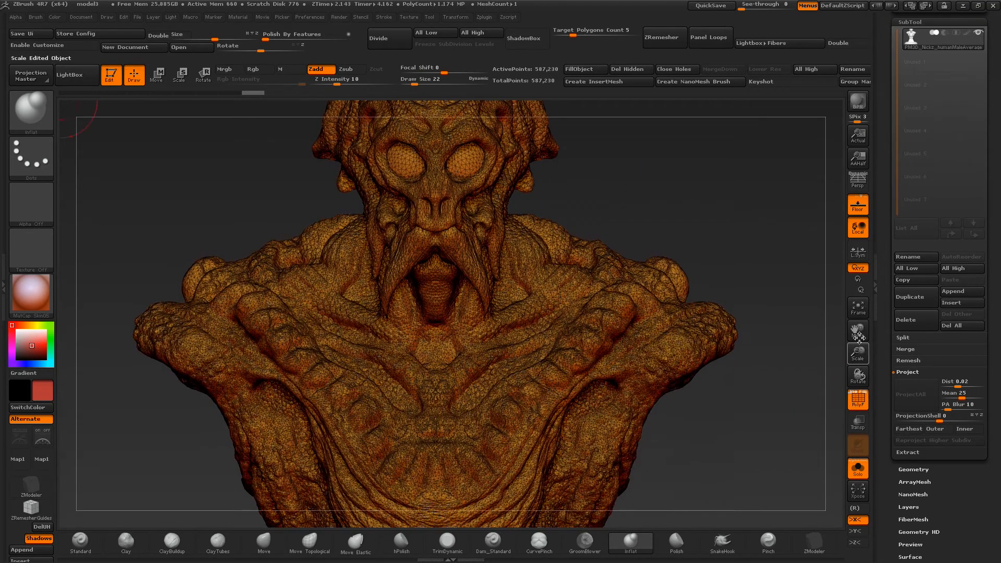
pyautogui.moveTo(858, 328); pyautogui.dragTo(889, 133)
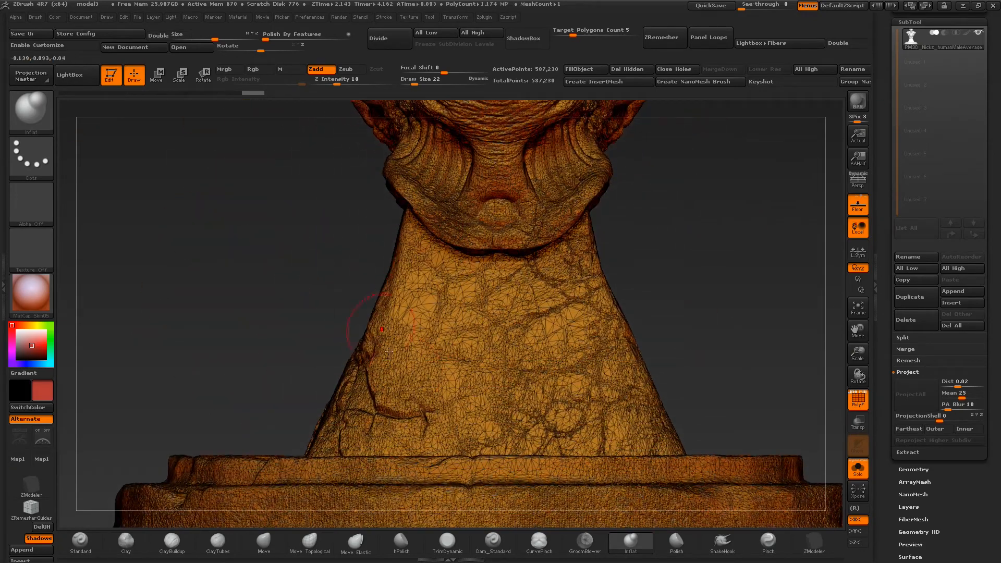
pyautogui.moveTo(683, 327)
pyautogui.mouseDown()
pyautogui.moveTo(634, 342)
pyautogui.moveTo(668, 346)
pyautogui.moveTo(681, 335)
pyautogui.mouseUp()
pyautogui.moveTo(855, 353); pyautogui.dragTo(844, 320)
pyautogui.keyDown('alt'); pyautogui.moveTo(829, 172); pyautogui.dragTo(642, 443); pyautogui.keyUp('alt')
pyautogui.keyDown('alt'); pyautogui.moveTo(502, 259); pyautogui.dragTo(546, 450); pyautogui.keyUp('alt')
pyautogui.moveTo(633, 230); pyautogui.dragTo(619, 248)
pyautogui.keyDown('alt'); pyautogui.moveTo(619, 284); pyautogui.dragTo(665, 317); pyautogui.keyUp('alt')
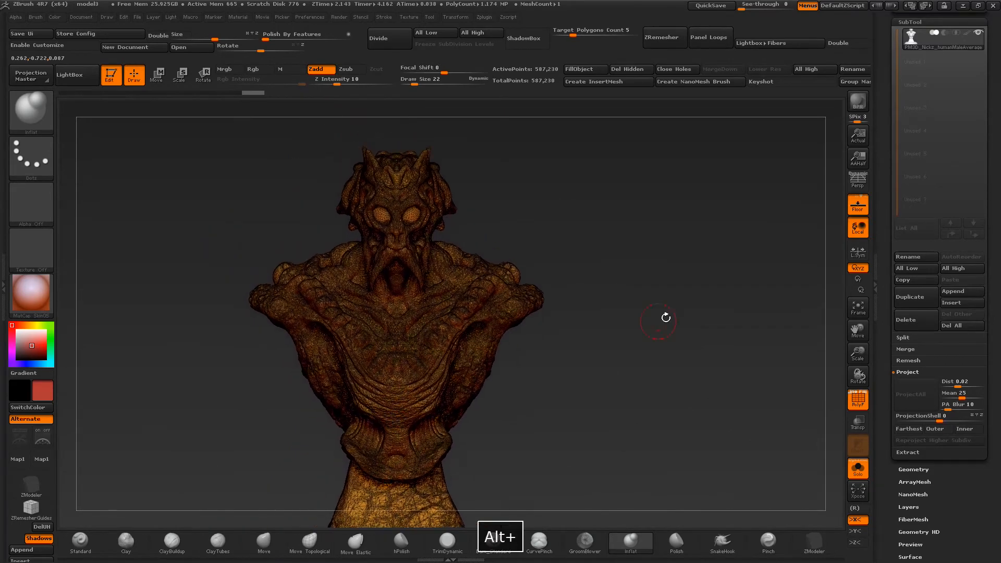
pyautogui.click(859, 411)
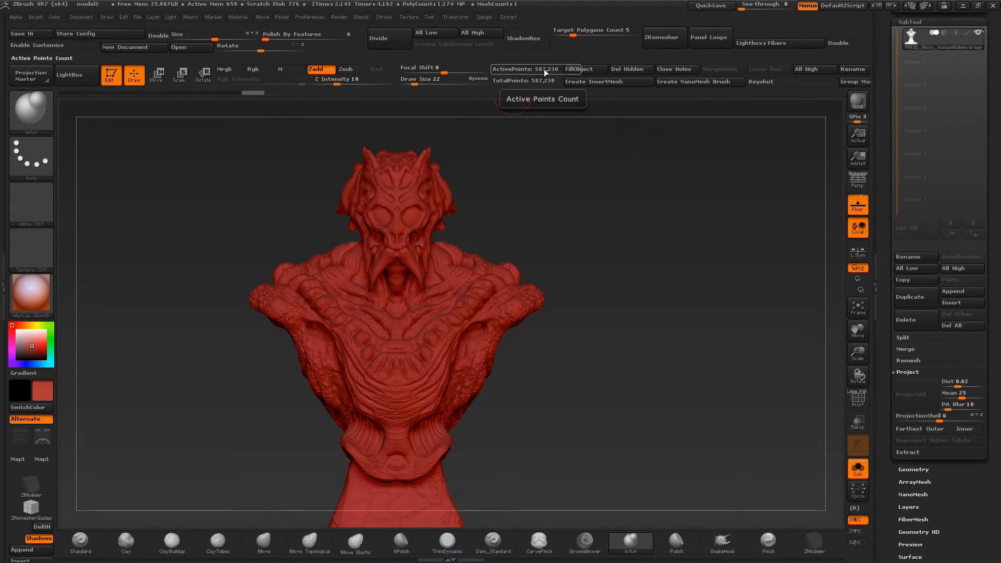
# - Review the Decimation Master options and examine the decimated bust's head and shoulders up close
pyautogui.click(483, 17)
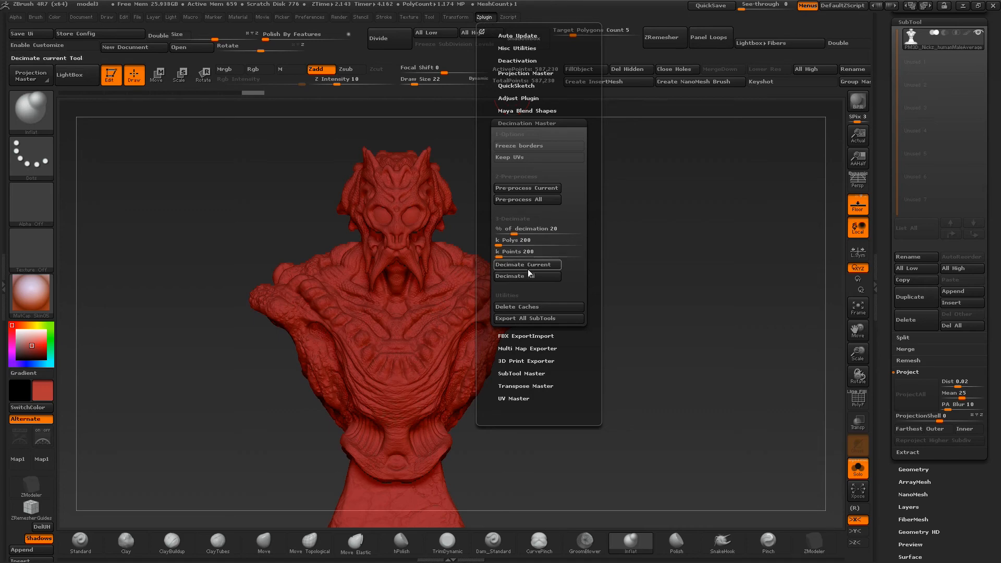
pyautogui.click(554, 277)
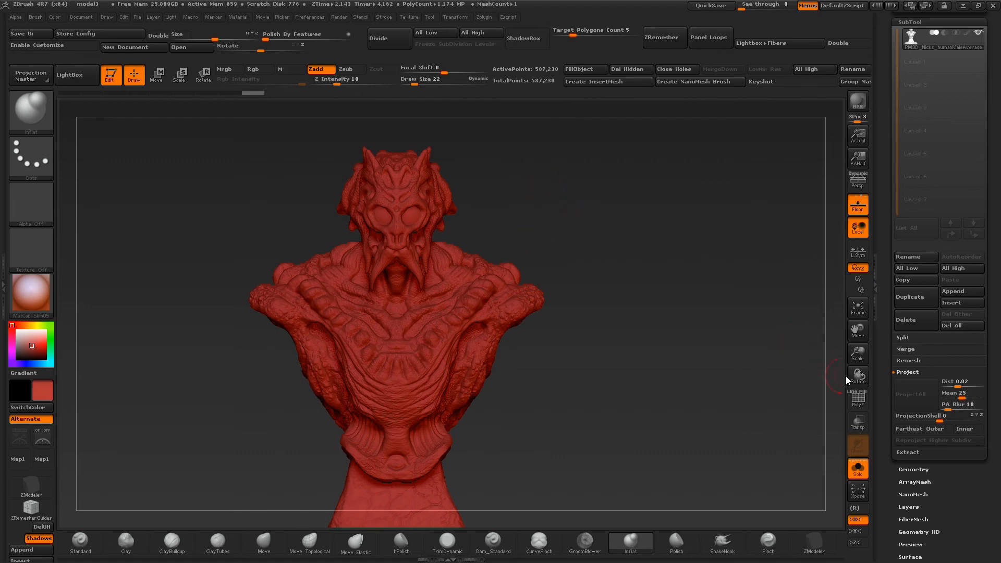
pyautogui.moveTo(858, 353); pyautogui.dragTo(855, 387)
pyautogui.moveTo(594, 193)
pyautogui.mouseDown()
pyautogui.moveTo(639, 211)
pyautogui.moveTo(606, 208)
pyautogui.moveTo(545, 233)
pyautogui.mouseUp()
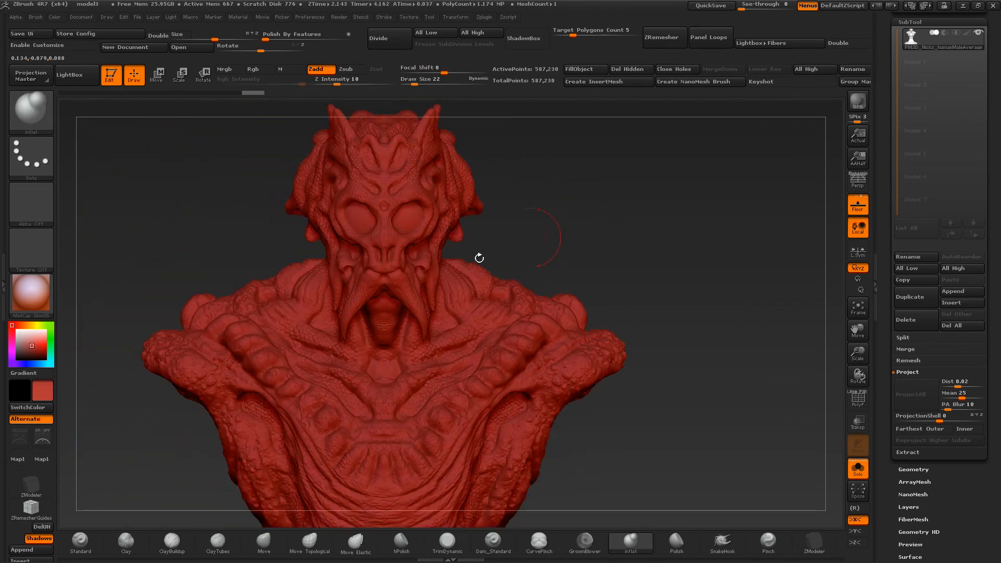